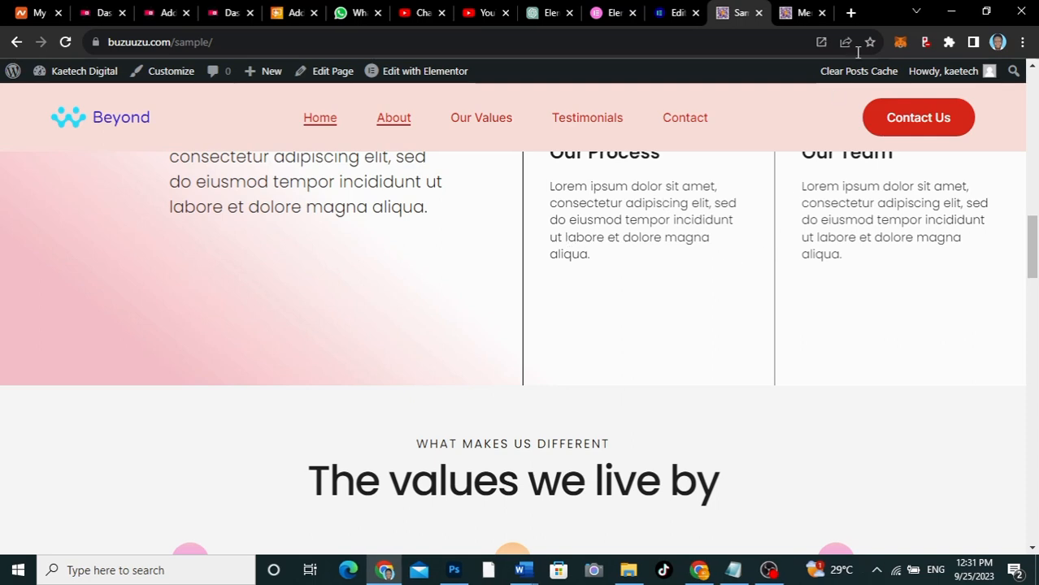
Open the Elementor Hosting pricing page in a new browser tab through kaetechdigital.com/elementor
{"action": "left_click", "coordinate": [851, 12]}
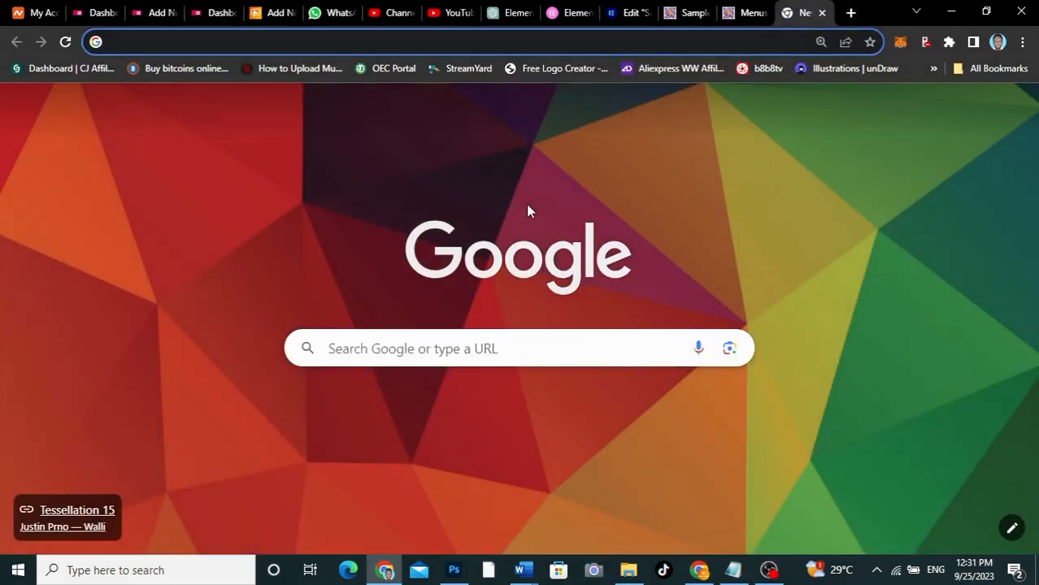
{"action": "type", "text": "kaetechdigit"}
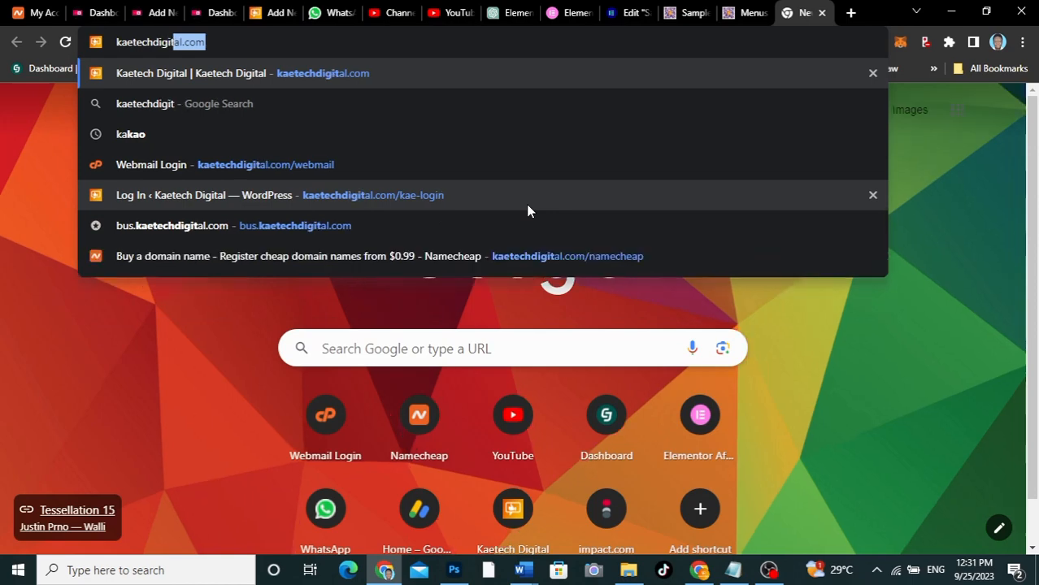
{"action": "type", "text": "al.com/el"}
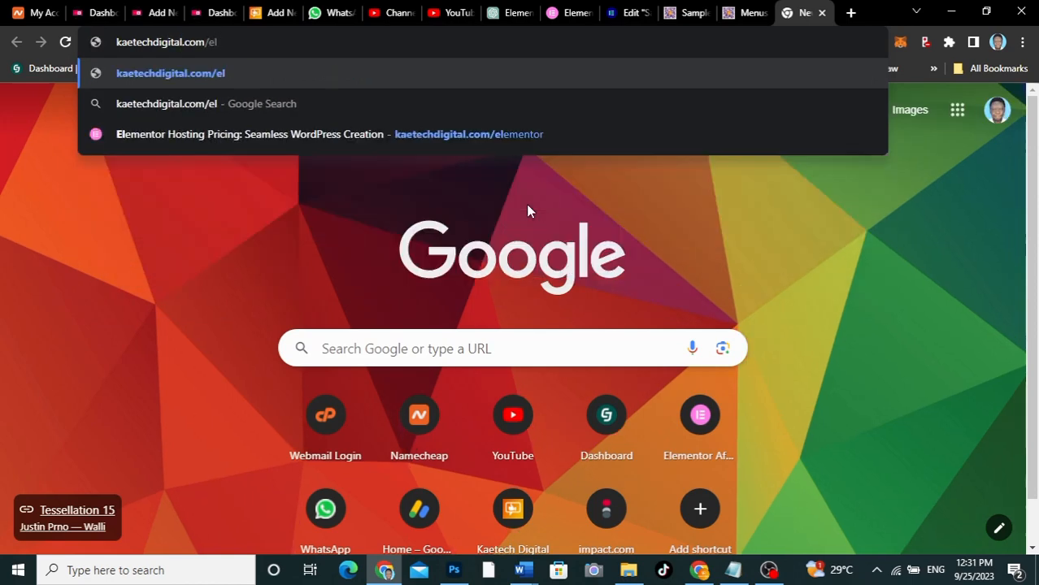
{"action": "left_click", "coordinate": [519, 133]}
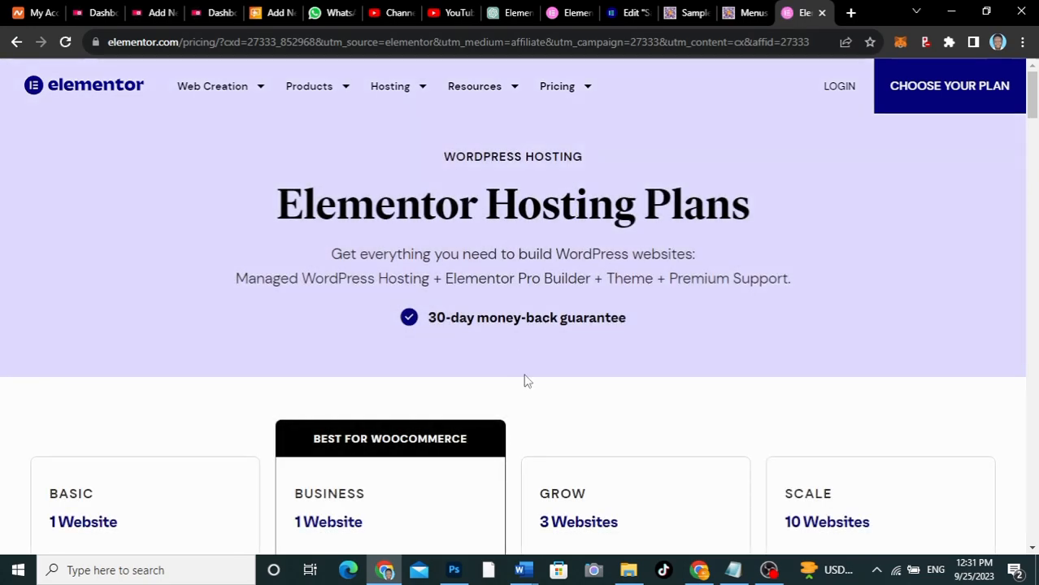
Review the prices and included features of the Basic, Business, Grow and Scale hosting plans
{"action": "scroll", "coordinate": [525, 378], "scroll_direction": "down", "scroll_amount": 4}
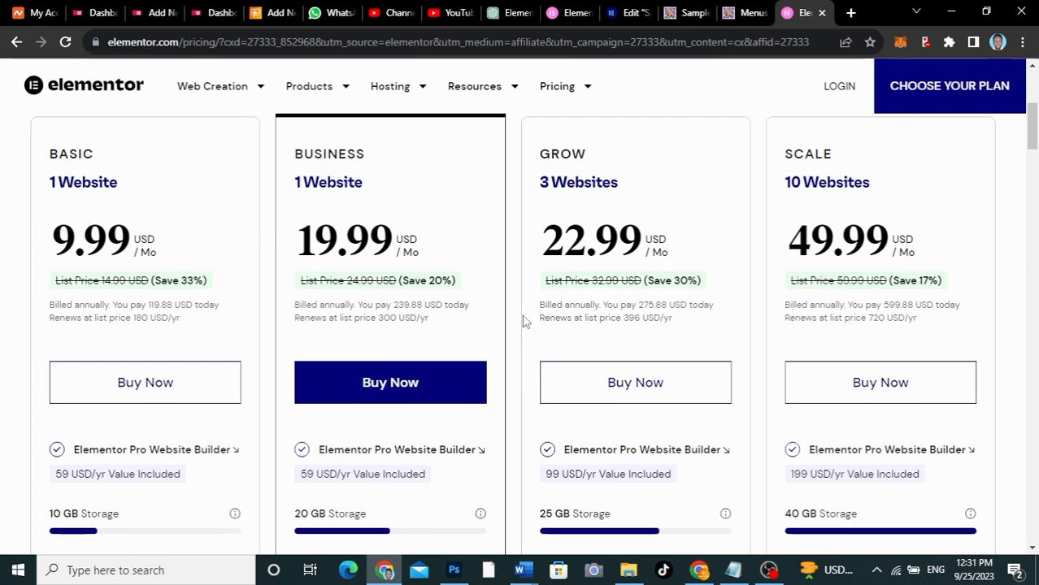
{"action": "scroll", "coordinate": [486, 213], "scroll_direction": "up", "scroll_amount": 2}
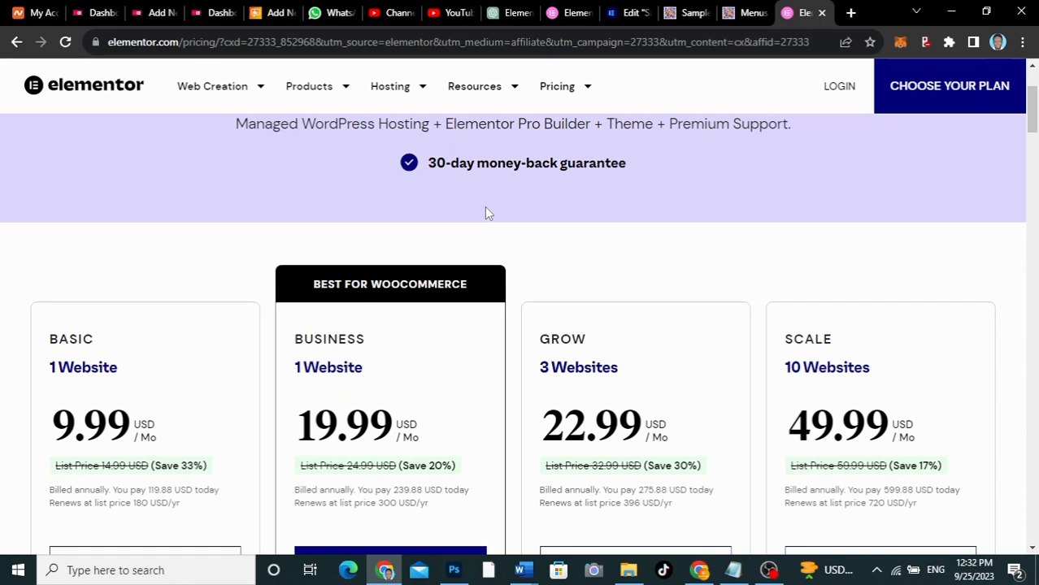
{"action": "scroll", "coordinate": [486, 212], "scroll_direction": "down", "scroll_amount": 2}
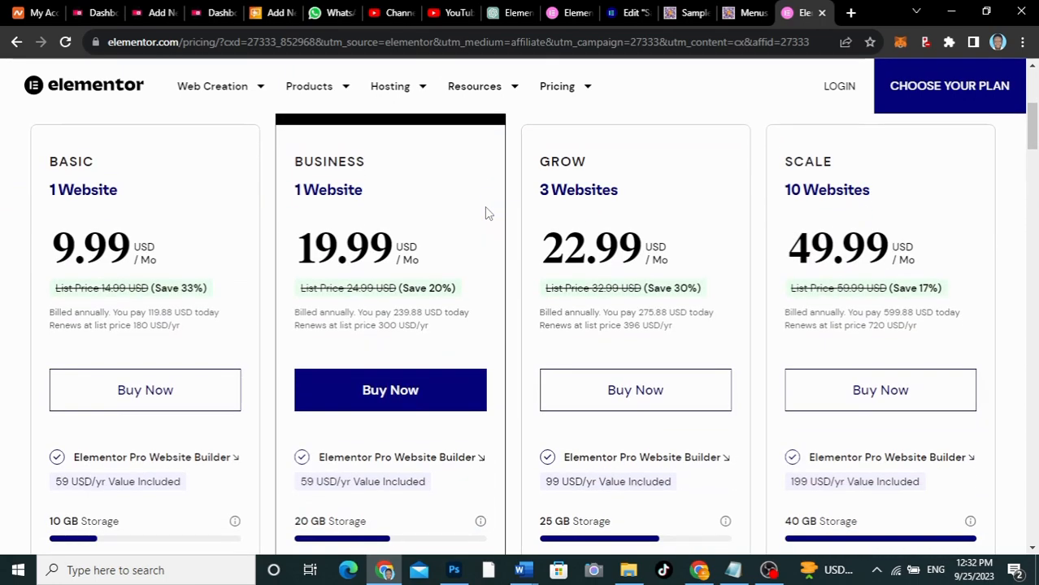
{"action": "scroll", "coordinate": [485, 208], "scroll_direction": "up", "scroll_amount": 2}
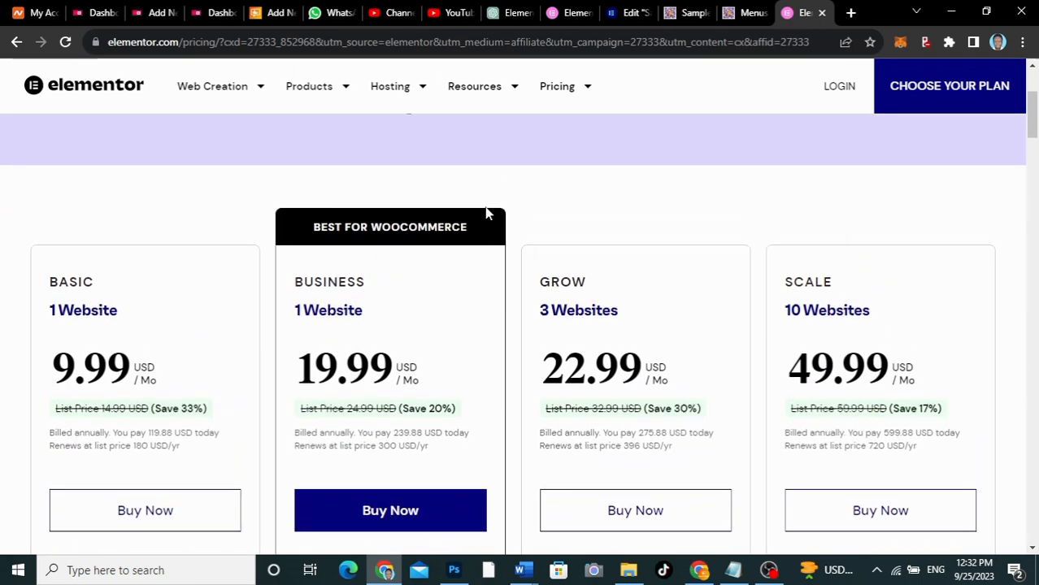
{"action": "scroll", "coordinate": [485, 208], "scroll_direction": "down", "scroll_amount": 2}
{"action": "scroll", "coordinate": [485, 208], "scroll_direction": "down", "scroll_amount": 1}
{"action": "scroll", "coordinate": [485, 208], "scroll_direction": "down", "scroll_amount": 2}
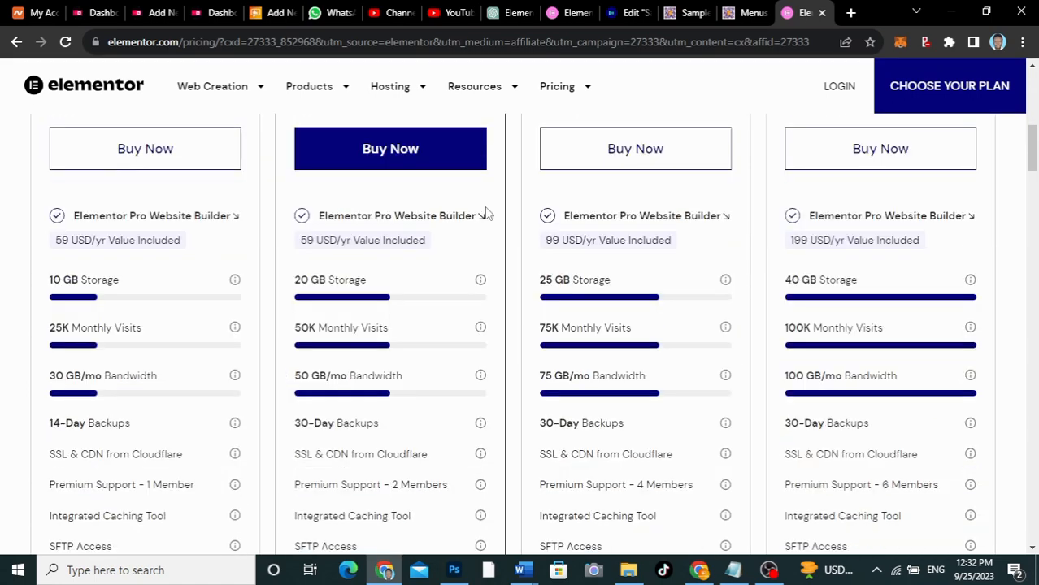
{"action": "scroll", "coordinate": [485, 213], "scroll_direction": "down", "scroll_amount": 3}
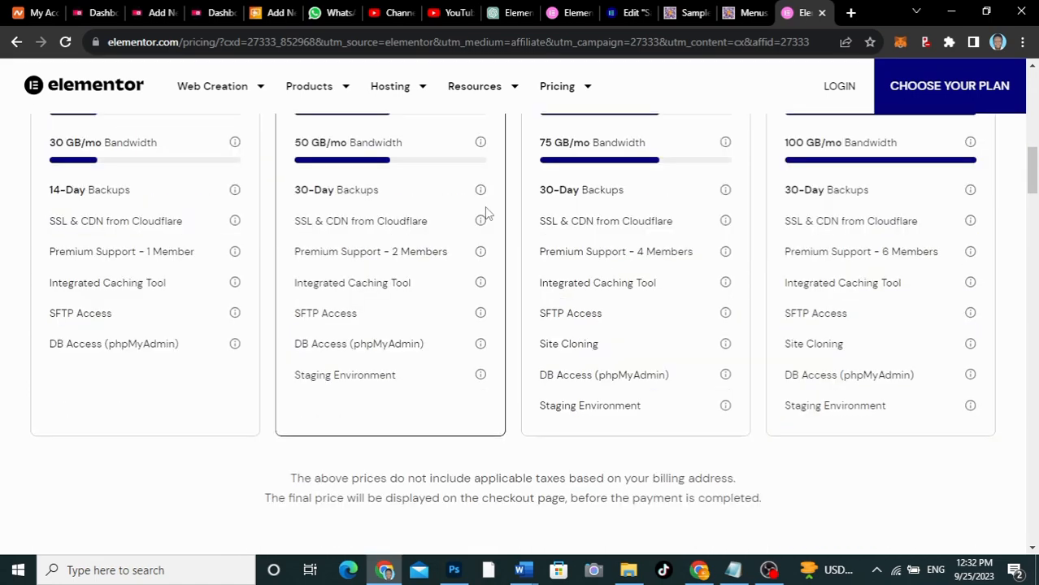
{"action": "scroll", "coordinate": [486, 213], "scroll_direction": "up", "scroll_amount": 3}
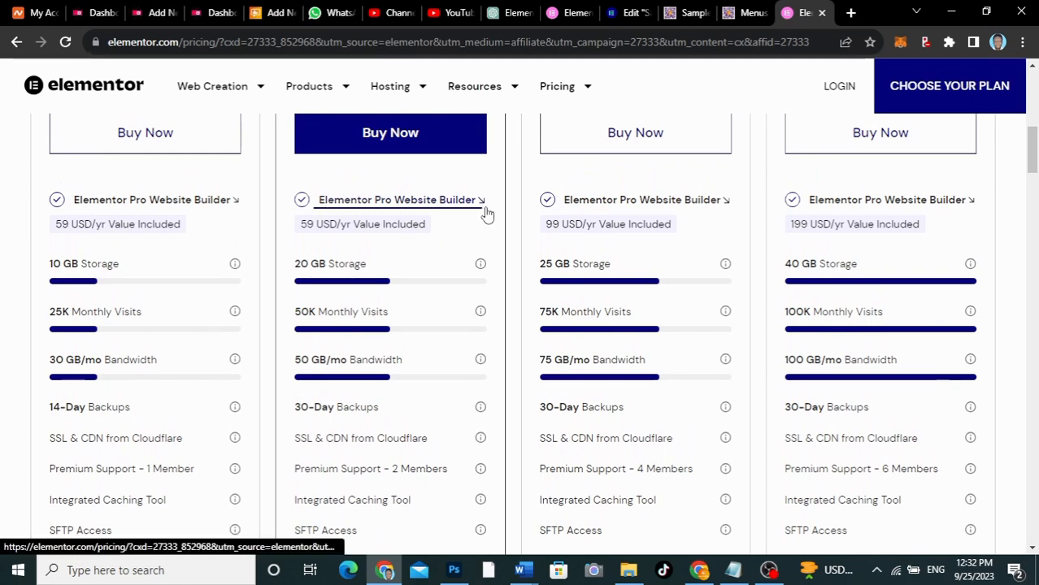
{"action": "scroll", "coordinate": [486, 213], "scroll_direction": "up", "scroll_amount": 3}
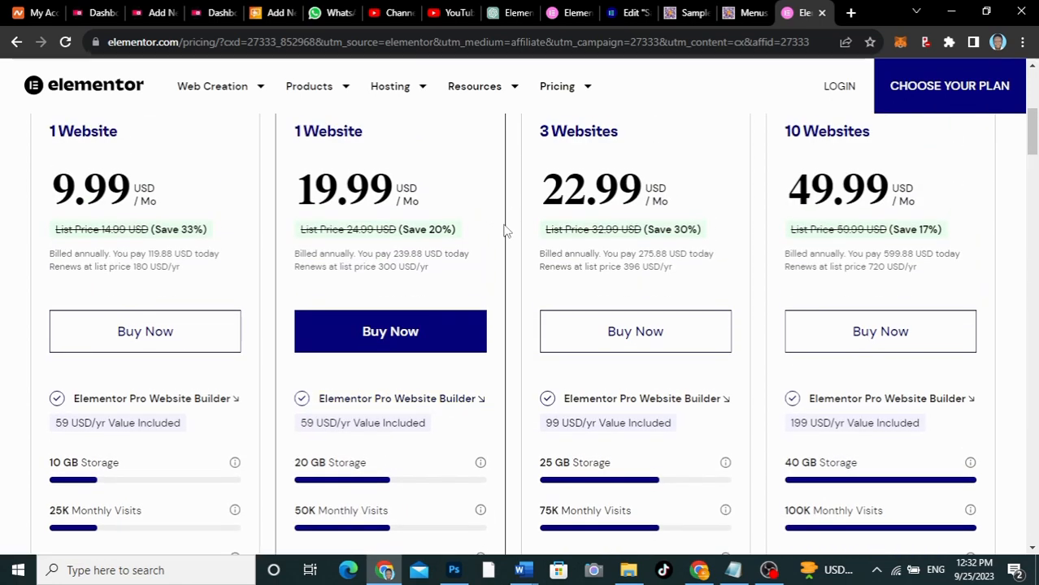
{"action": "scroll", "coordinate": [504, 232], "scroll_direction": "up", "scroll_amount": 5}
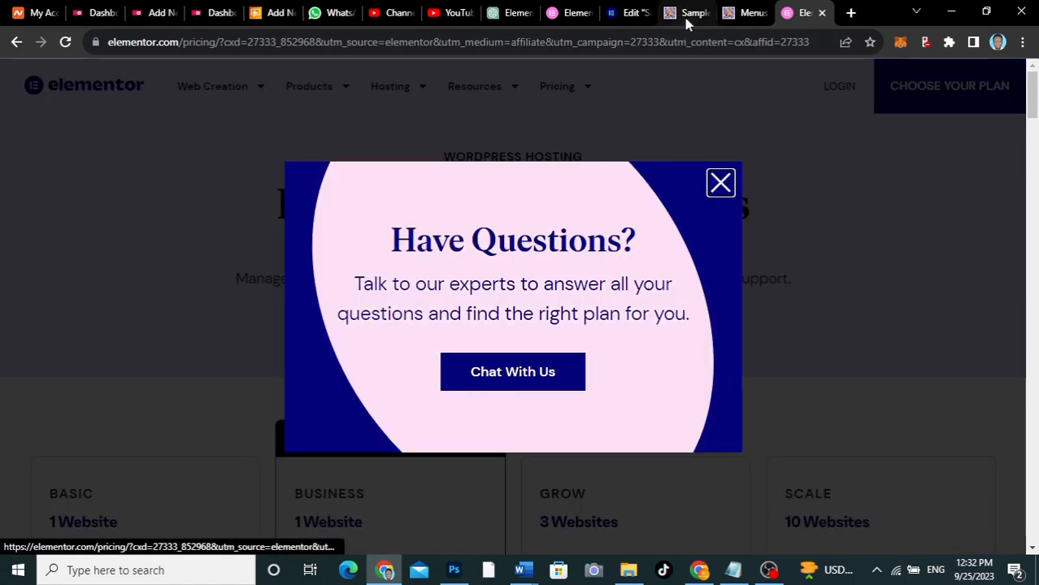
Return to the published Sample page and look over its hero and about sections
{"action": "left_click", "coordinate": [685, 15]}
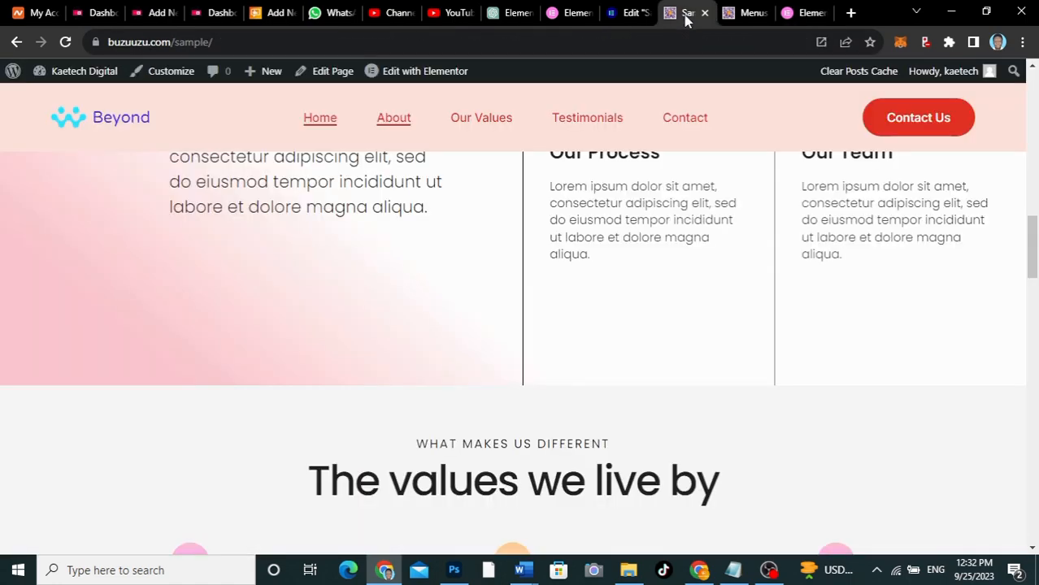
{"action": "scroll", "coordinate": [673, 307], "scroll_direction": "up", "scroll_amount": 5}
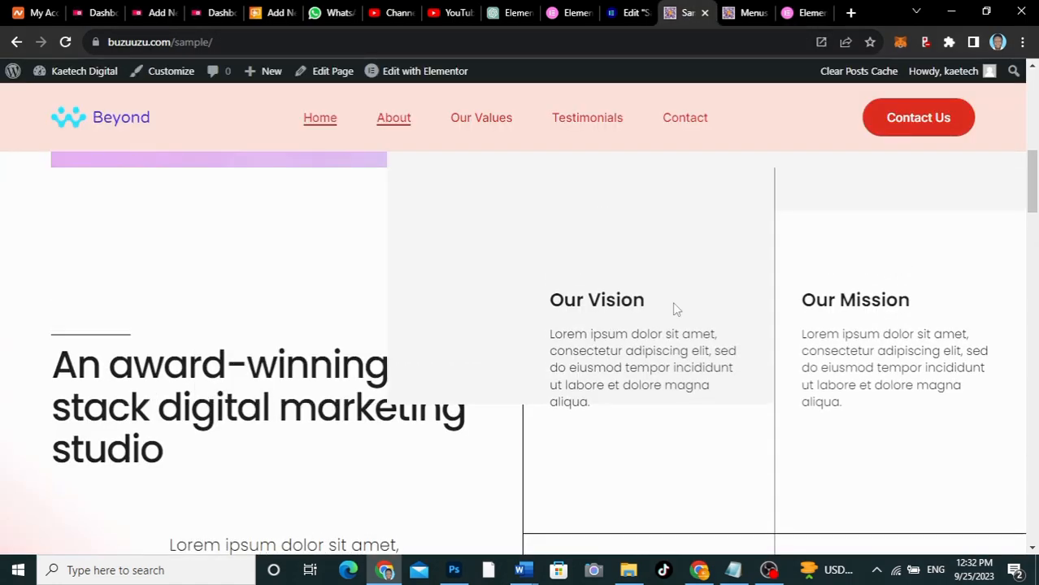
{"action": "scroll", "coordinate": [673, 305], "scroll_direction": "up", "scroll_amount": 6}
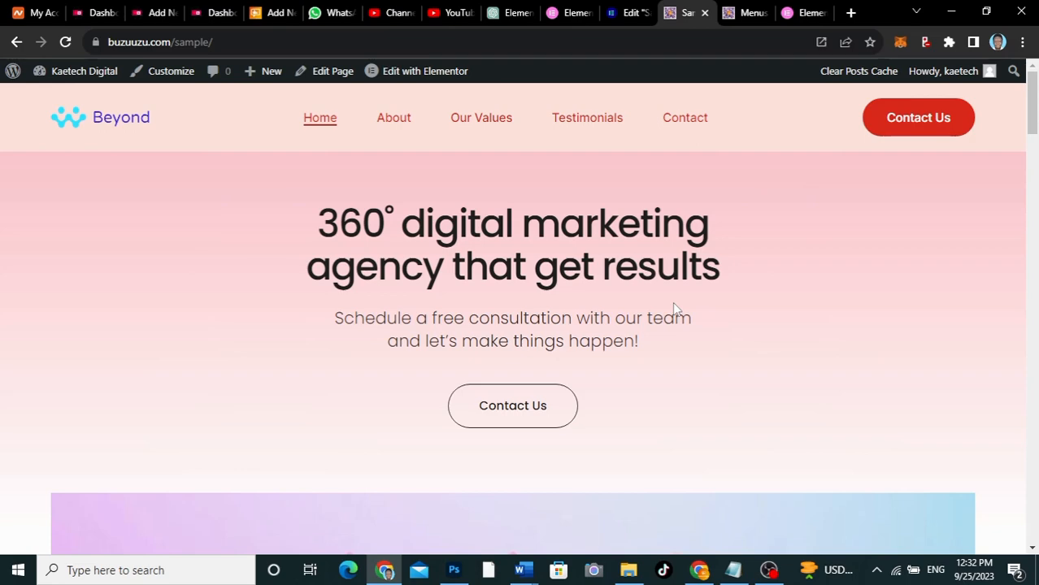
{"action": "scroll", "coordinate": [674, 308], "scroll_direction": "down", "scroll_amount": 15}
{"action": "scroll", "coordinate": [674, 302], "scroll_direction": "up", "scroll_amount": 8}
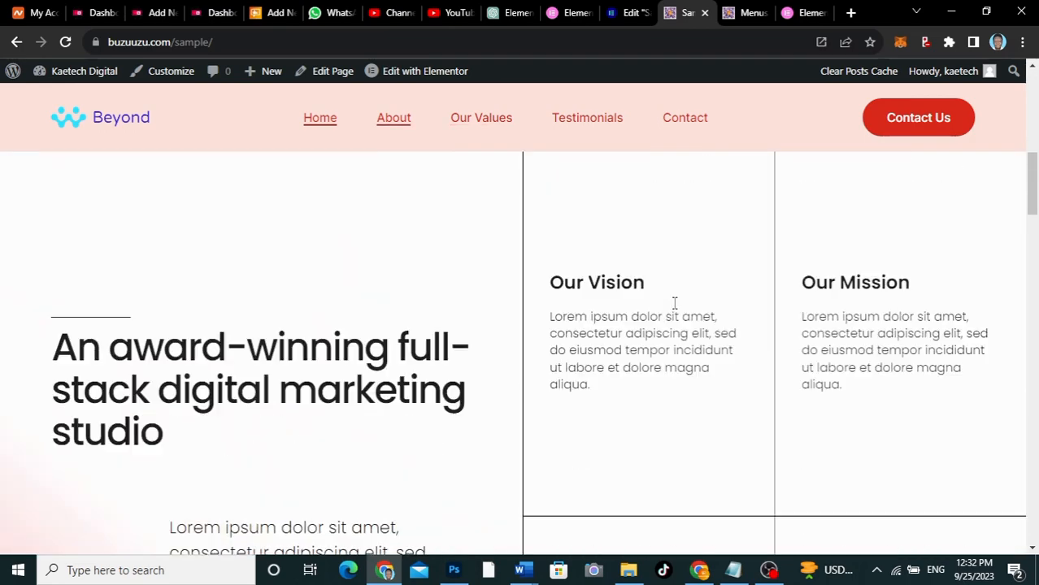
{"action": "scroll", "coordinate": [674, 302], "scroll_direction": "up", "scroll_amount": 5}
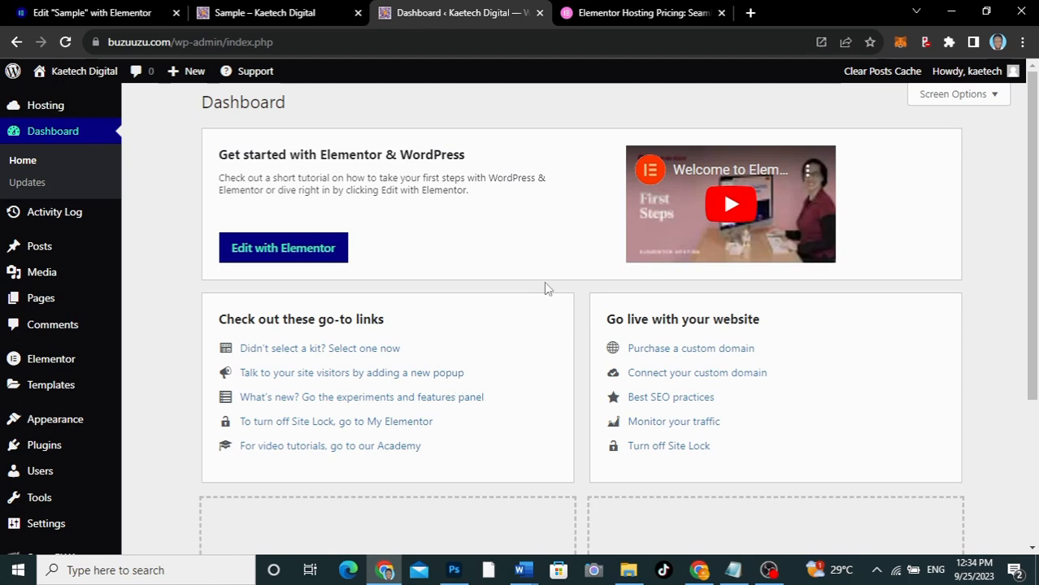
Create a new WordPress page named Home and save it to open it in the Elementor editor
{"action": "mouse_move", "coordinate": [30, 301]}
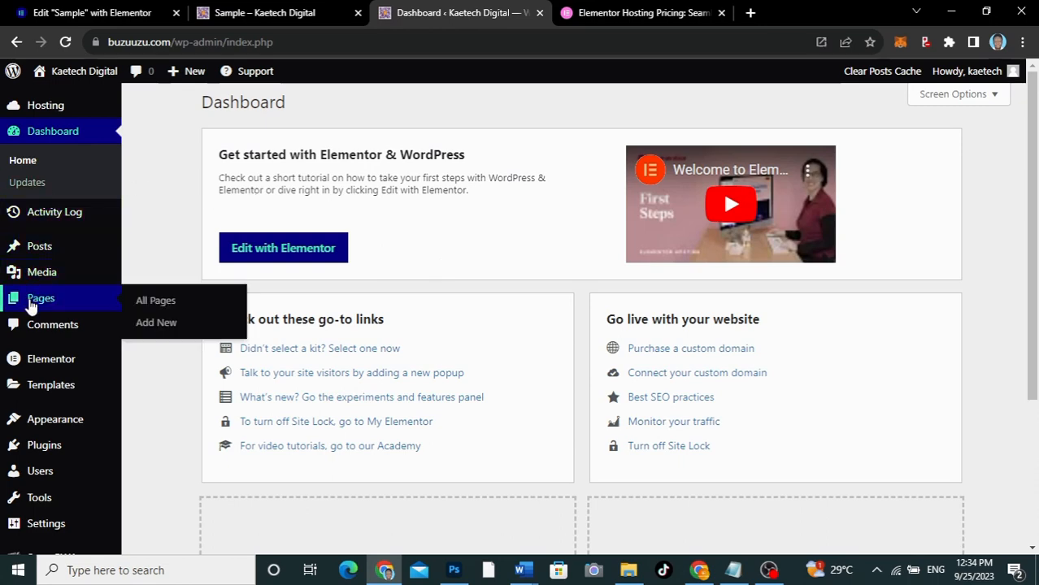
{"action": "left_click", "coordinate": [154, 323]}
{"action": "left_click", "coordinate": [450, 321]}
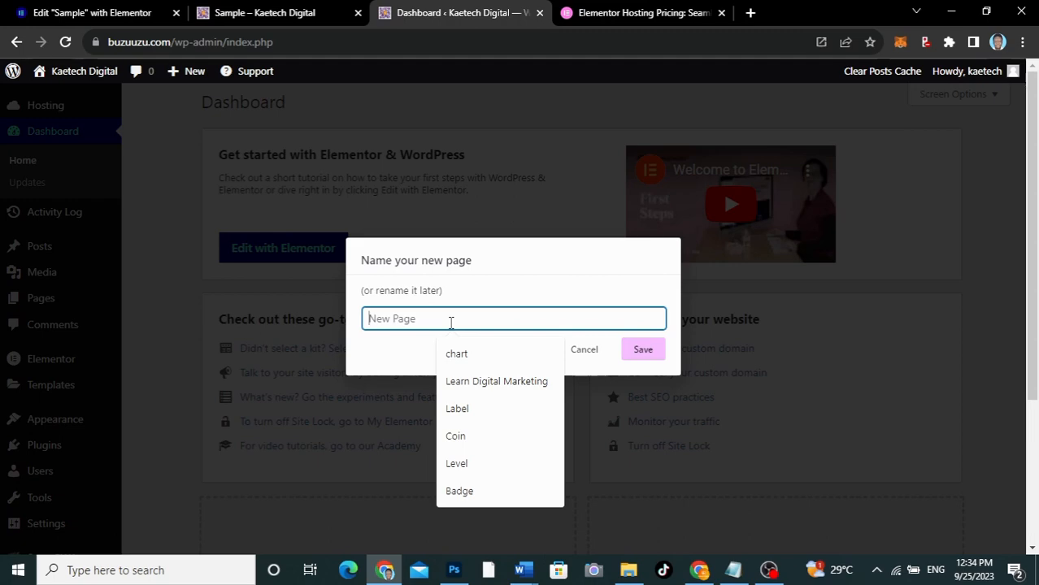
{"action": "type", "text": "Home"}
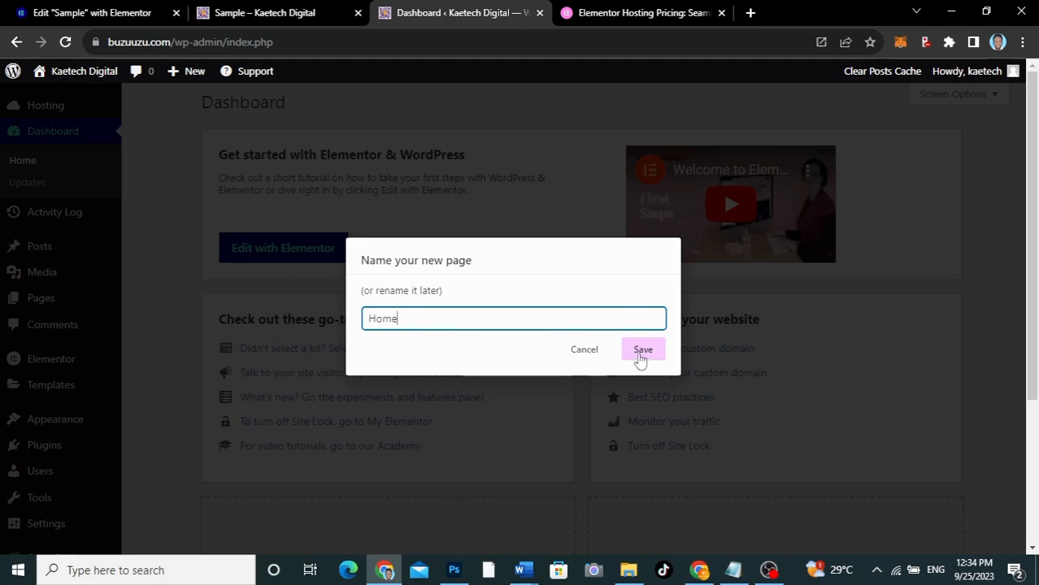
{"action": "left_click", "coordinate": [638, 355]}
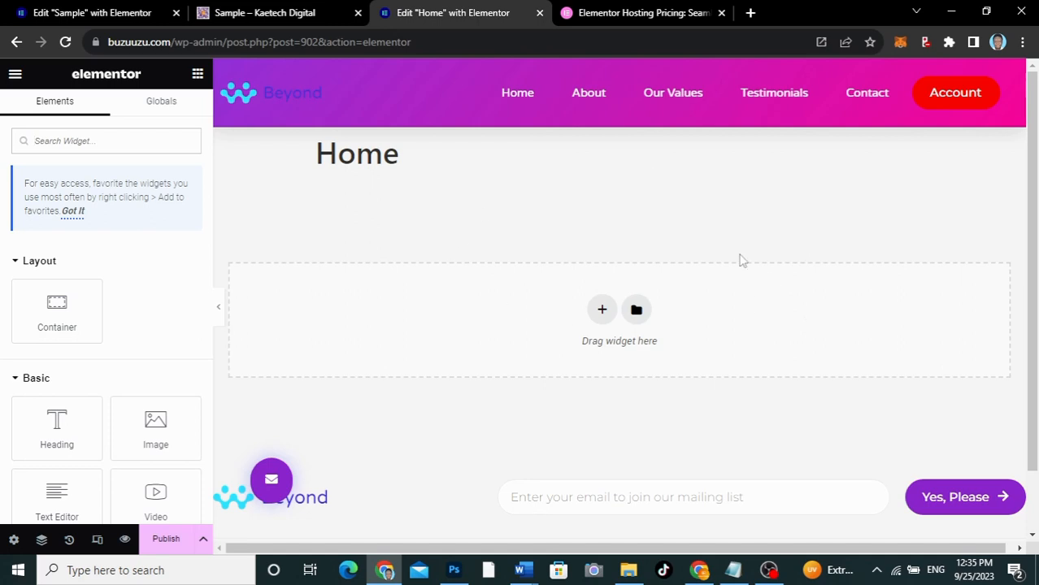
{"action": "scroll", "coordinate": [703, 391], "scroll_direction": "down", "scroll_amount": 1}
{"action": "scroll", "coordinate": [704, 391], "scroll_direction": "up", "scroll_amount": 1}
{"action": "scroll", "coordinate": [72, 355], "scroll_direction": "down", "scroll_amount": 4}
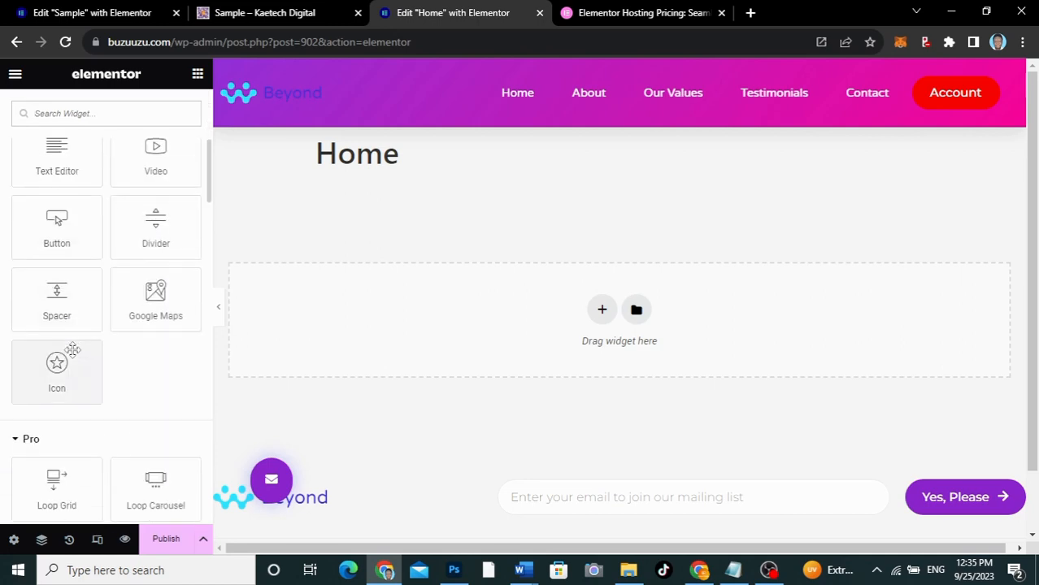
{"action": "scroll", "coordinate": [72, 355], "scroll_direction": "up", "scroll_amount": 4}
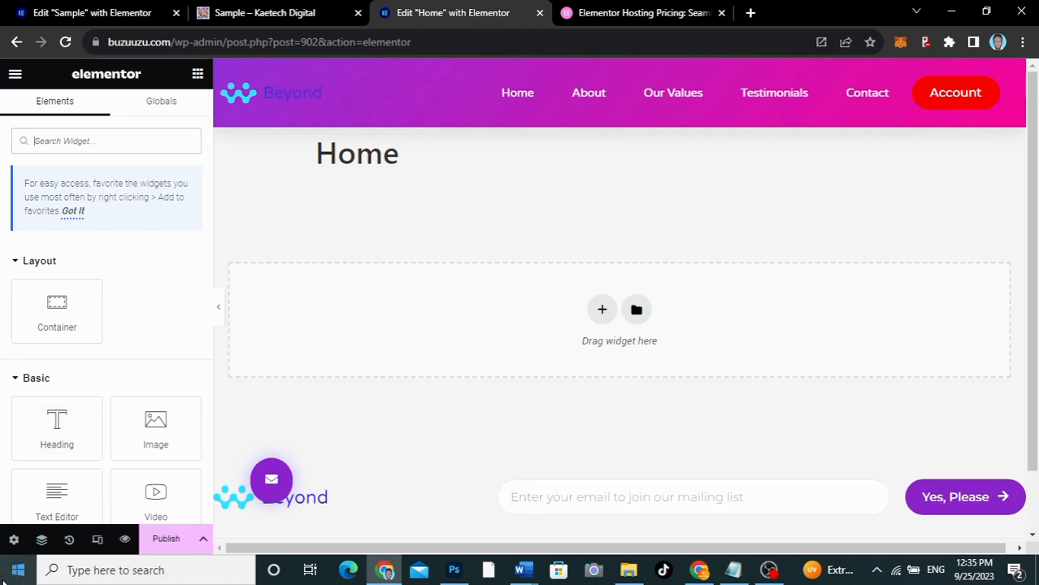
Set the Home page's layout to Elementor Canvas in the page settings
{"action": "left_click", "coordinate": [13, 543]}
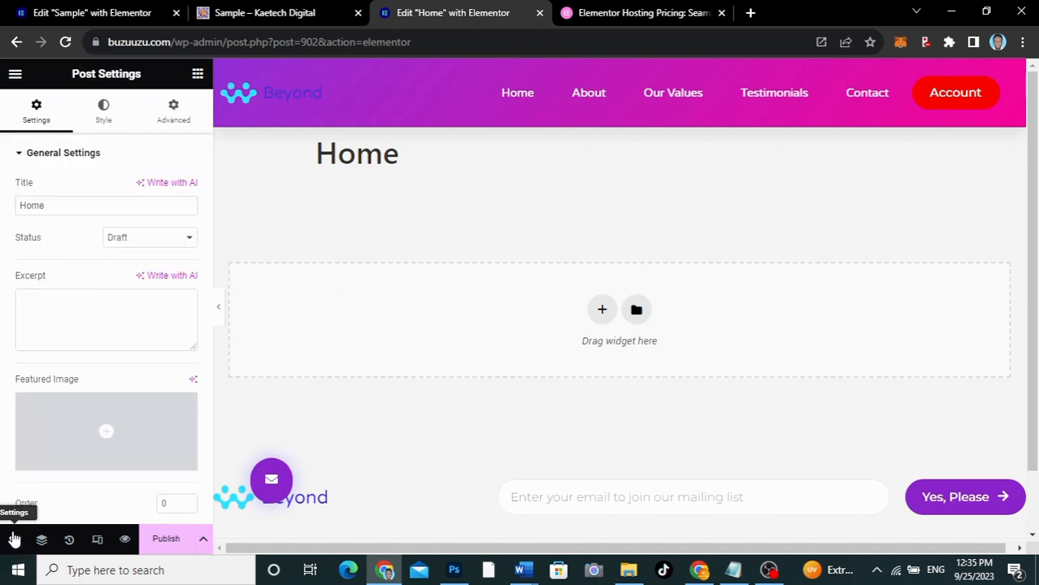
{"action": "scroll", "coordinate": [91, 376], "scroll_direction": "down", "scroll_amount": 3}
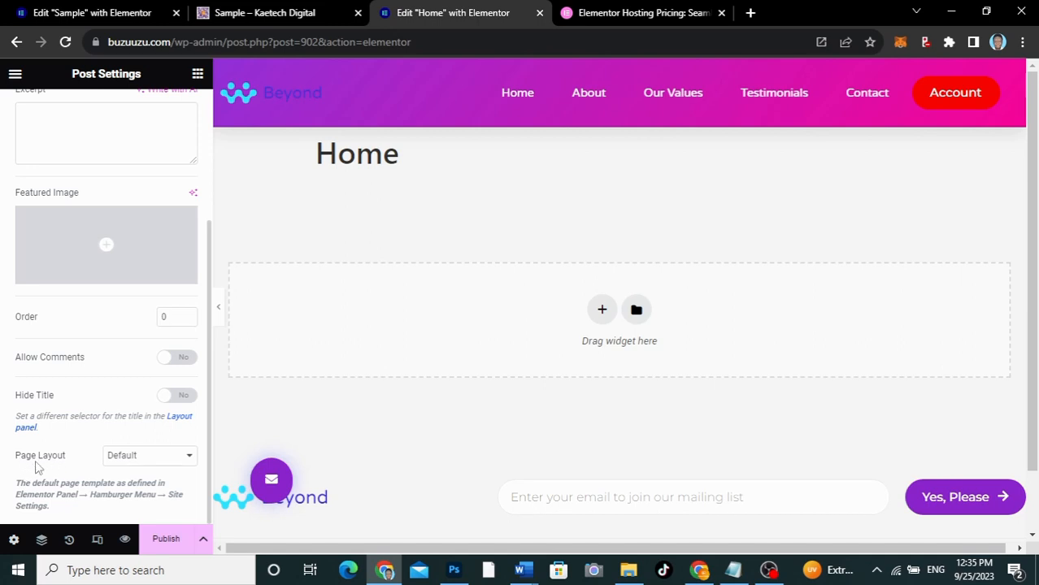
{"action": "left_click", "coordinate": [144, 460]}
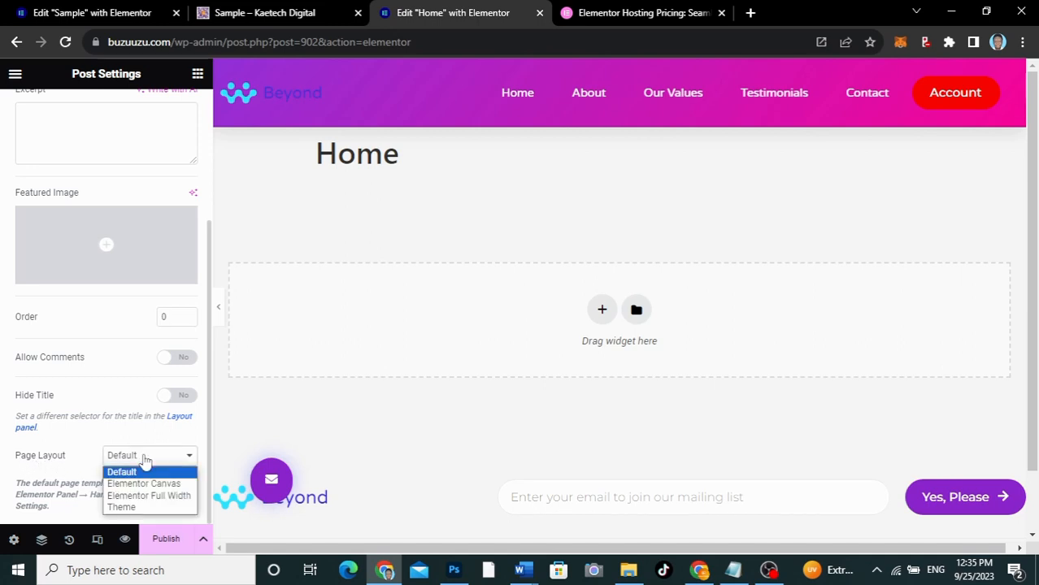
{"action": "left_click", "coordinate": [143, 483]}
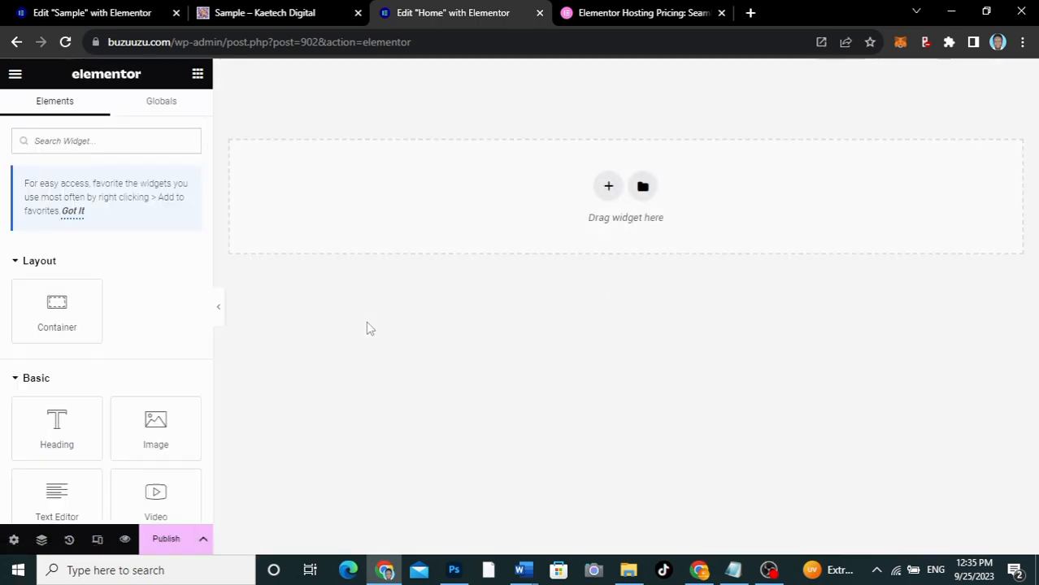
Copy the site's wp-admin address from the current URL and load the WordPress dashboard in a new browser tab
{"action": "left_click", "coordinate": [224, 42]}
{"action": "left_click", "coordinate": [227, 41]}
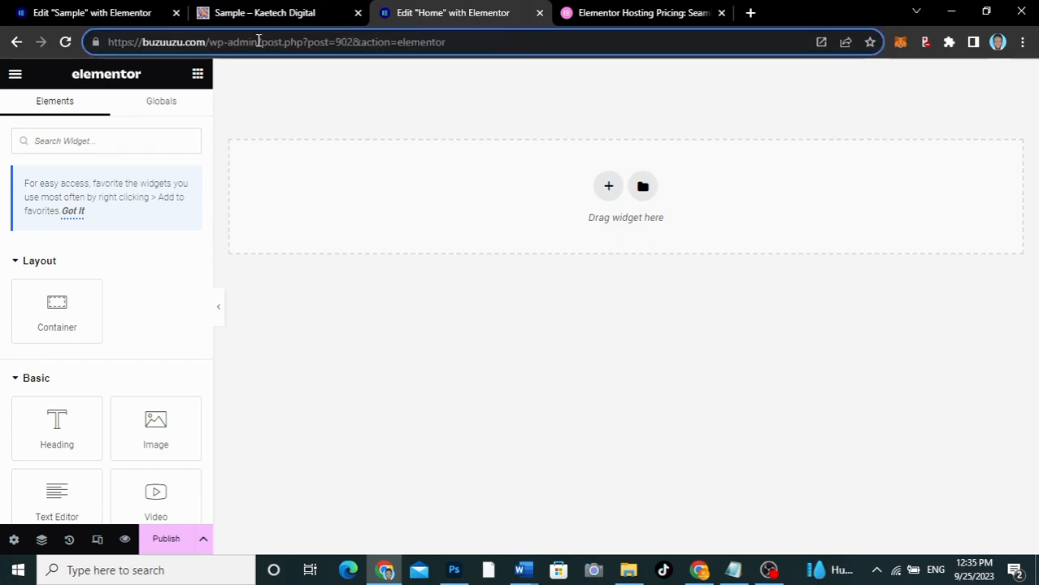
{"action": "left_click_drag", "start_coordinate": [259, 41], "coordinate": [91, 41]}
{"action": "key", "text": "ctrl+c"}
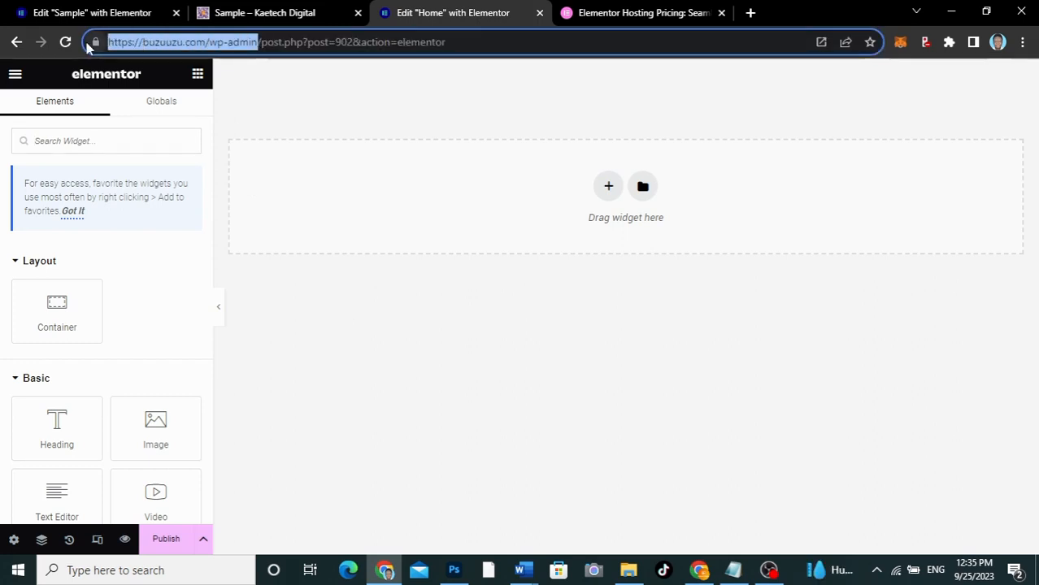
{"action": "left_click", "coordinate": [751, 12]}
{"action": "key", "text": "ctrl+v"}
{"action": "key", "text": "Return"}
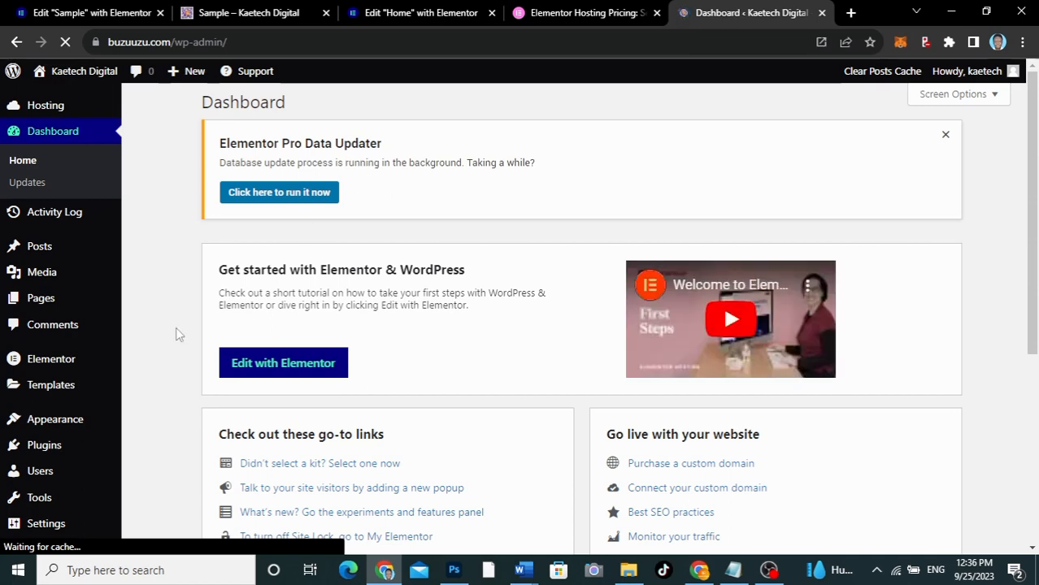
Open the site's Menus management page under the WordPress appearance settings
{"action": "scroll", "coordinate": [136, 391], "scroll_direction": "down", "scroll_amount": 2}
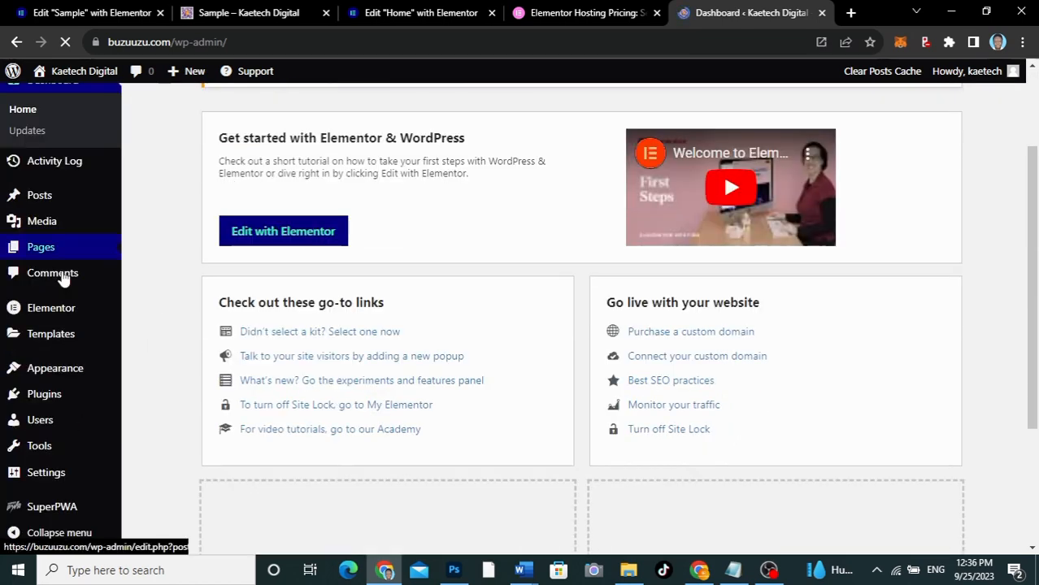
{"action": "mouse_move", "coordinate": [55, 372]}
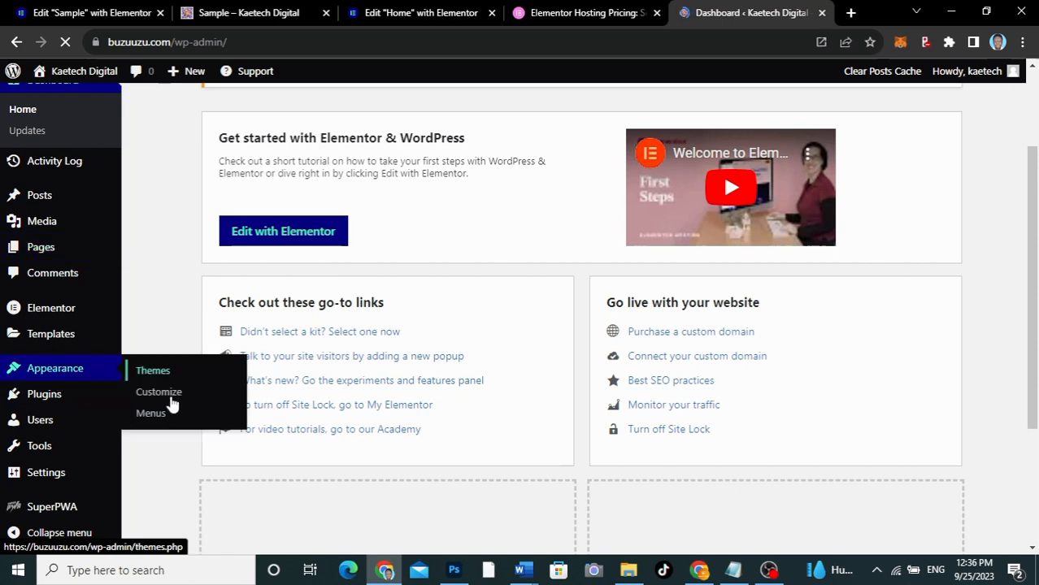
{"action": "left_click", "coordinate": [150, 415]}
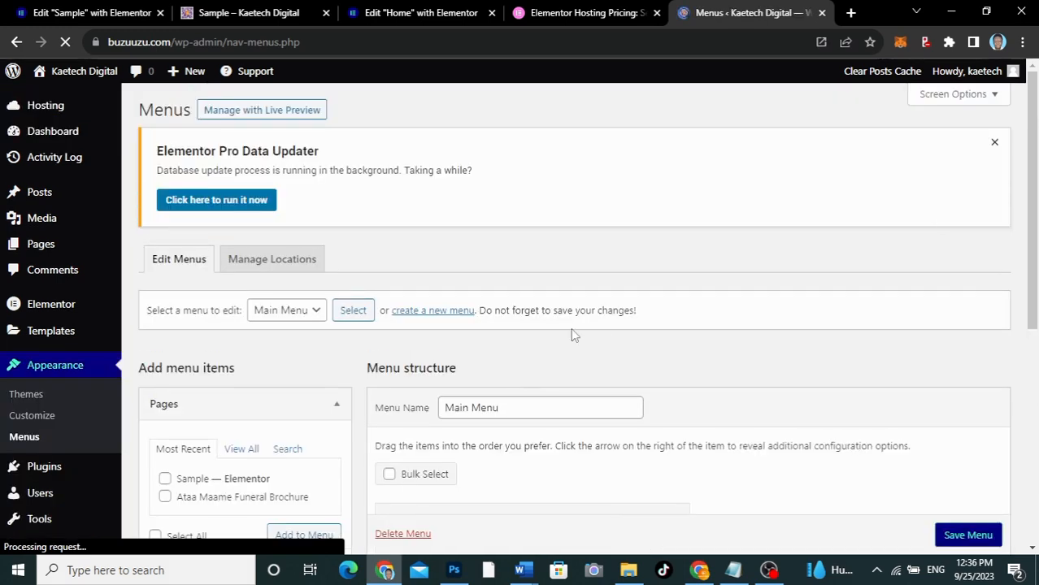
Test the Sample page's About, Our Values, Testimonials and Contact links and review the Main Menu structure on the Menus page
{"action": "left_click", "coordinate": [229, 10]}
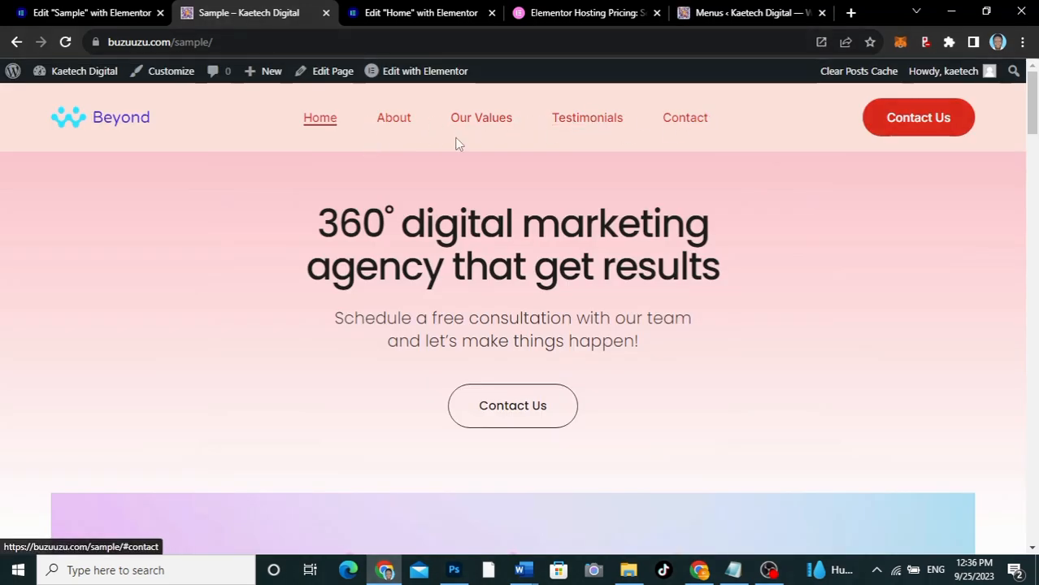
{"action": "left_click", "coordinate": [394, 121]}
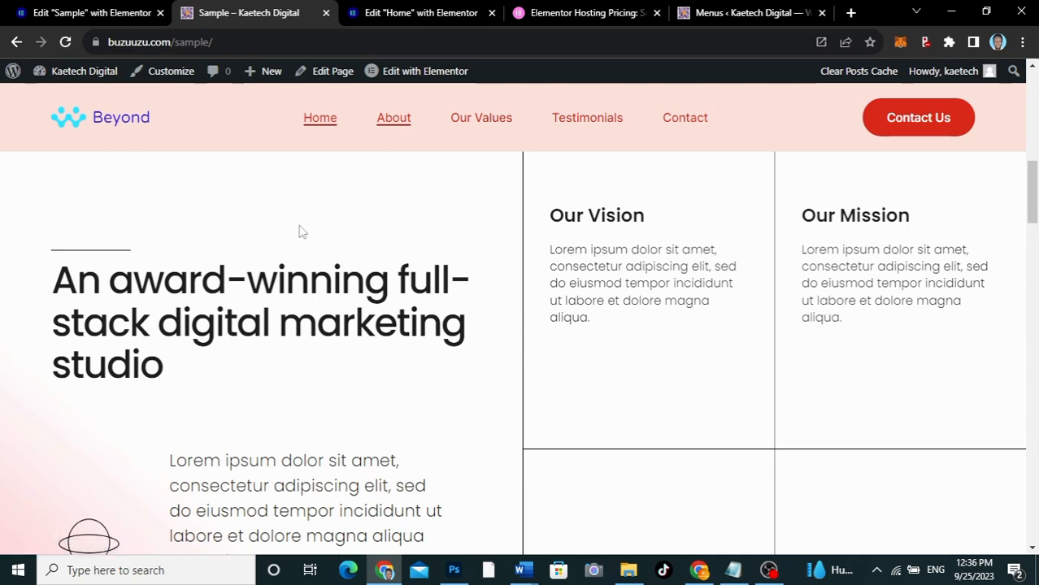
{"action": "left_click", "coordinate": [473, 121]}
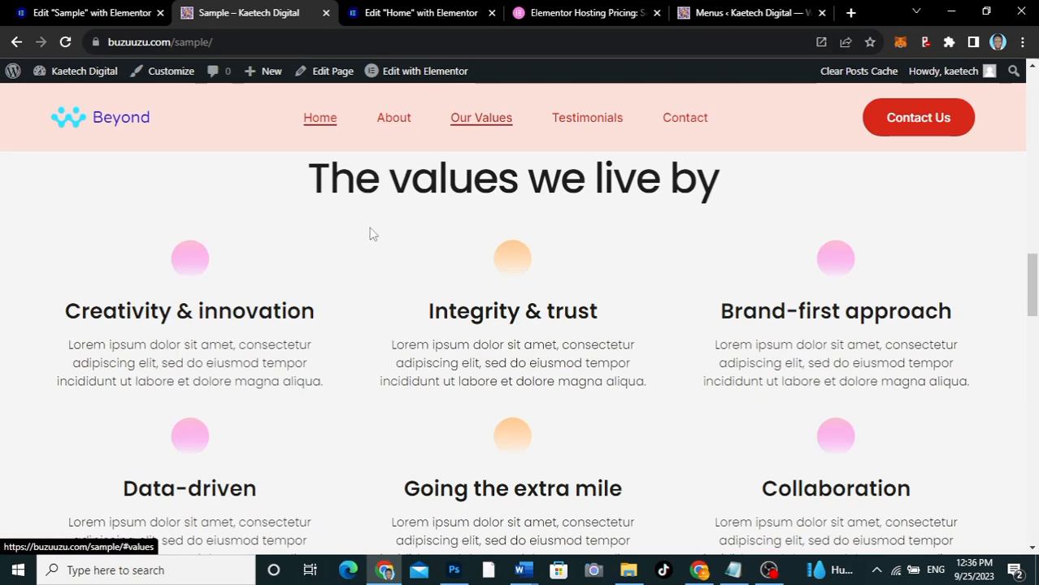
{"action": "left_click", "coordinate": [591, 122]}
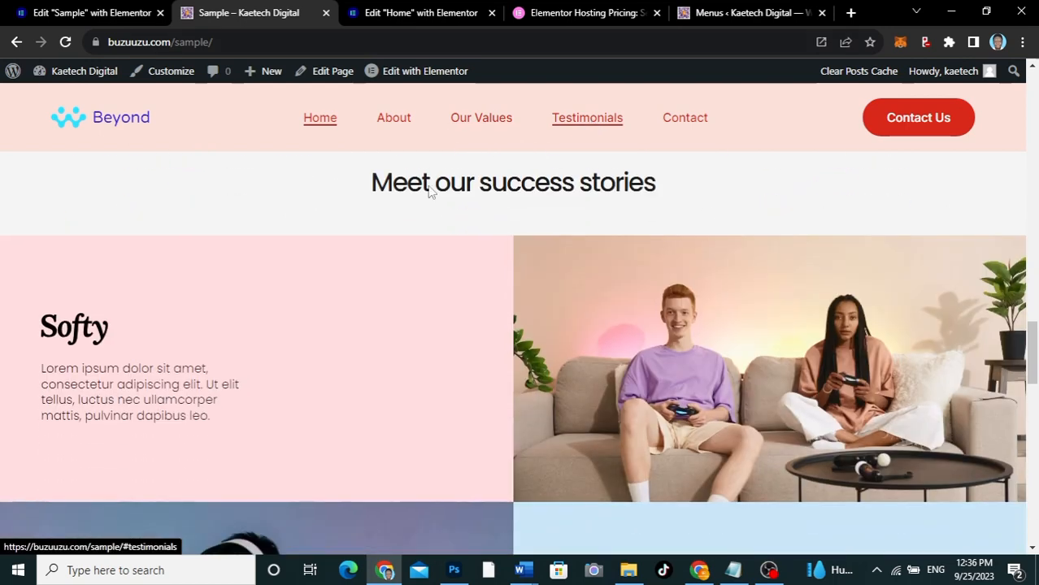
{"action": "left_click", "coordinate": [684, 124]}
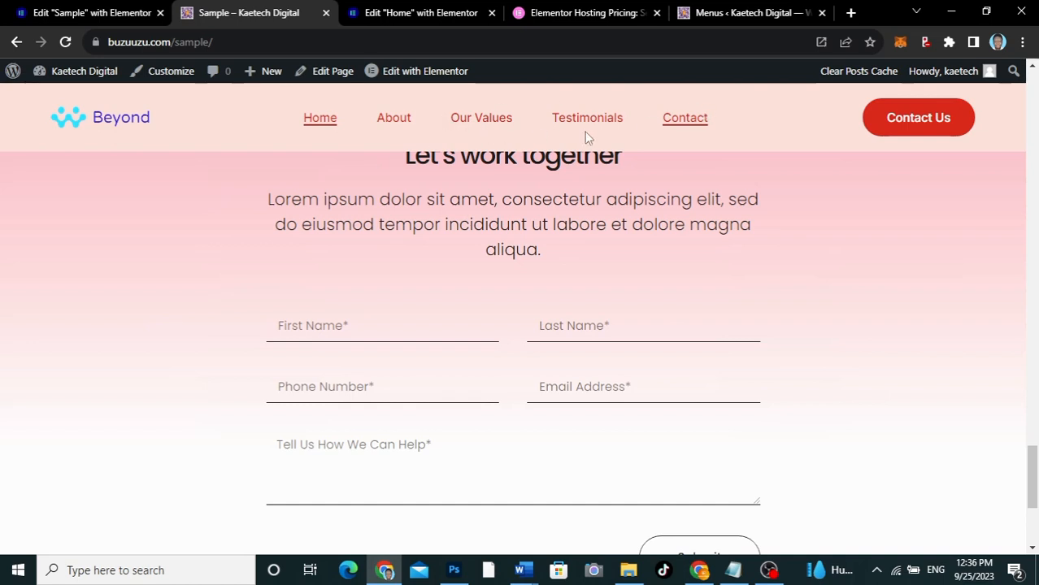
{"action": "left_click", "coordinate": [734, 10]}
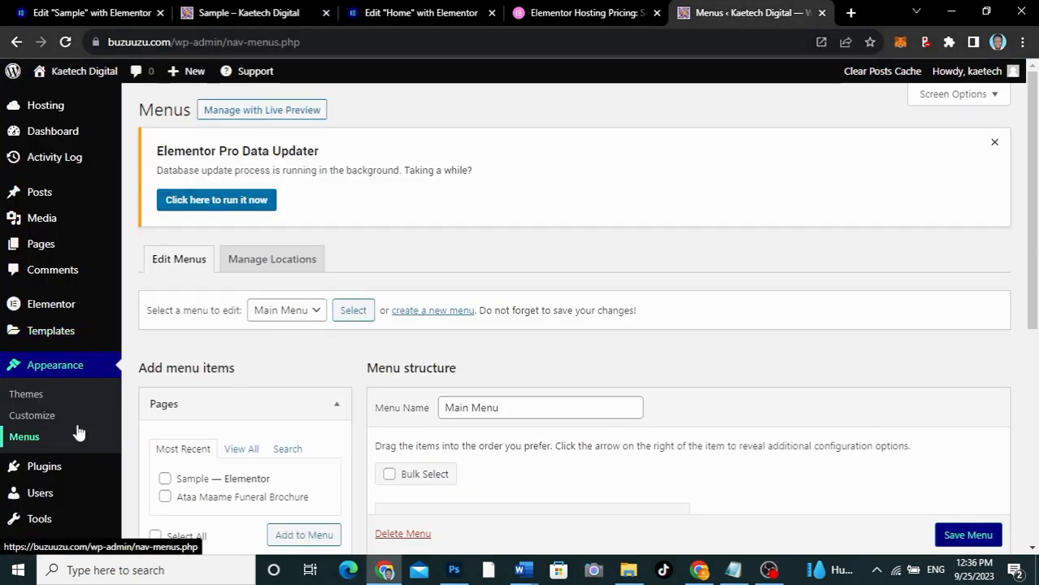
{"action": "scroll", "coordinate": [532, 393], "scroll_direction": "down", "scroll_amount": 3}
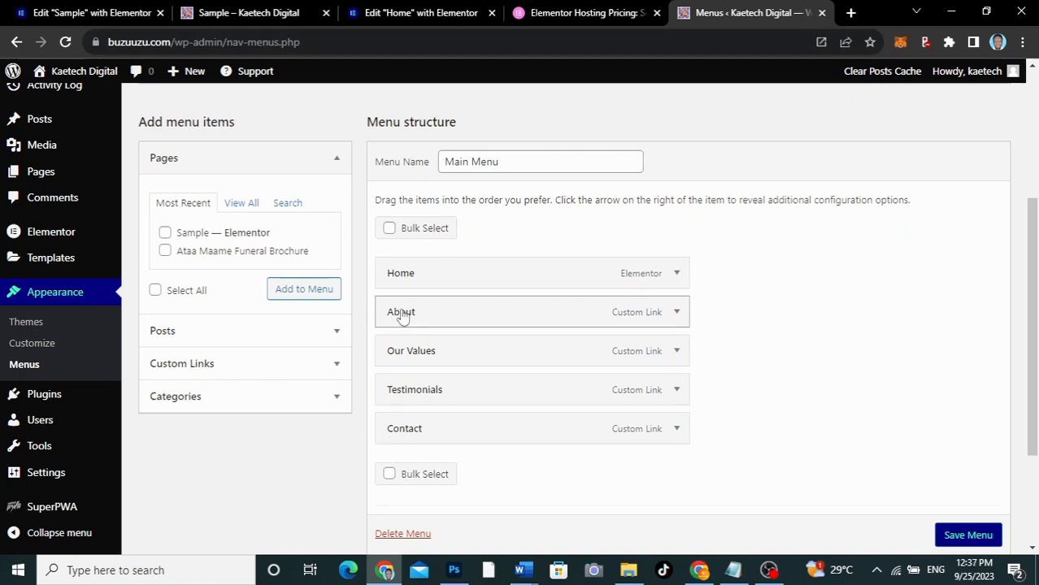
Return to the Home page's Elementor editor, open the template library and browse its blocks
{"action": "left_click", "coordinate": [431, 15]}
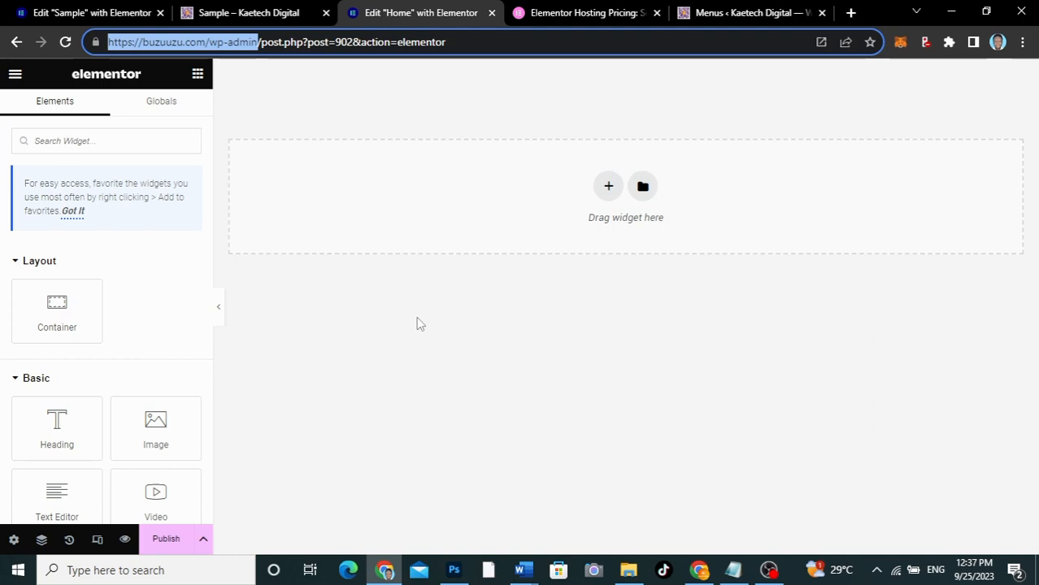
{"action": "left_click", "coordinate": [399, 307]}
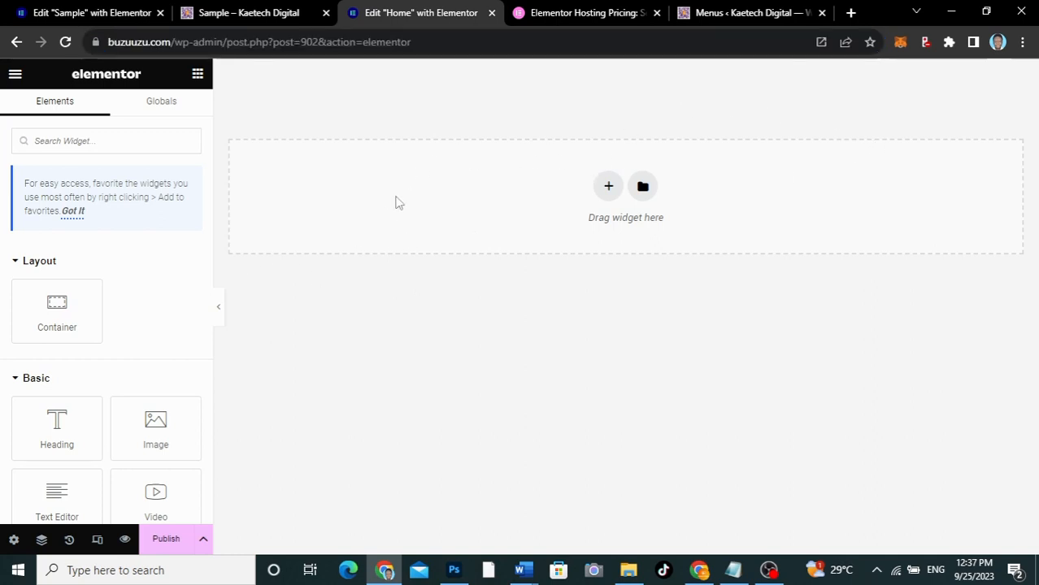
{"action": "left_click", "coordinate": [643, 187]}
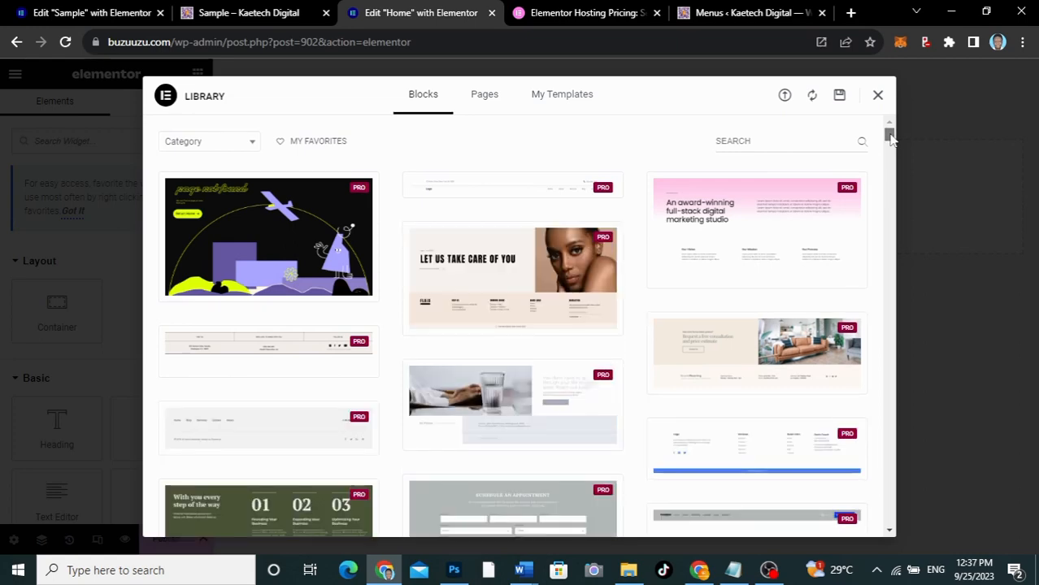
{"action": "left_click_drag", "start_coordinate": [889, 138], "coordinate": [889, 188]}
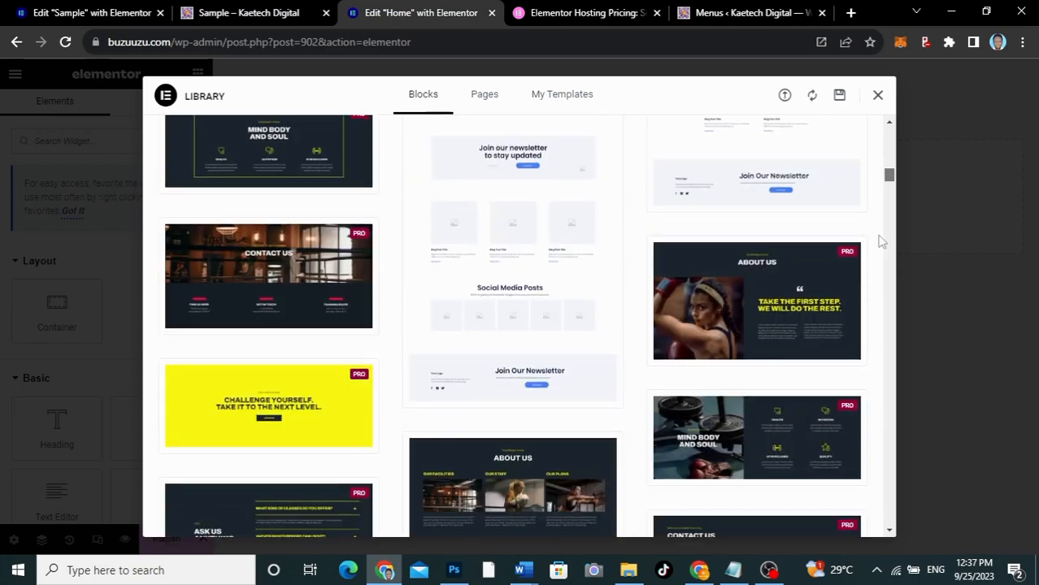
{"action": "scroll", "coordinate": [881, 244], "scroll_direction": "down", "scroll_amount": 5}
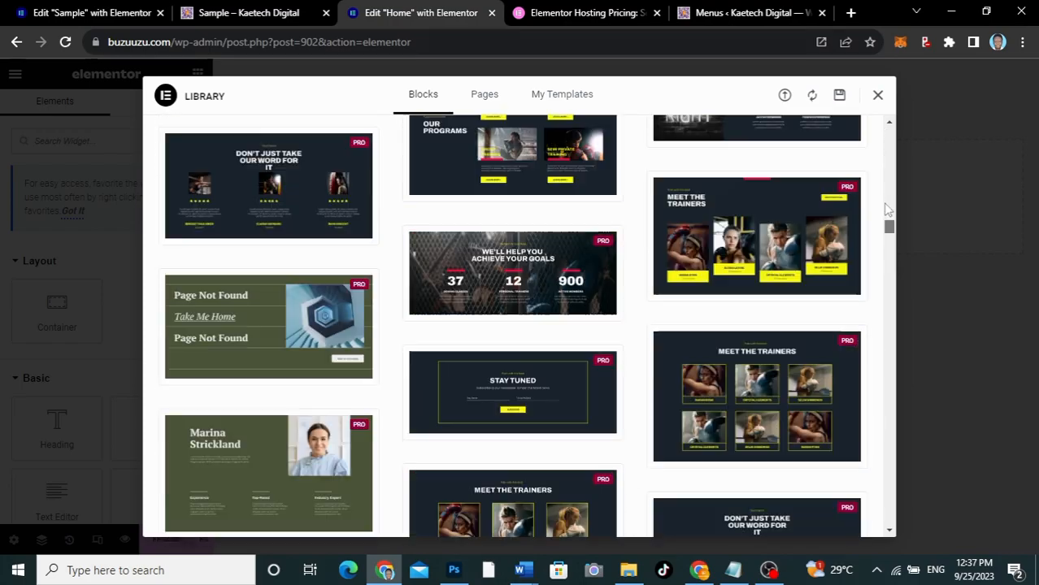
{"action": "scroll", "coordinate": [891, 154], "scroll_direction": "up", "scroll_amount": 5}
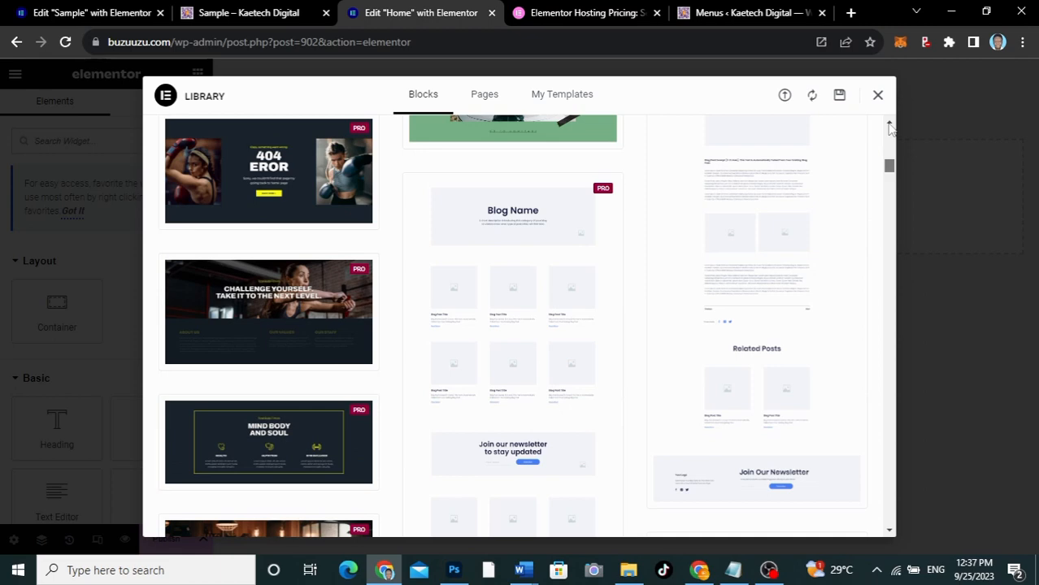
{"action": "scroll", "coordinate": [890, 129], "scroll_direction": "up", "scroll_amount": 3}
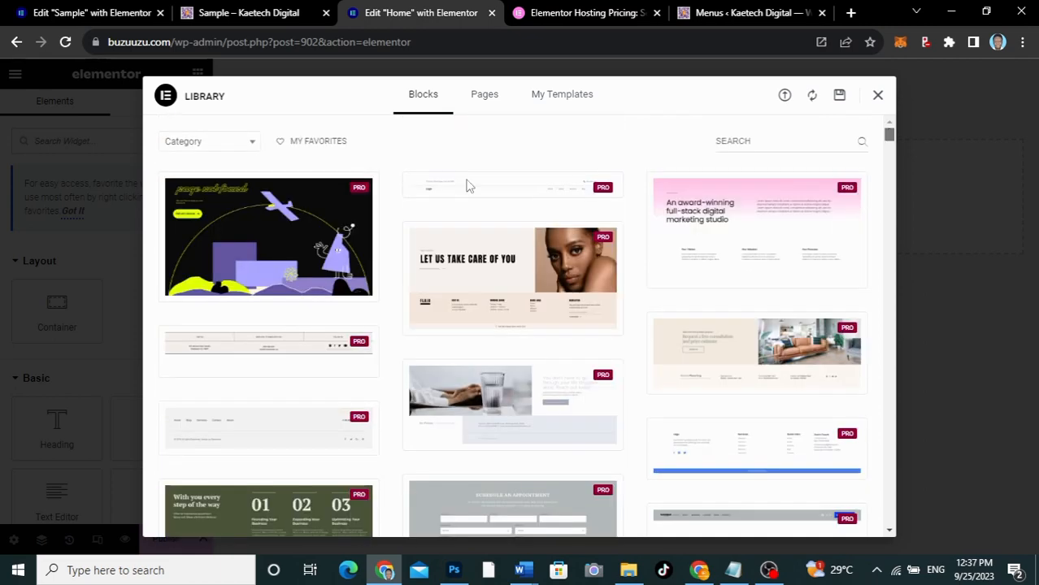
Filter the library blocks by the Header category and insert the pink header with the red button, applying the block's settings
{"action": "left_click", "coordinate": [200, 142]}
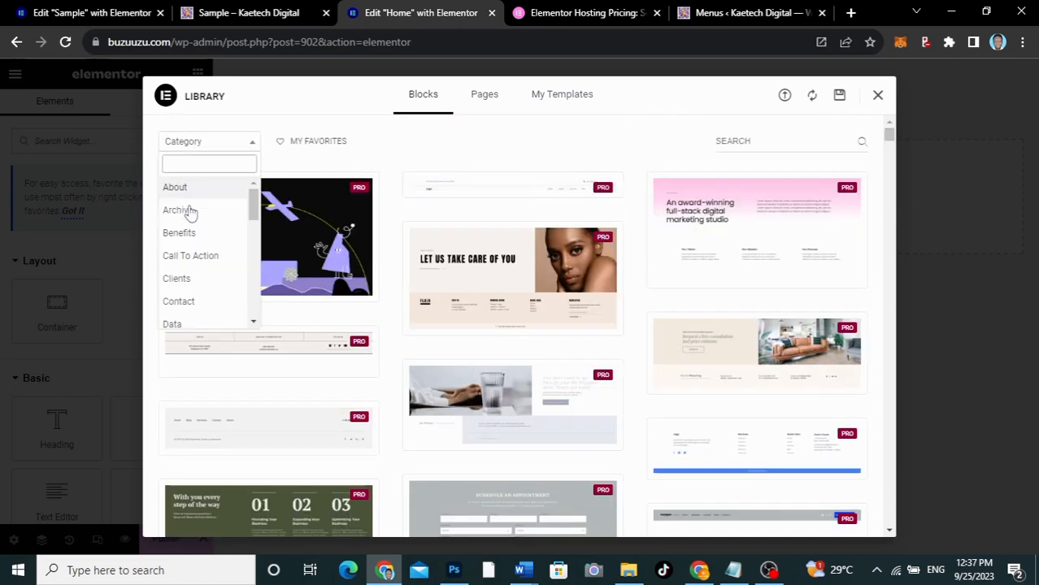
{"action": "scroll", "coordinate": [254, 254], "scroll_direction": "down", "scroll_amount": 2}
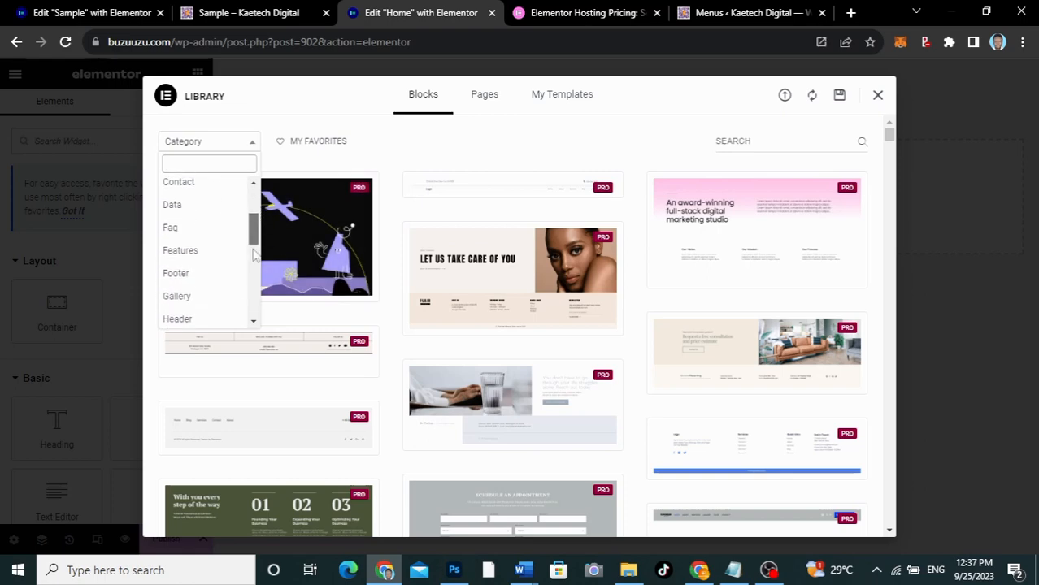
{"action": "scroll", "coordinate": [254, 255], "scroll_direction": "down", "scroll_amount": 2}
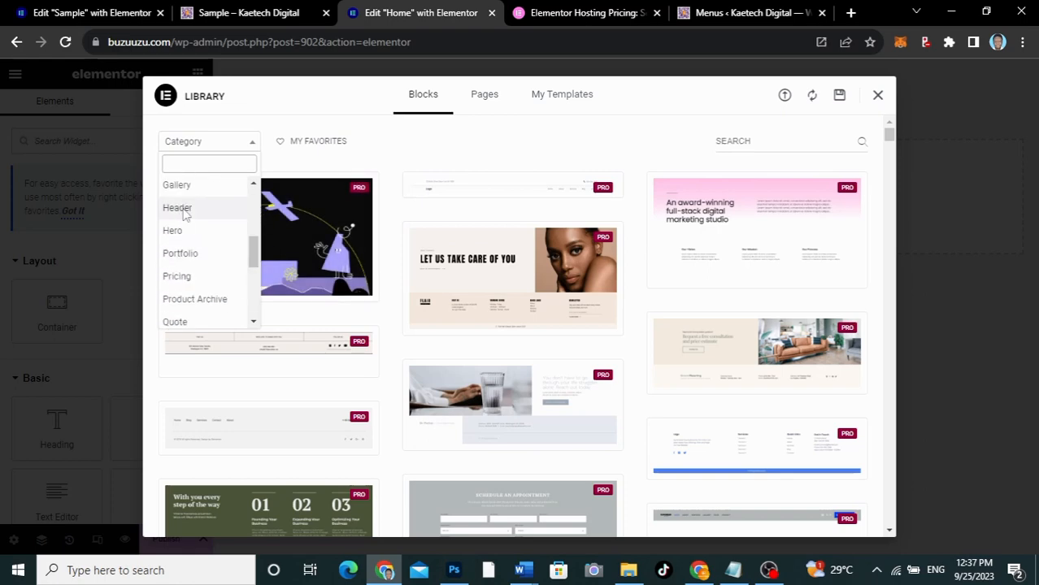
{"action": "left_click", "coordinate": [177, 208]}
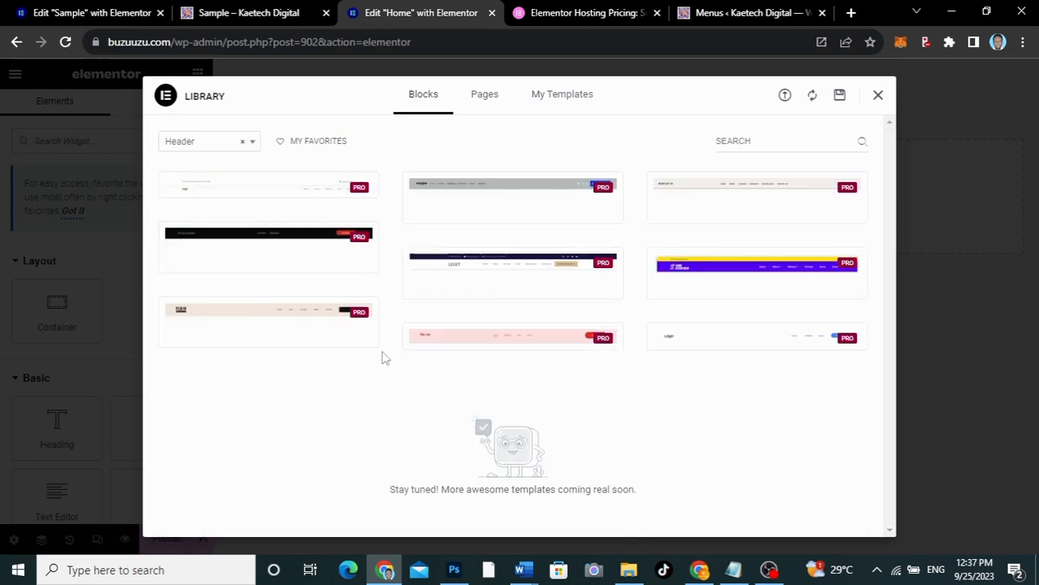
{"action": "mouse_move", "coordinate": [496, 341]}
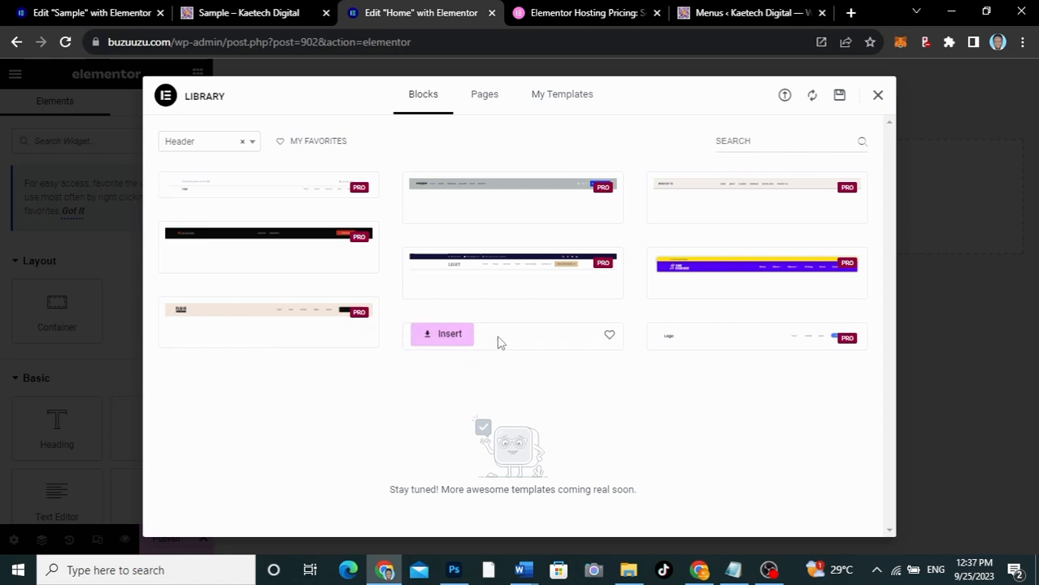
{"action": "left_click", "coordinate": [440, 335]}
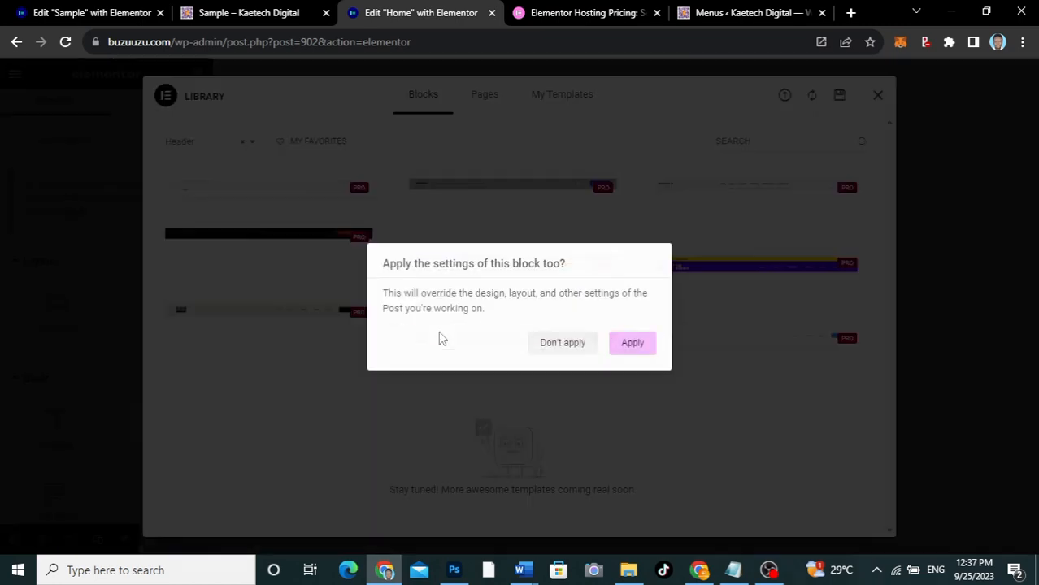
{"action": "left_click", "coordinate": [632, 343]}
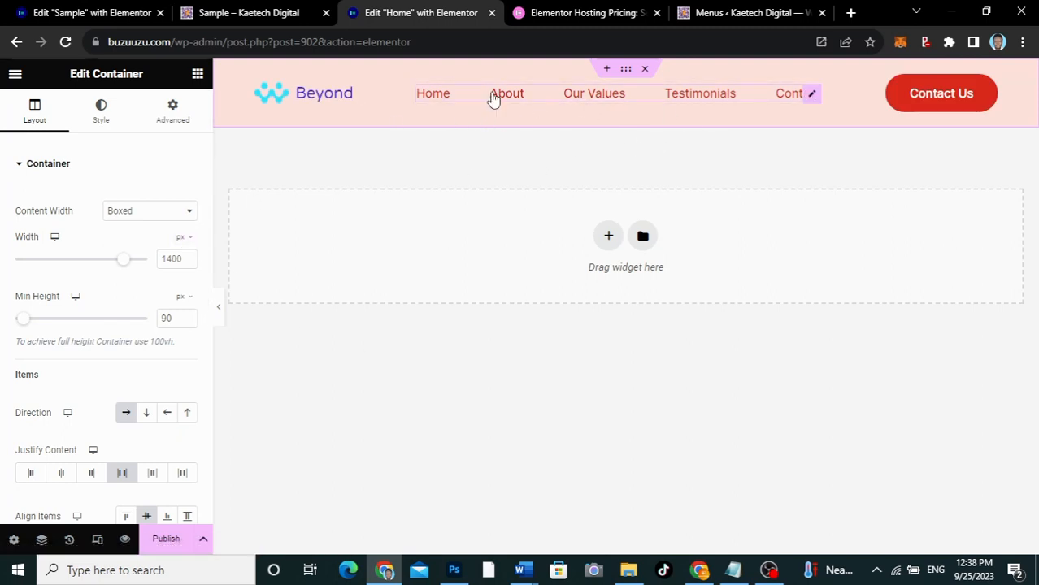
Open the header's WordPress Menu widget for editing and check which menus can be assigned to it
{"action": "left_click", "coordinate": [812, 95]}
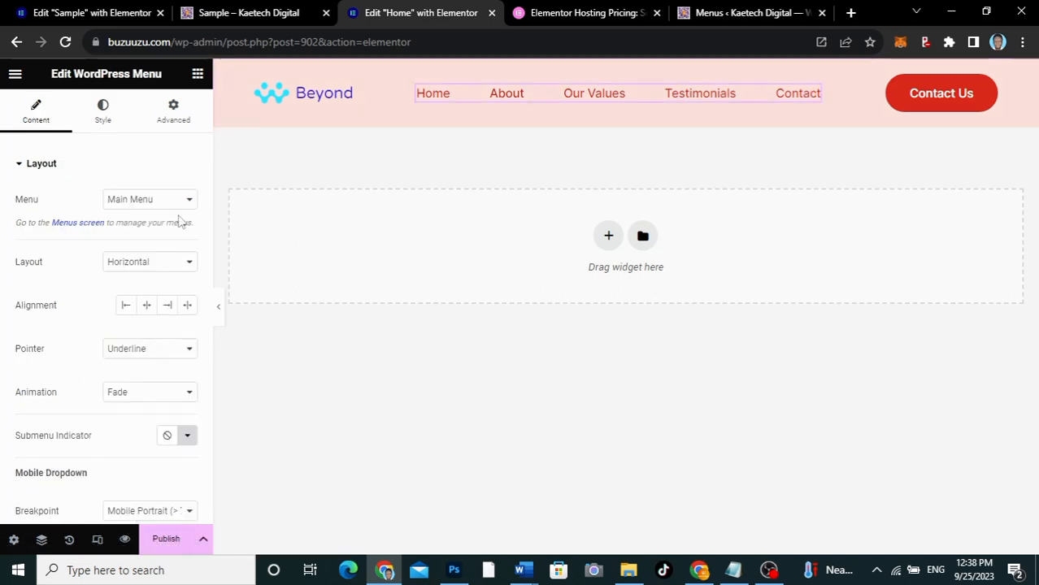
{"action": "left_click", "coordinate": [149, 203]}
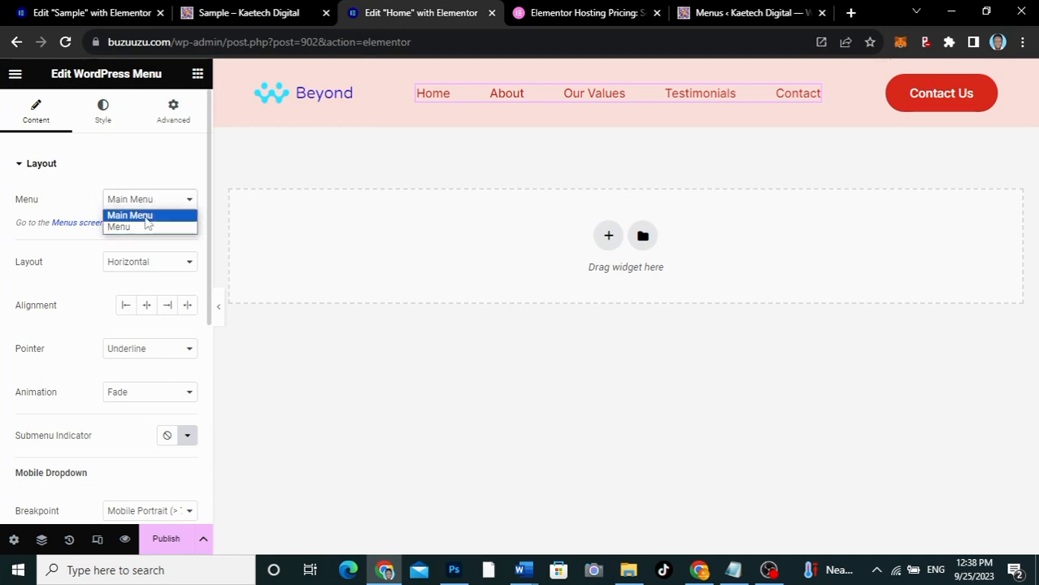
{"action": "left_click", "coordinate": [79, 203]}
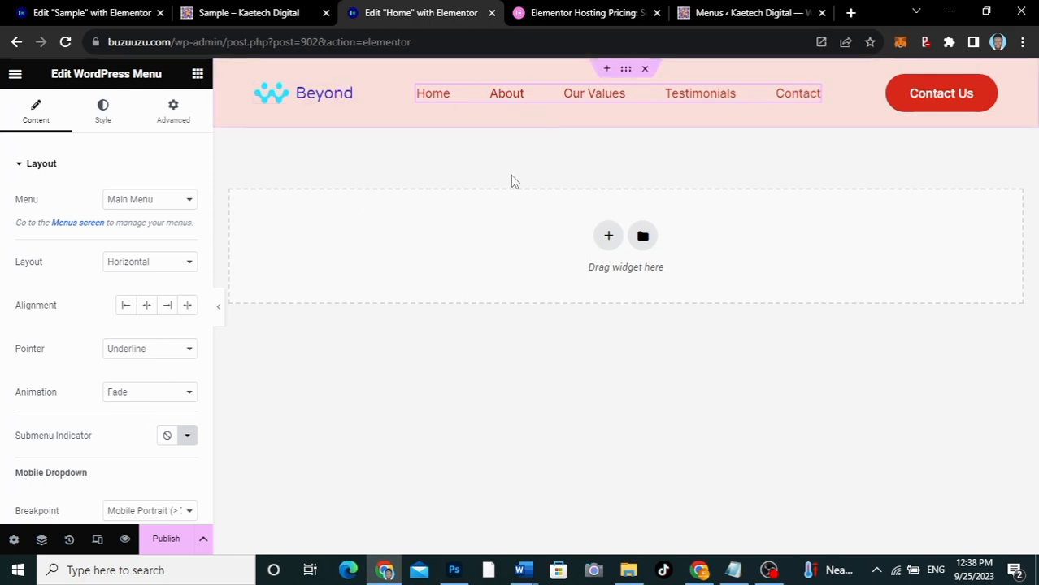
Replace the header's site logo with the cropped-KD-2.png image from the media library through the site identity settings
{"action": "left_click", "coordinate": [343, 94]}
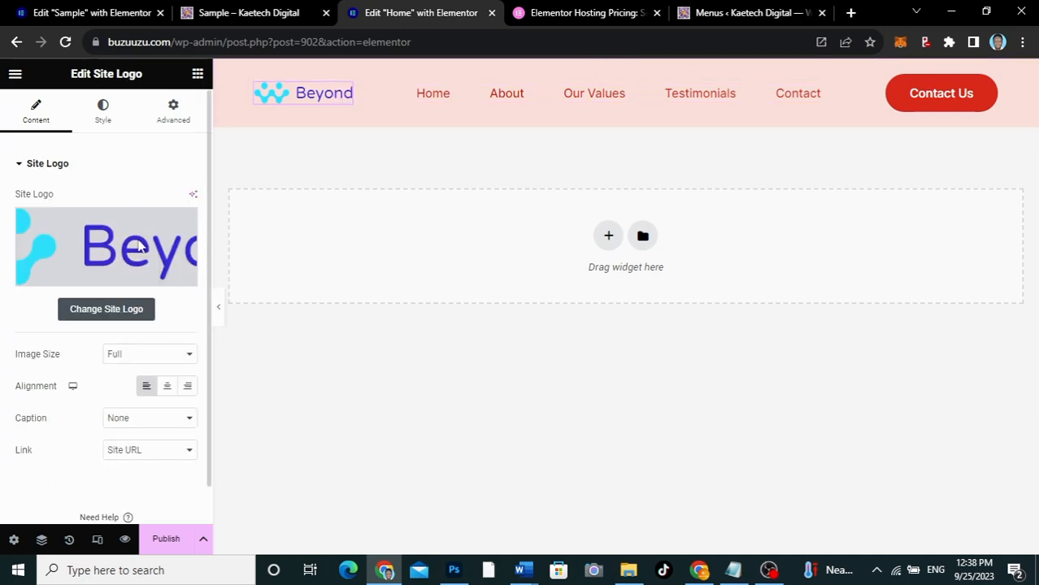
{"action": "left_click", "coordinate": [98, 313]}
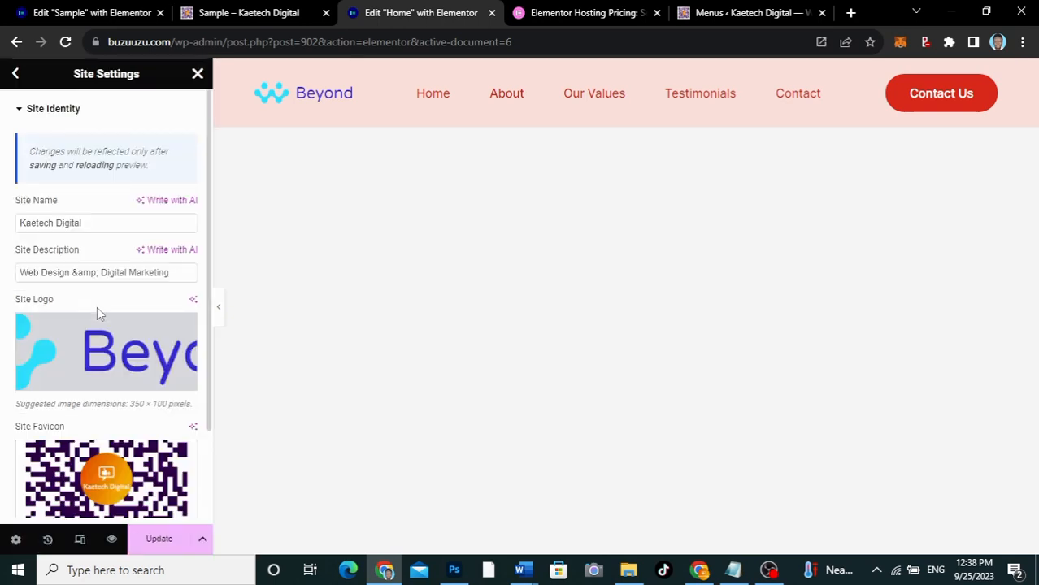
{"action": "scroll", "coordinate": [89, 398], "scroll_direction": "down", "scroll_amount": 2}
{"action": "scroll", "coordinate": [87, 418], "scroll_direction": "up", "scroll_amount": 1}
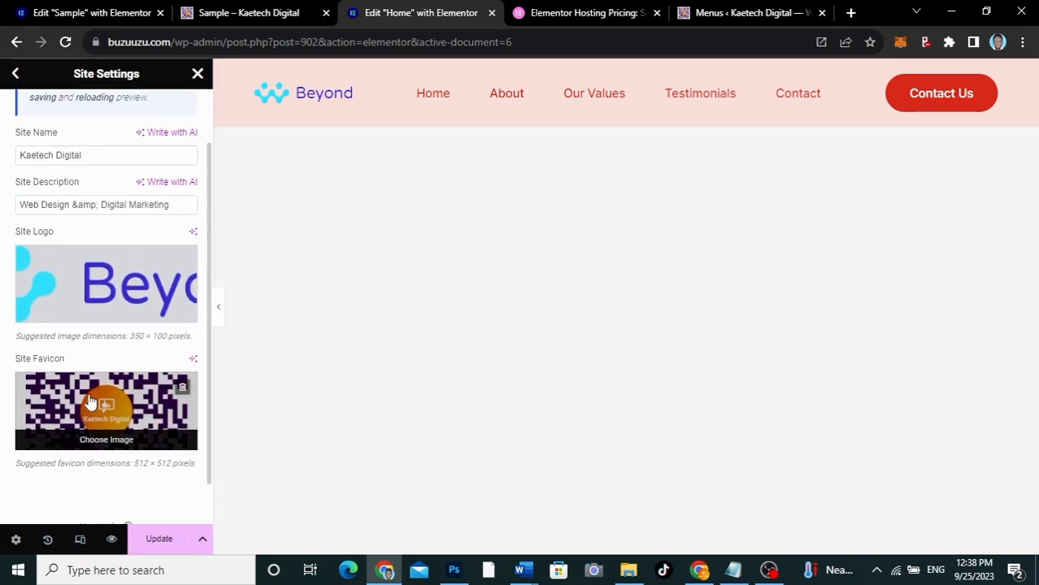
{"action": "left_click", "coordinate": [96, 294]}
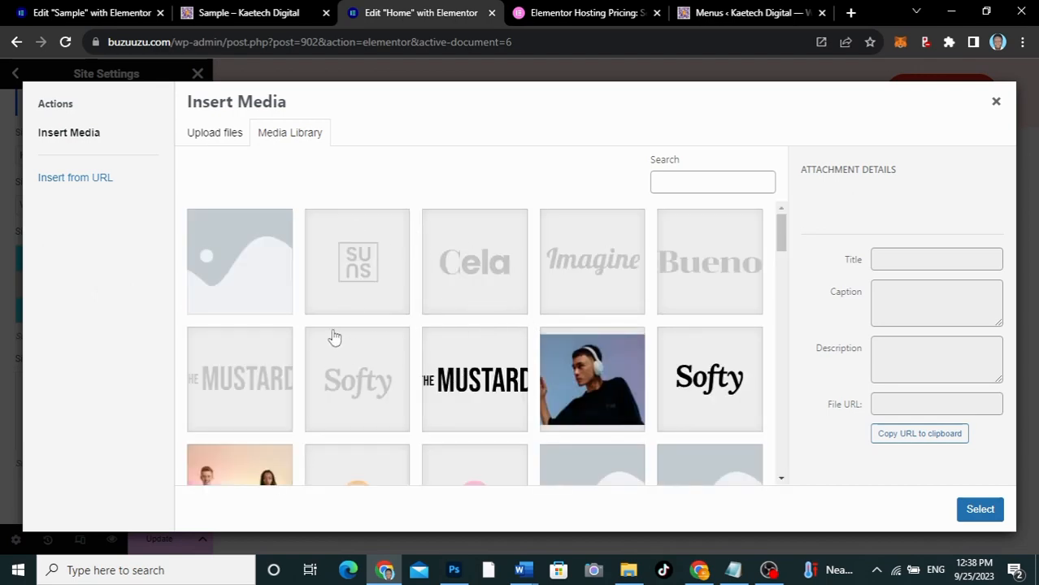
{"action": "left_click_drag", "start_coordinate": [777, 242], "coordinate": [762, 472]}
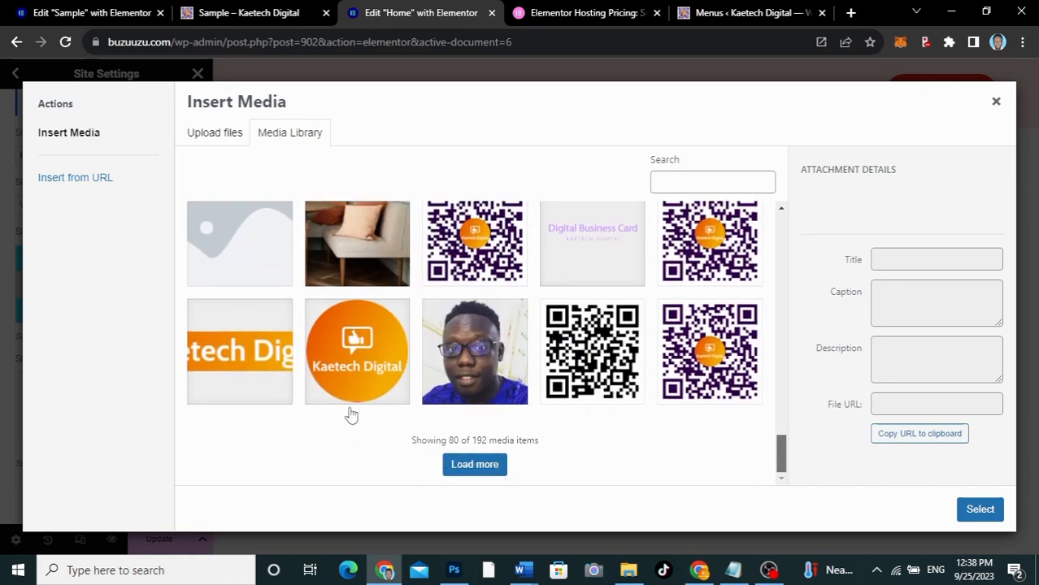
{"action": "left_click", "coordinate": [253, 351]}
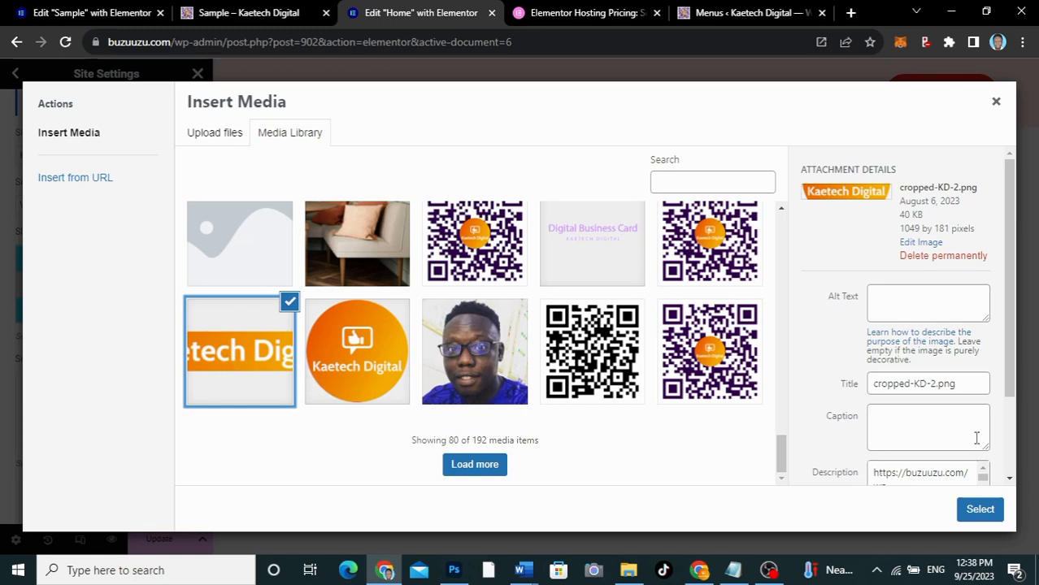
{"action": "left_click", "coordinate": [980, 510]}
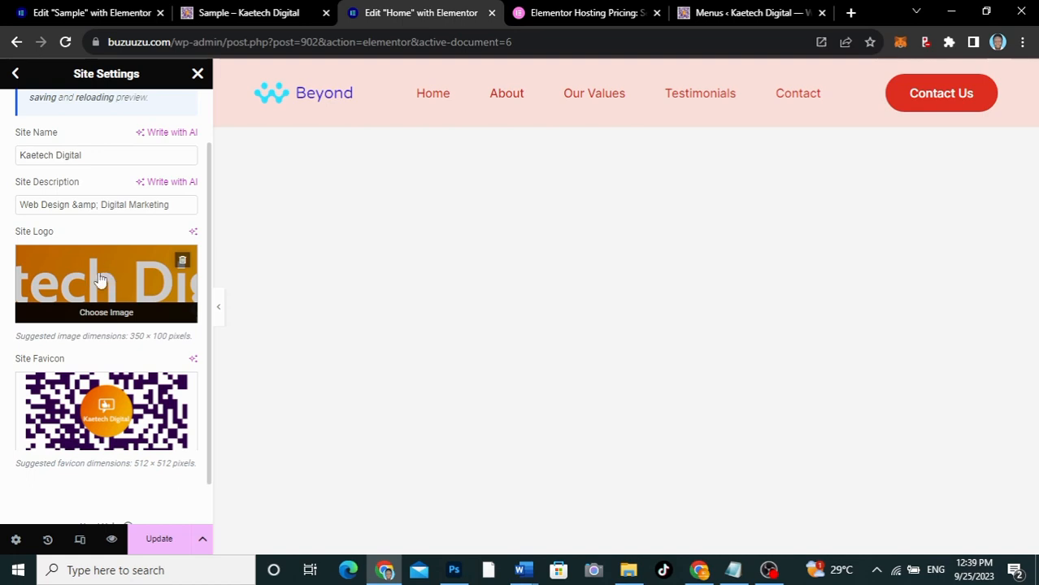
Review the site identity settings, close the site settings and save the logo change
{"action": "scroll", "coordinate": [99, 278], "scroll_direction": "up", "scroll_amount": 1}
{"action": "scroll", "coordinate": [99, 279], "scroll_direction": "down", "scroll_amount": 2}
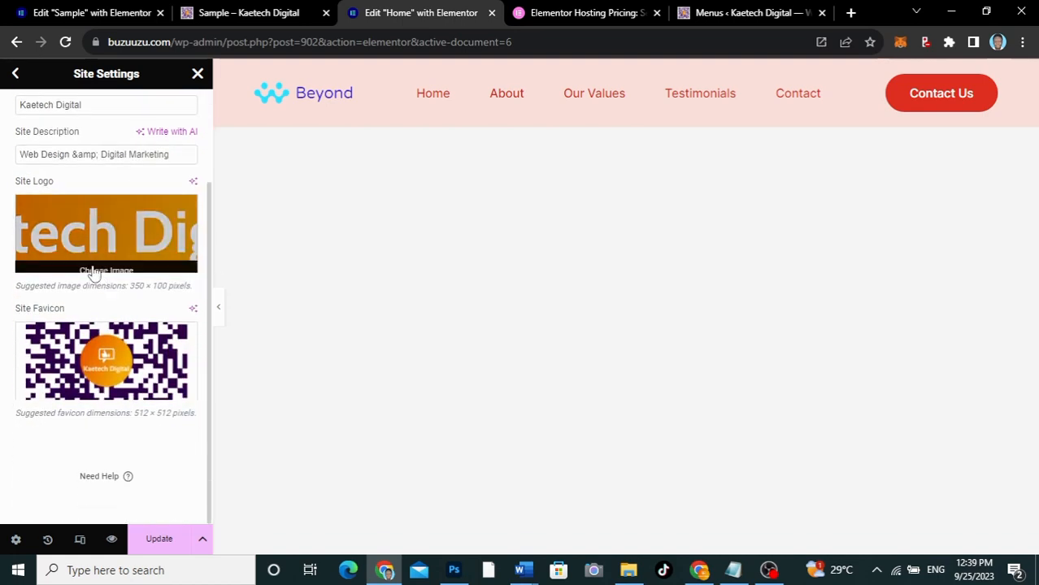
{"action": "scroll", "coordinate": [88, 177], "scroll_direction": "up", "scroll_amount": 2}
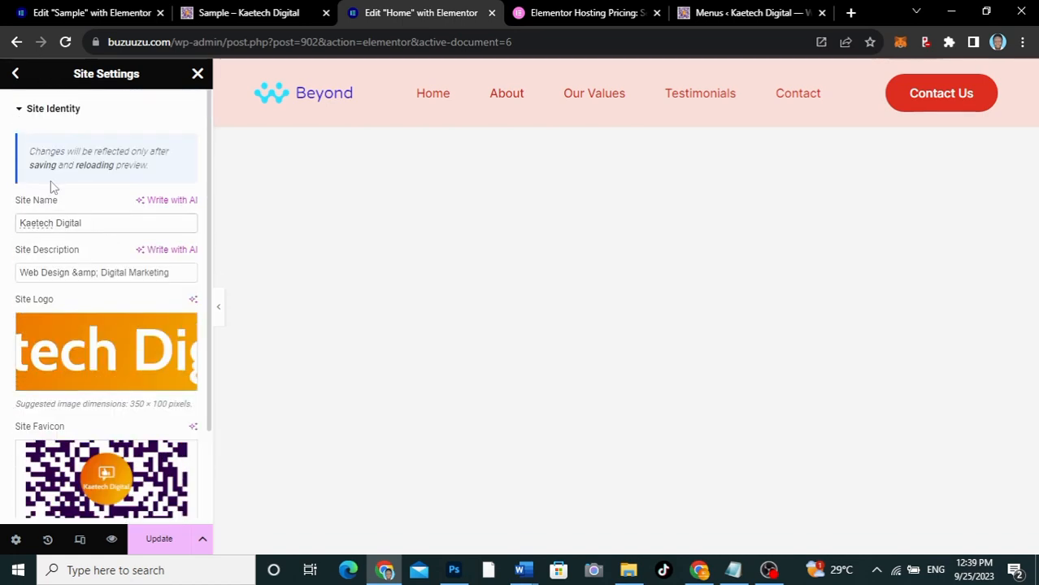
{"action": "mouse_move", "coordinate": [86, 385]}
{"action": "left_click", "coordinate": [16, 73]}
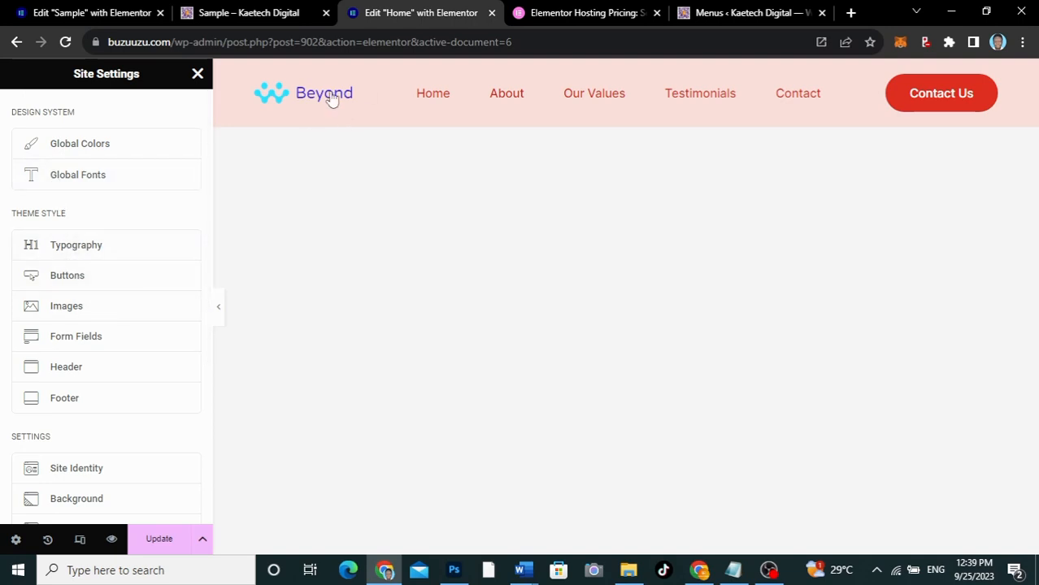
{"action": "left_click", "coordinate": [198, 74]}
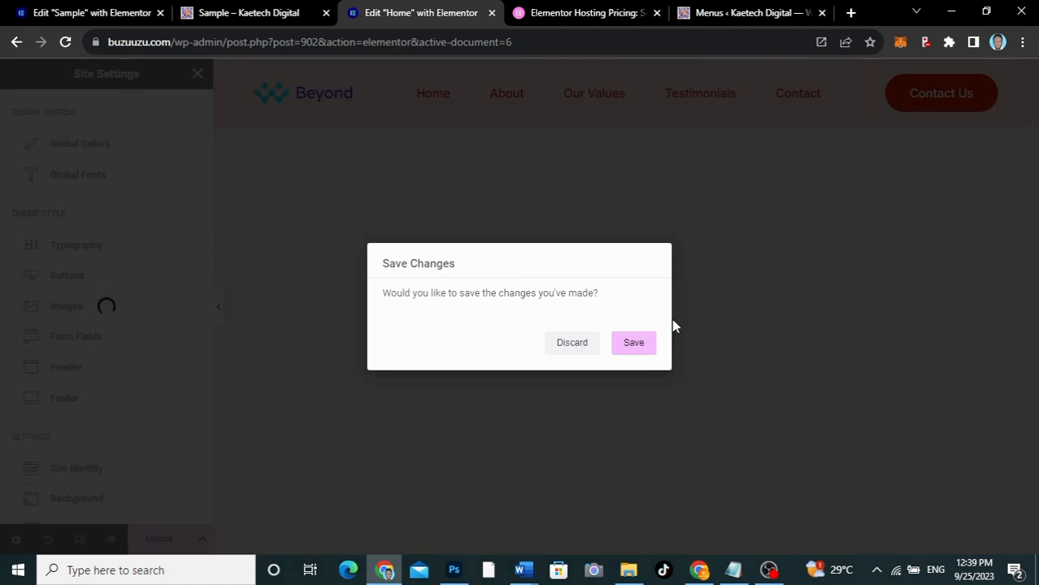
{"action": "left_click", "coordinate": [642, 347]}
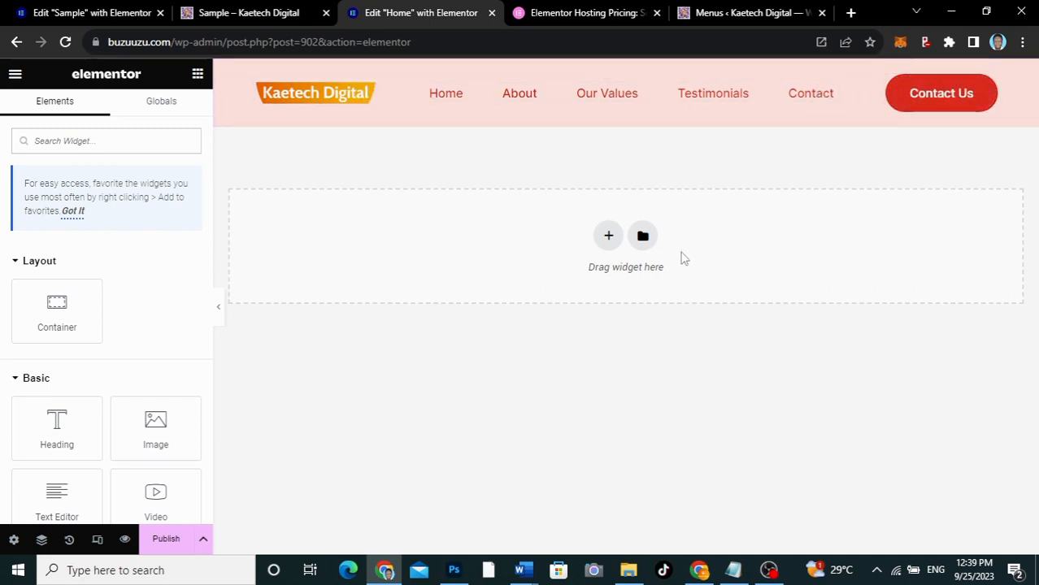
Insert the Hero library block "360° digital marketing agency that gets results" with centred text above the cube image, below the header
{"action": "left_click", "coordinate": [643, 237]}
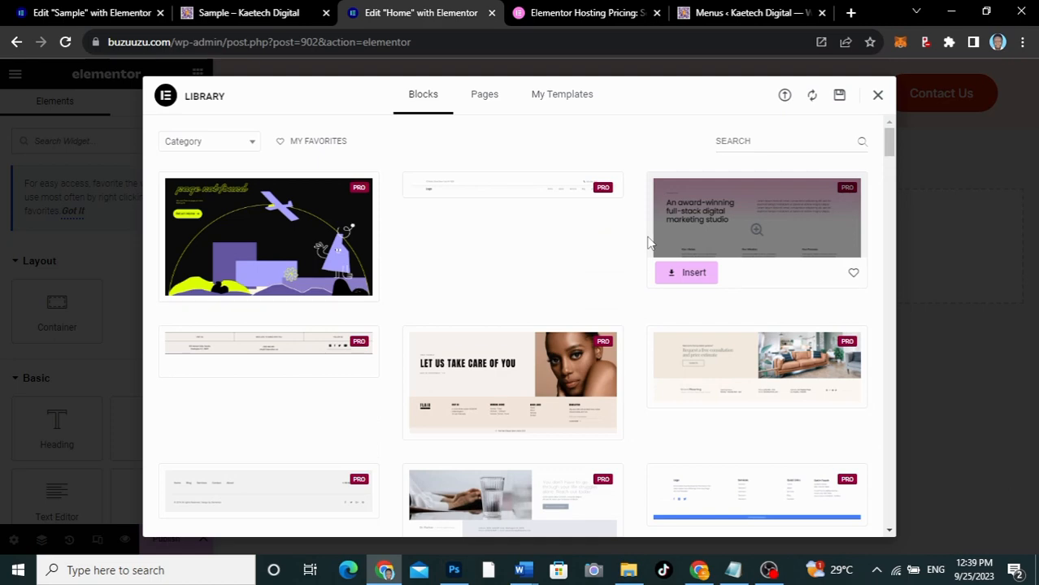
{"action": "left_click", "coordinate": [231, 142]}
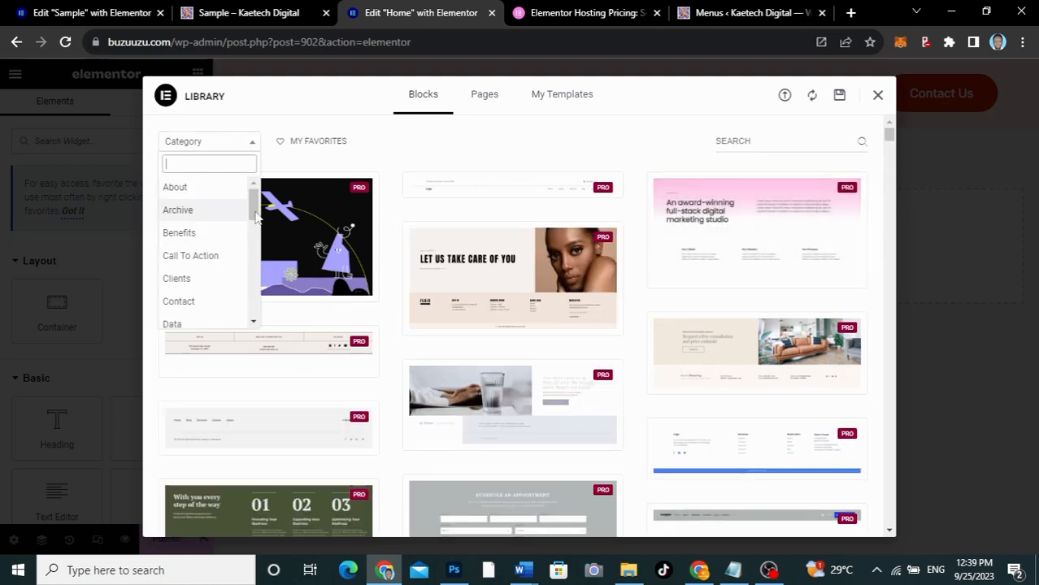
{"action": "left_click_drag", "start_coordinate": [254, 210], "coordinate": [253, 253]}
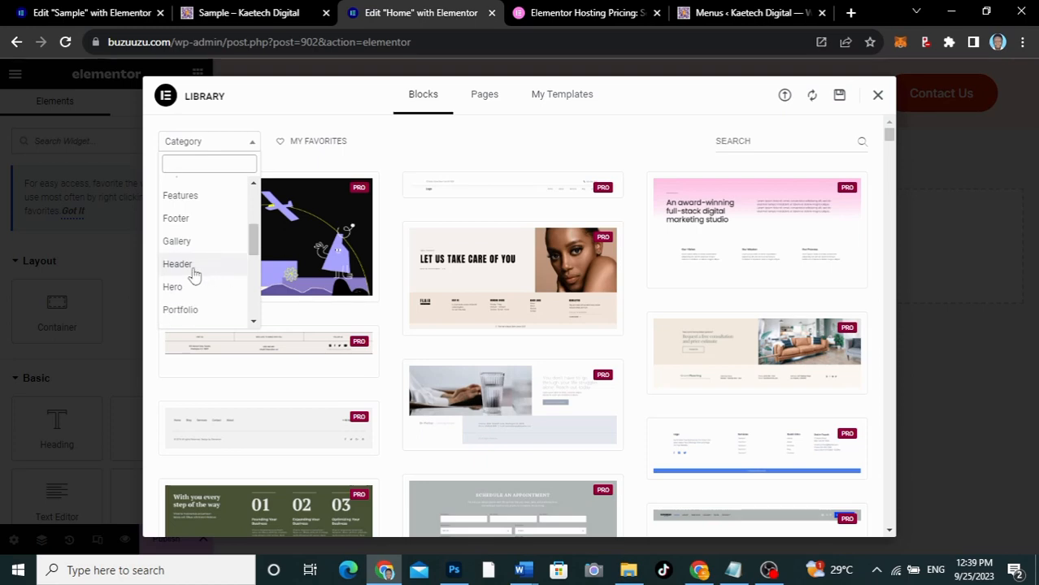
{"action": "left_click", "coordinate": [172, 287]}
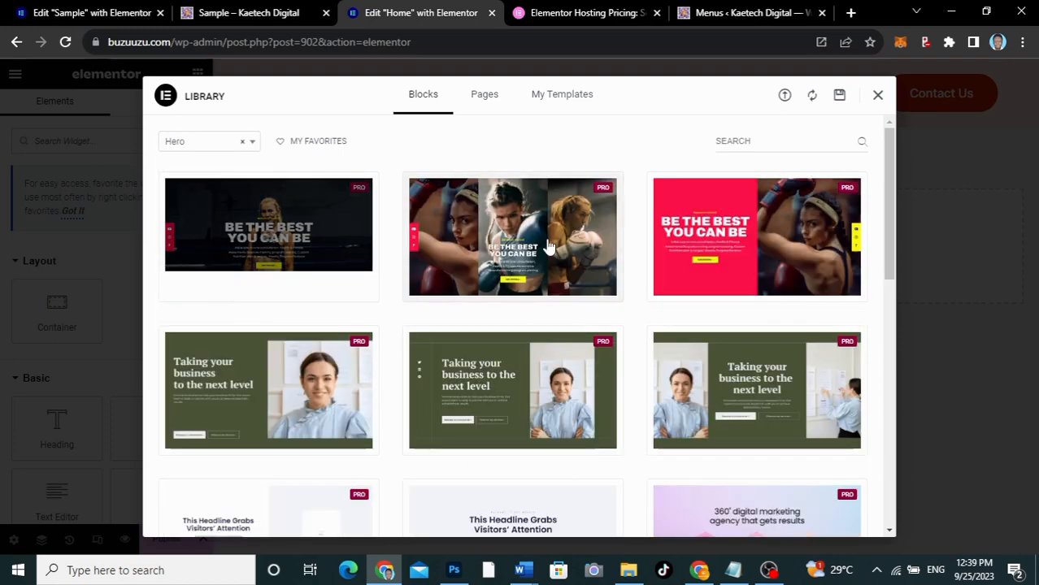
{"action": "left_click_drag", "start_coordinate": [888, 213], "coordinate": [718, 342]}
{"action": "mouse_move", "coordinate": [270, 313]}
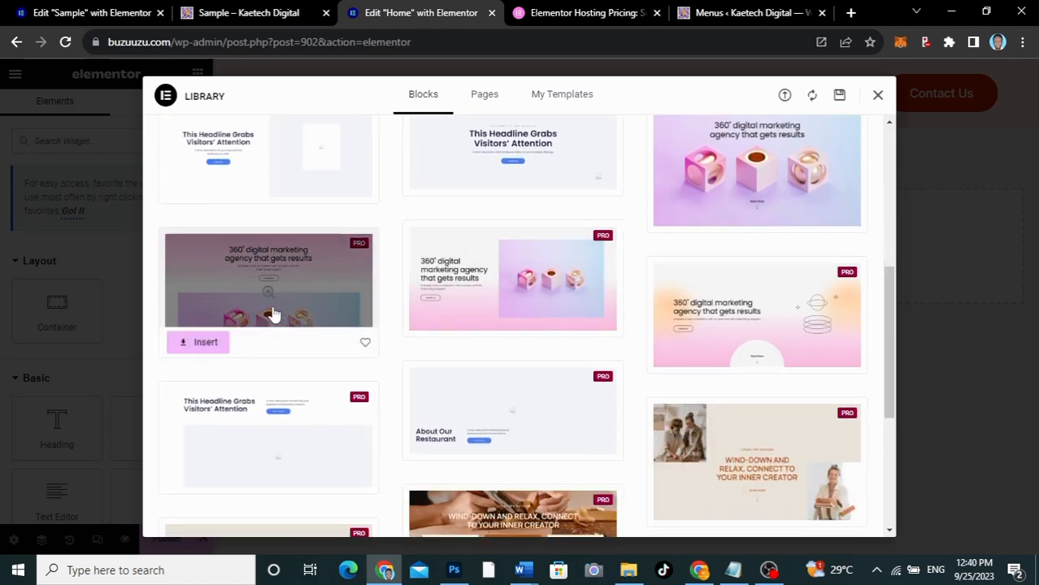
{"action": "left_click", "coordinate": [204, 347]}
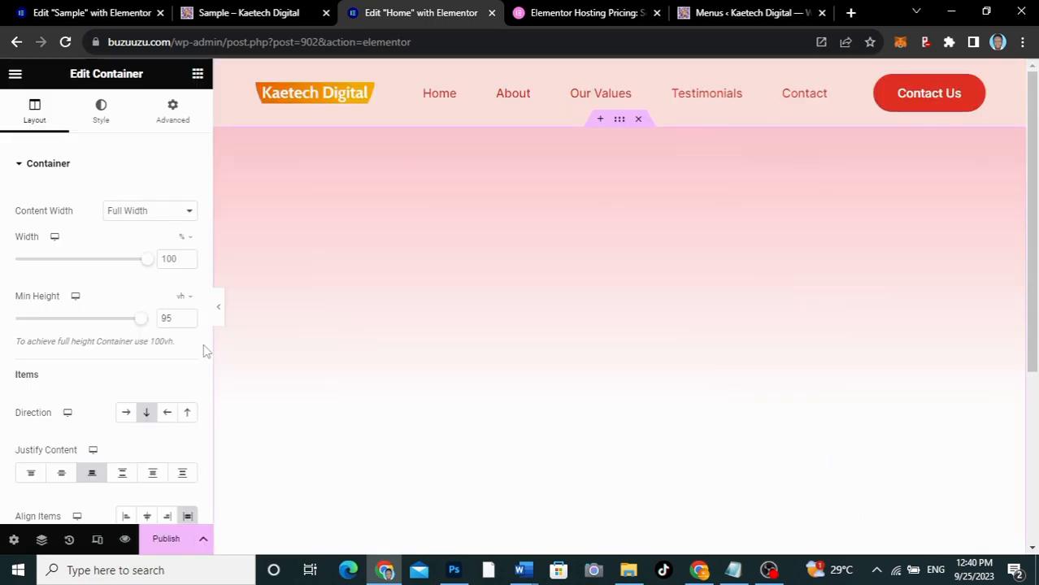
{"action": "scroll", "coordinate": [1034, 325], "scroll_direction": "down", "scroll_amount": 2}
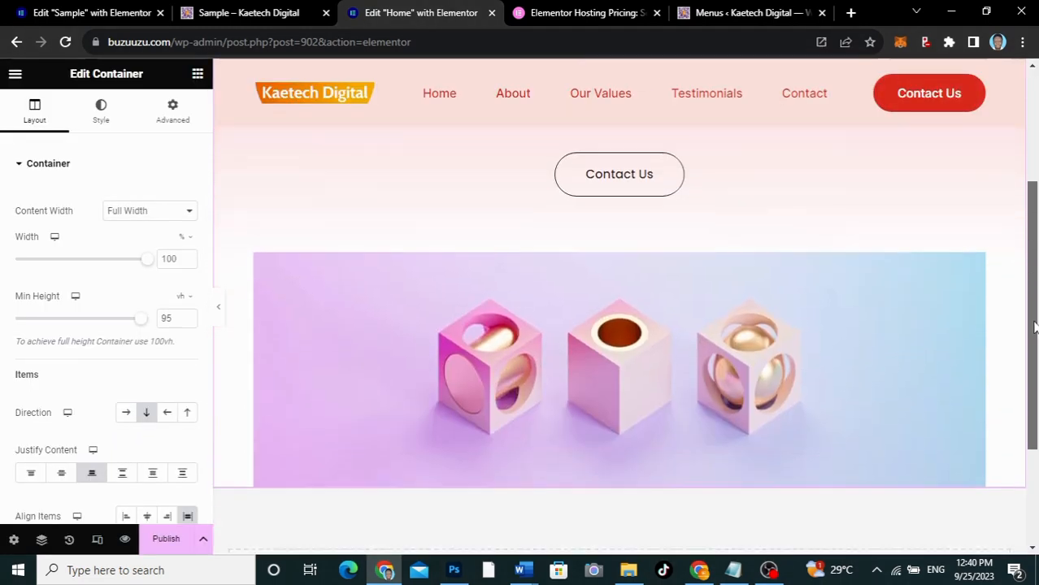
{"action": "scroll", "coordinate": [1034, 325], "scroll_direction": "up", "scroll_amount": 3}
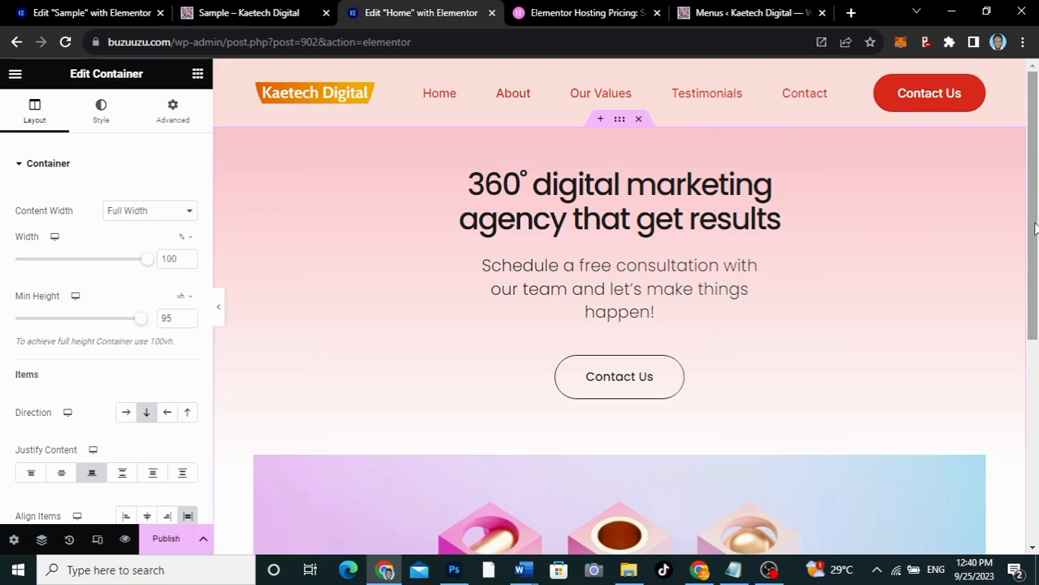
Check the Sample page's About section and insert the matching "An award-winning full-stack digital marketing studio" block from the About category below the hero
{"action": "left_click_drag", "start_coordinate": [1034, 229], "coordinate": [1020, 431]}
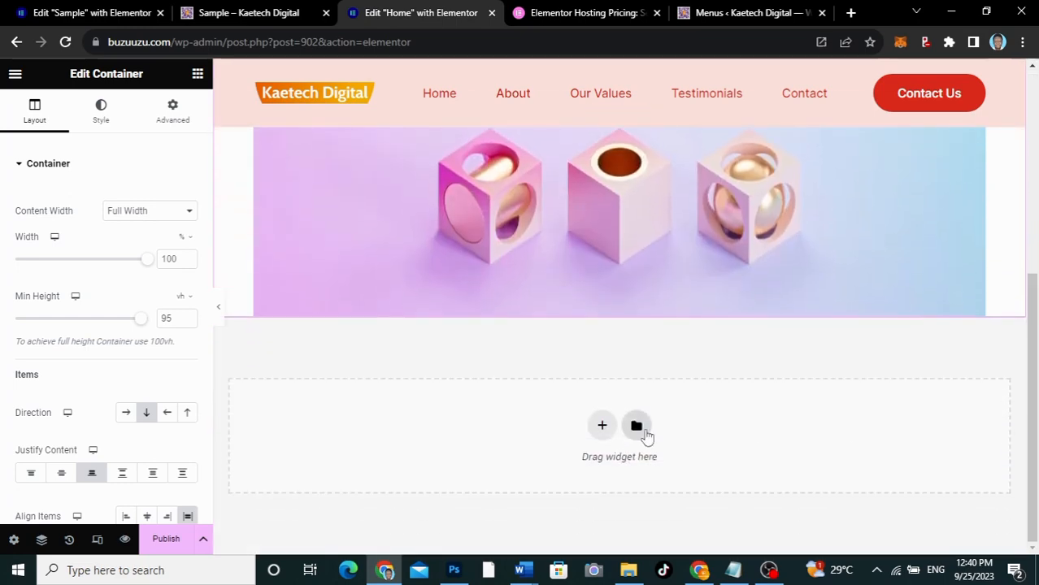
{"action": "left_click", "coordinate": [636, 426]}
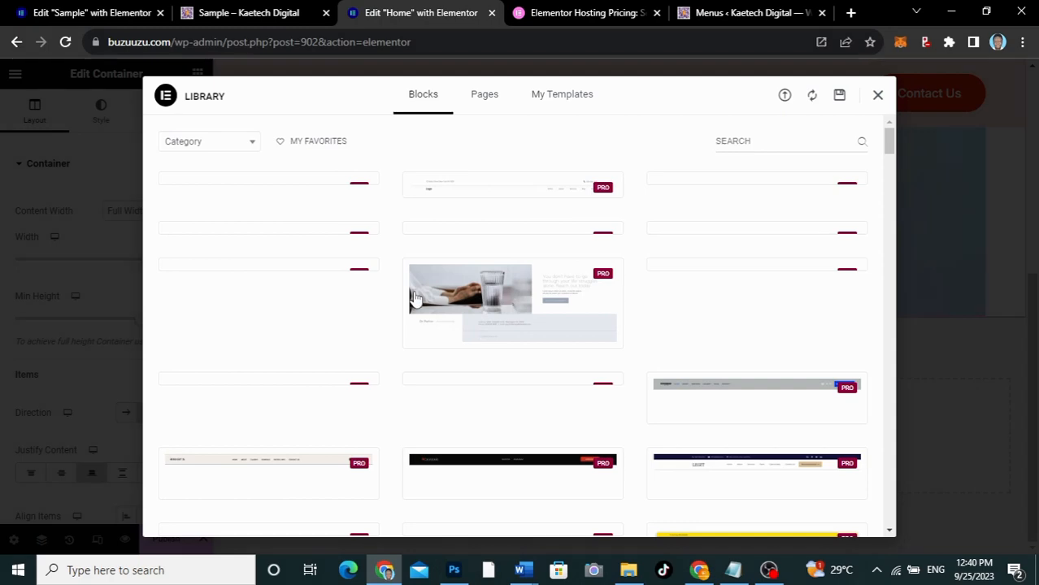
{"action": "left_click", "coordinate": [245, 14]}
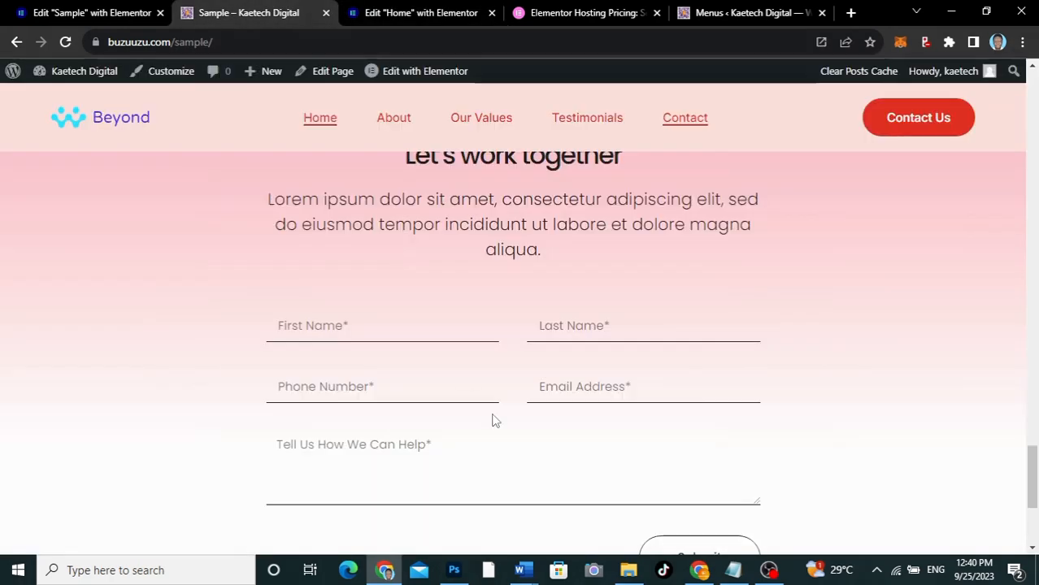
{"action": "left_click", "coordinate": [396, 119]}
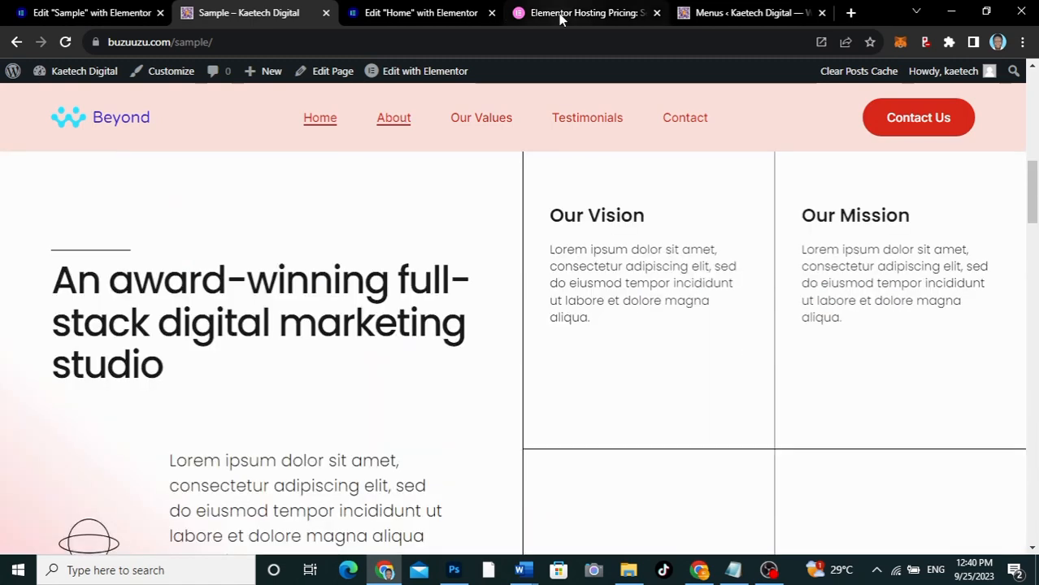
{"action": "left_click", "coordinate": [429, 13]}
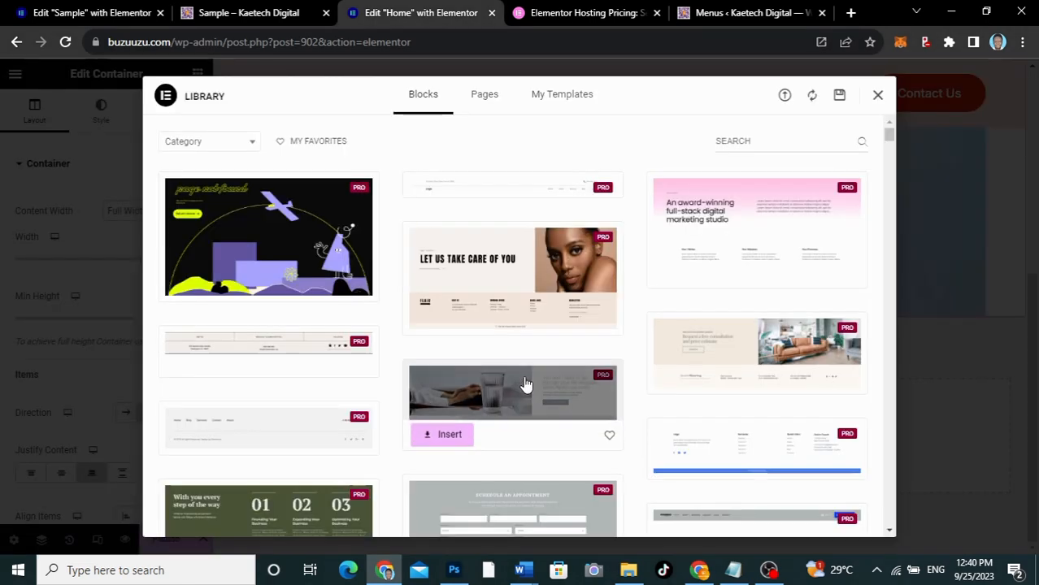
{"action": "left_click", "coordinate": [231, 151]}
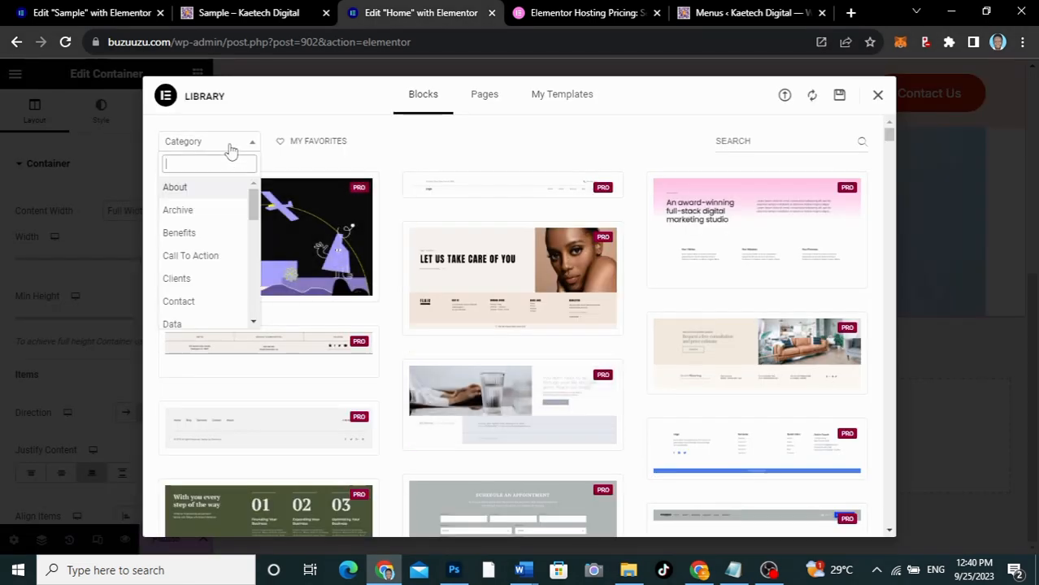
{"action": "left_click", "coordinate": [175, 187]}
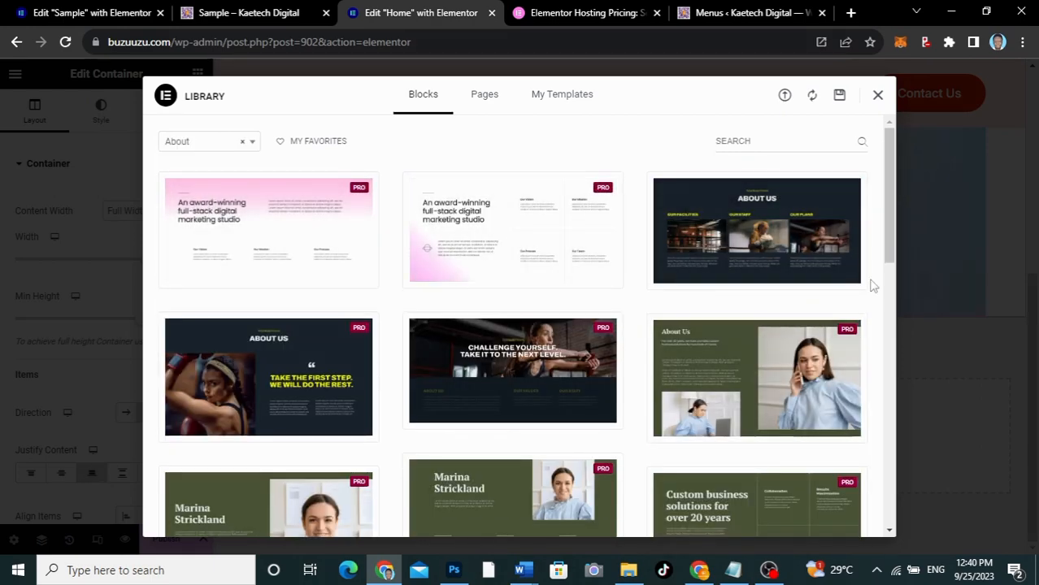
{"action": "left_click_drag", "start_coordinate": [886, 249], "coordinate": [812, 218]}
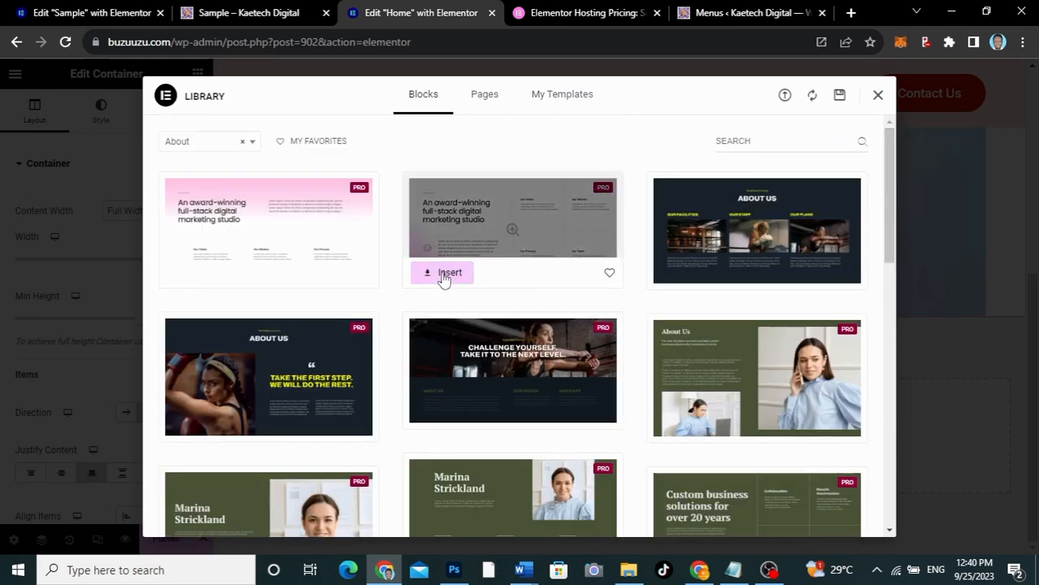
{"action": "left_click", "coordinate": [443, 277]}
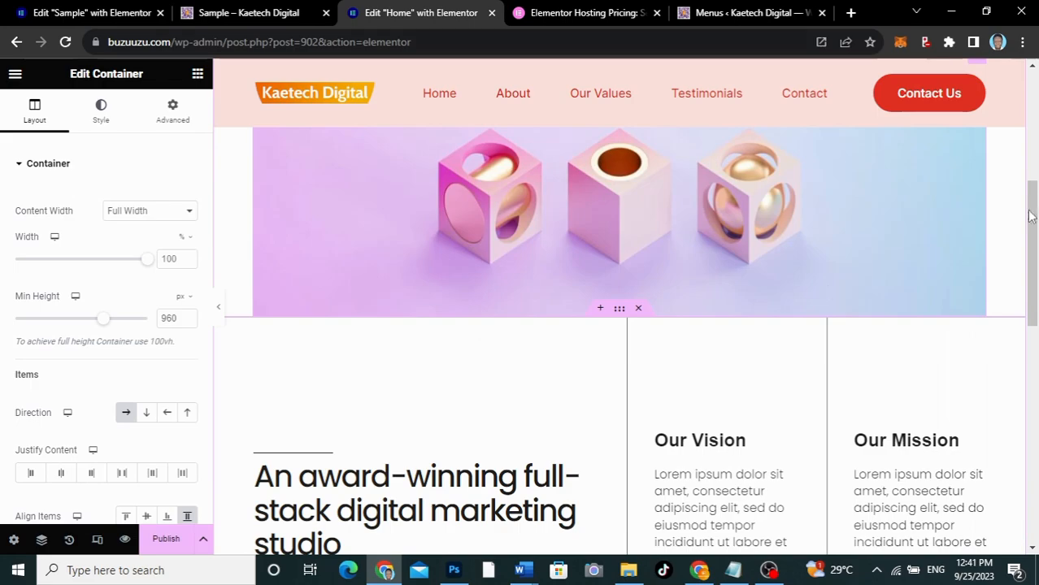
View the Our Values section on the Sample page as a reference and return to the Home page's editor
{"action": "left_click_drag", "start_coordinate": [1030, 217], "coordinate": [1026, 433]}
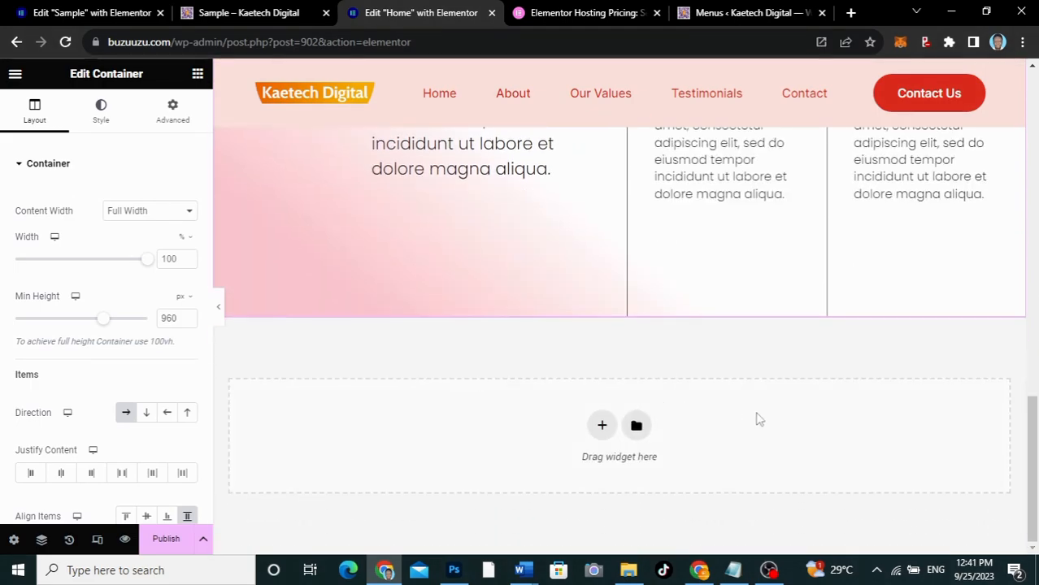
{"action": "left_click", "coordinate": [225, 12]}
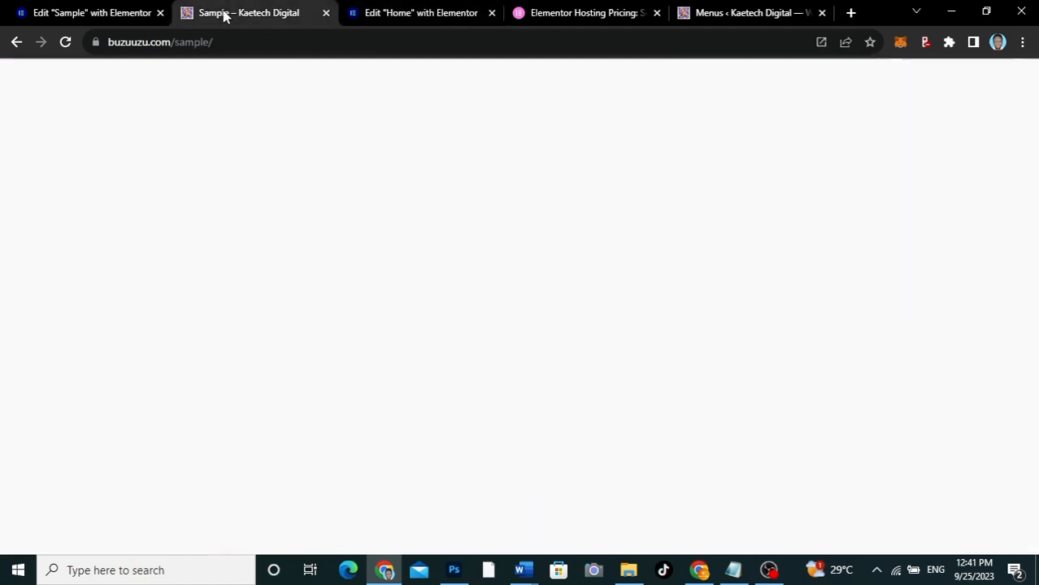
{"action": "left_click", "coordinate": [491, 122]}
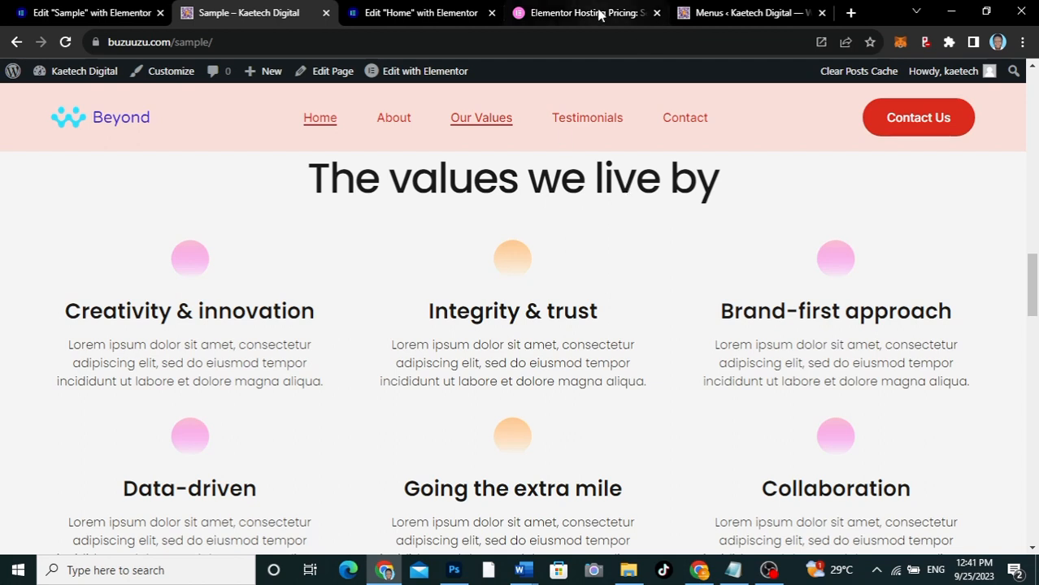
{"action": "left_click", "coordinate": [433, 17]}
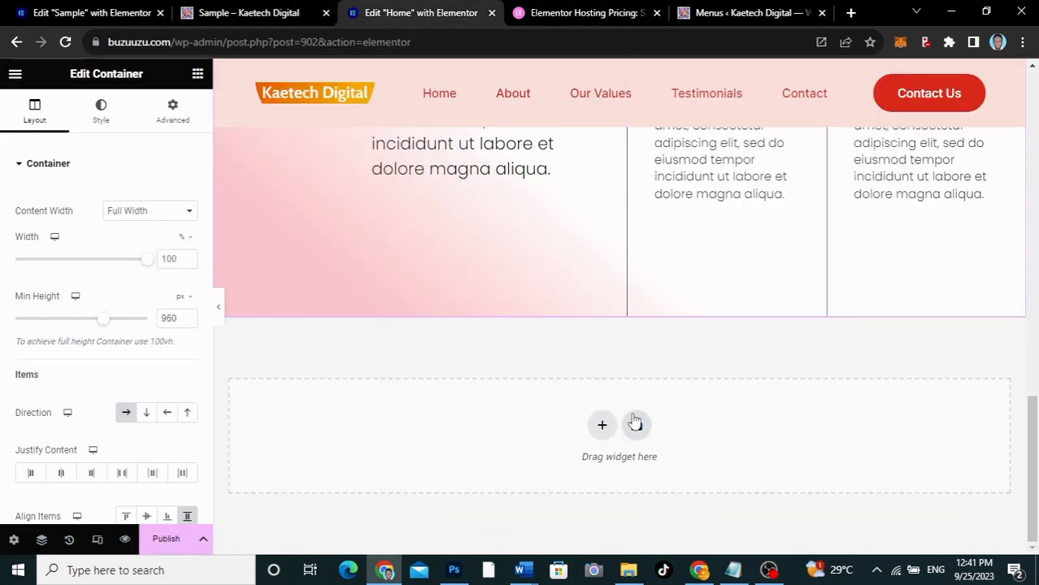
Open the block library below the About section and browse all blocks for a "The values we live by" design
{"action": "left_click", "coordinate": [637, 429]}
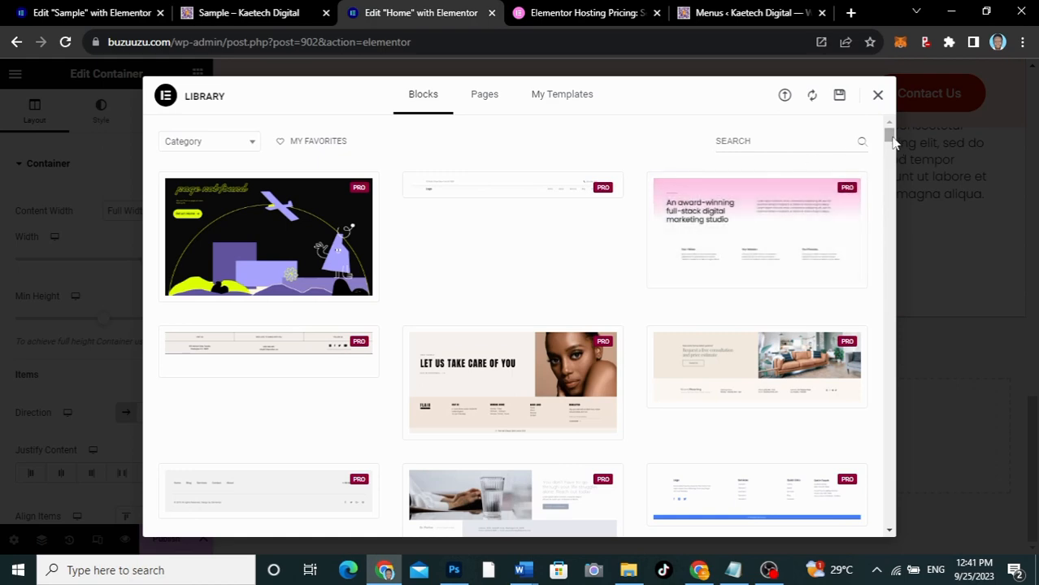
{"action": "scroll", "coordinate": [889, 142], "scroll_direction": "down", "scroll_amount": 15}
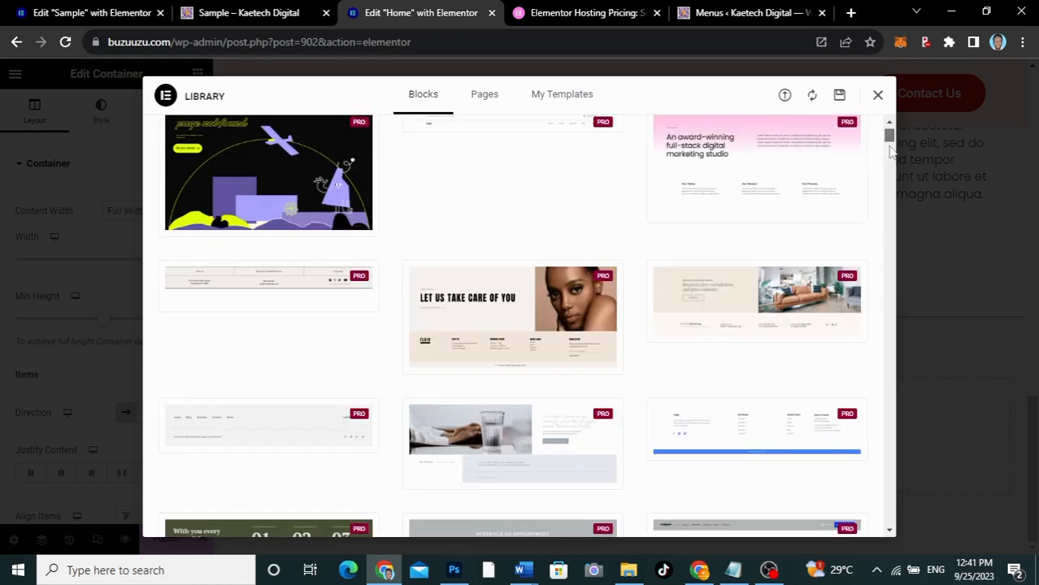
{"action": "scroll", "coordinate": [891, 178], "scroll_direction": "down", "scroll_amount": 5}
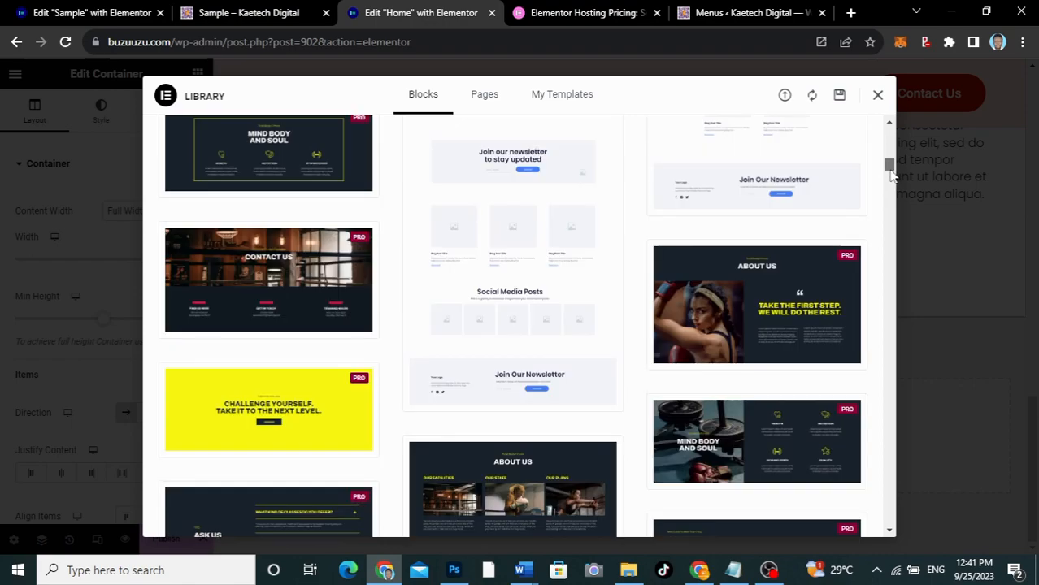
{"action": "left_click_drag", "start_coordinate": [891, 168], "coordinate": [889, 359]}
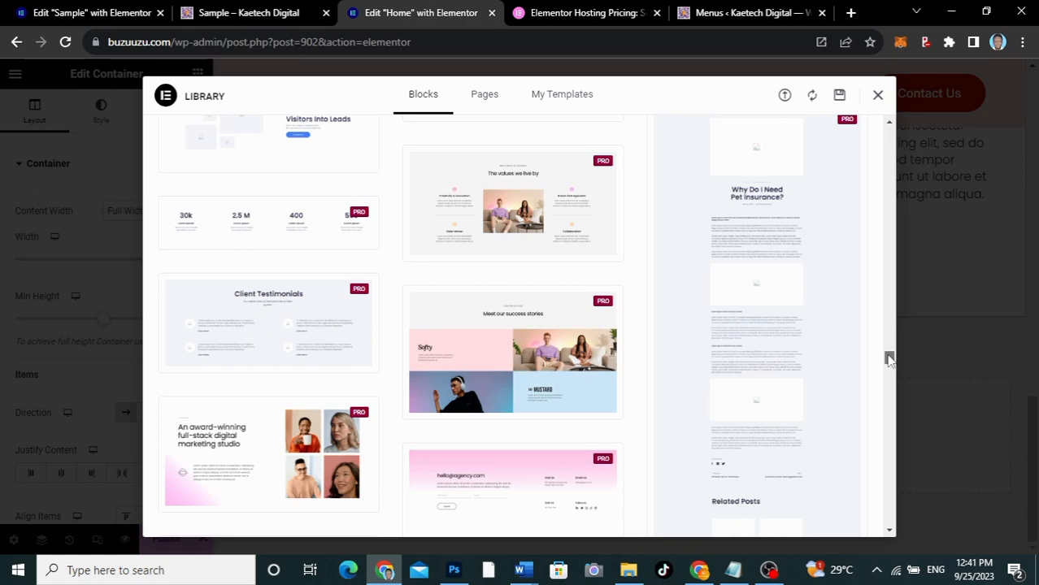
{"action": "mouse_move", "coordinate": [561, 250]}
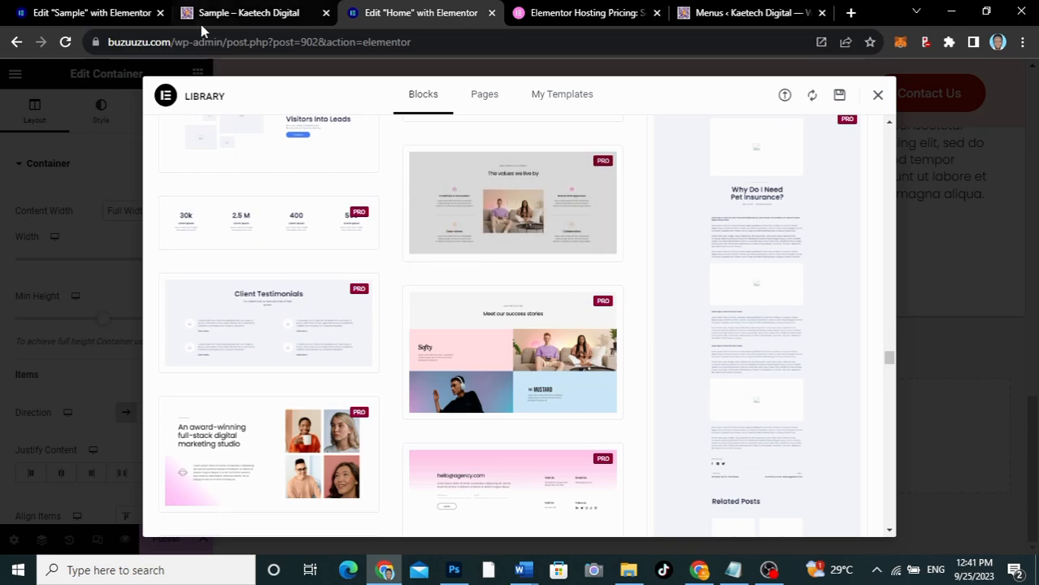
Compare the library's values block with the Sample page's "The values we live by" layout and return to the library
{"action": "left_click", "coordinate": [229, 13]}
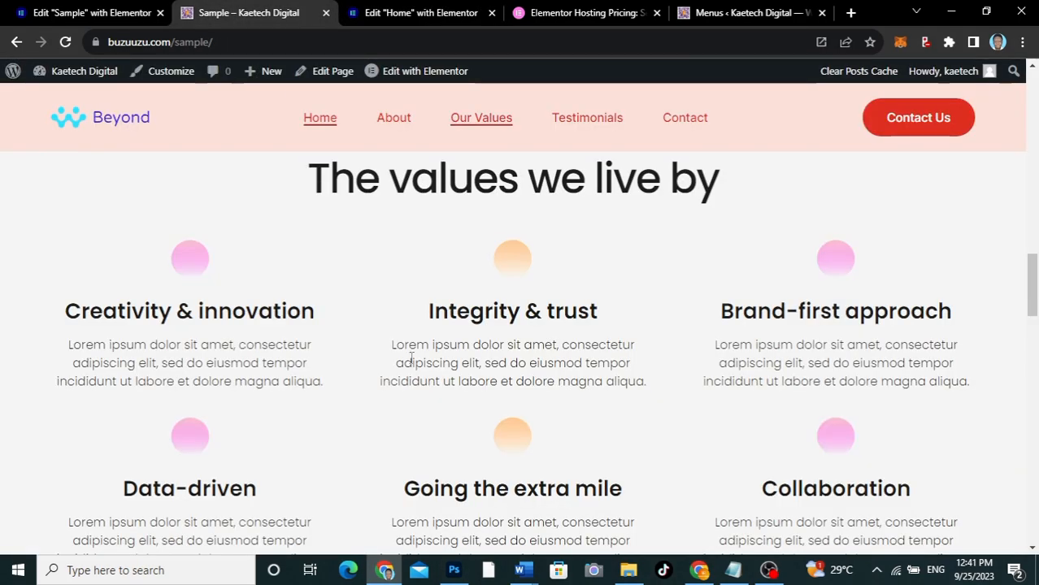
{"action": "scroll", "coordinate": [411, 358], "scroll_direction": "down", "scroll_amount": 3}
{"action": "scroll", "coordinate": [452, 252], "scroll_direction": "up", "scroll_amount": 2}
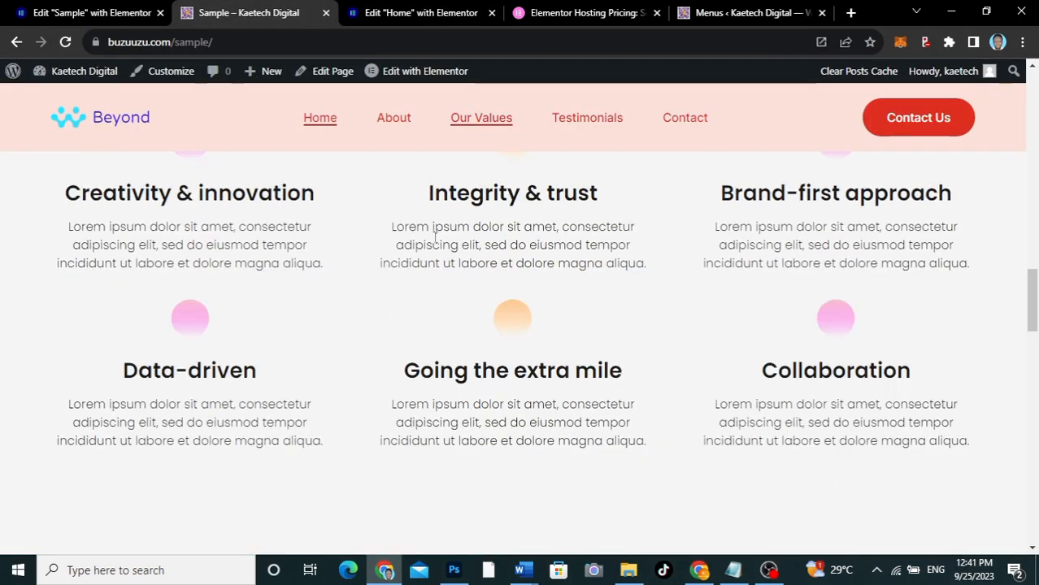
{"action": "left_click", "coordinate": [568, 12]}
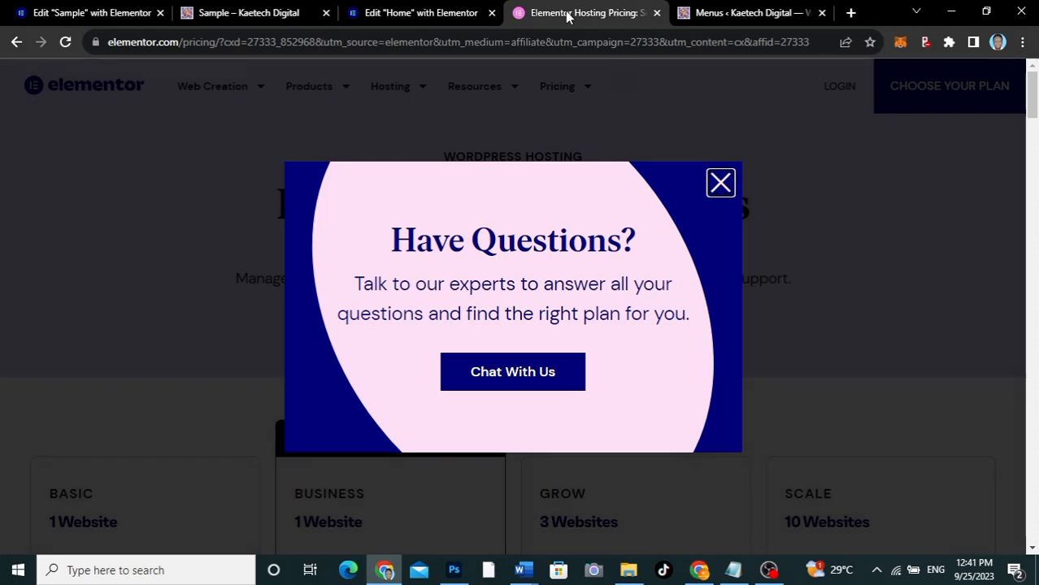
{"action": "left_click", "coordinate": [392, 14]}
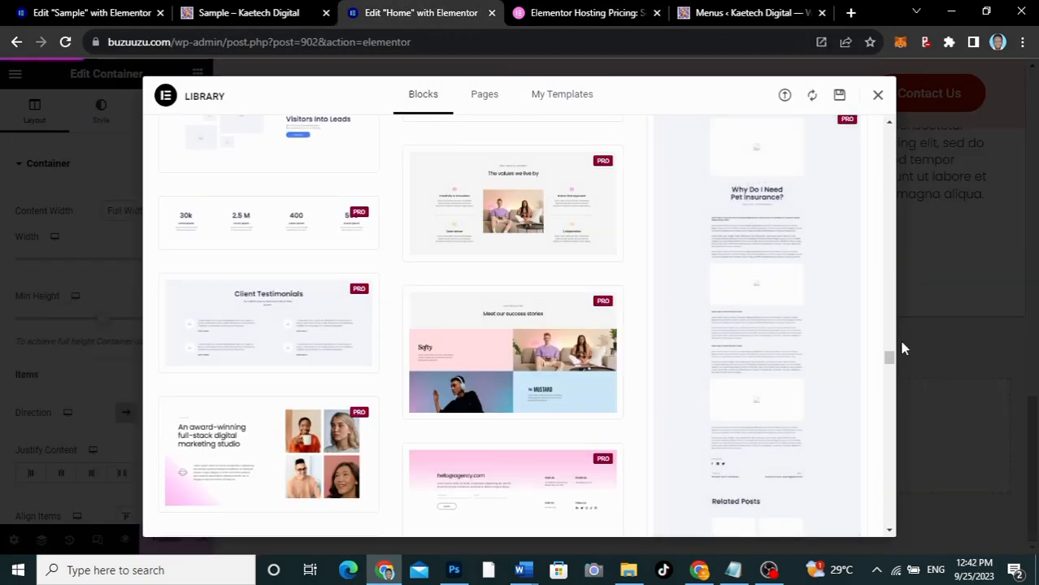
Insert the "The values we live by" block with six centred values in two rows below the About section
{"action": "left_click_drag", "start_coordinate": [890, 363], "coordinate": [248, 325]}
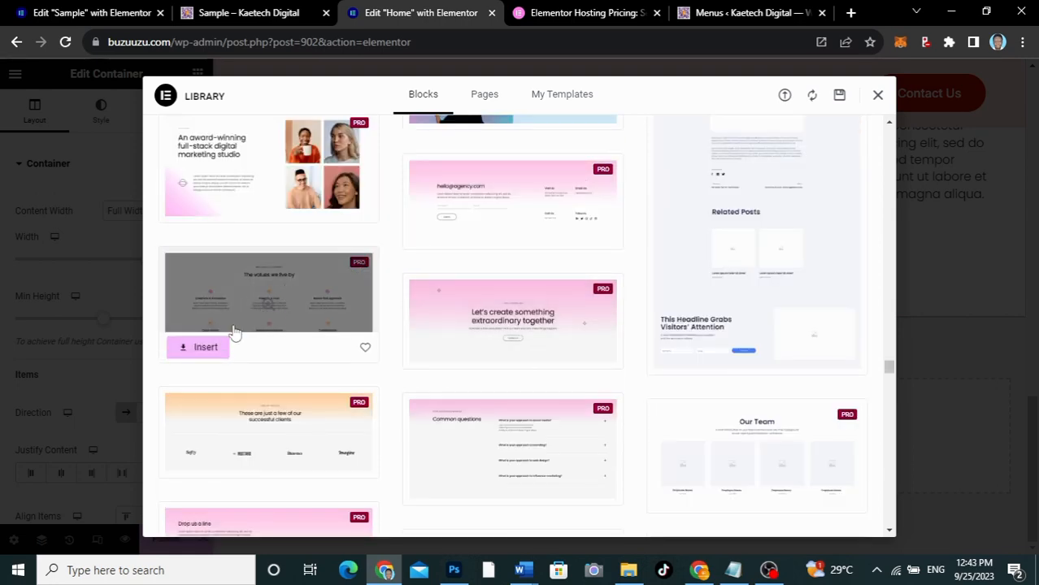
{"action": "left_click", "coordinate": [206, 350]}
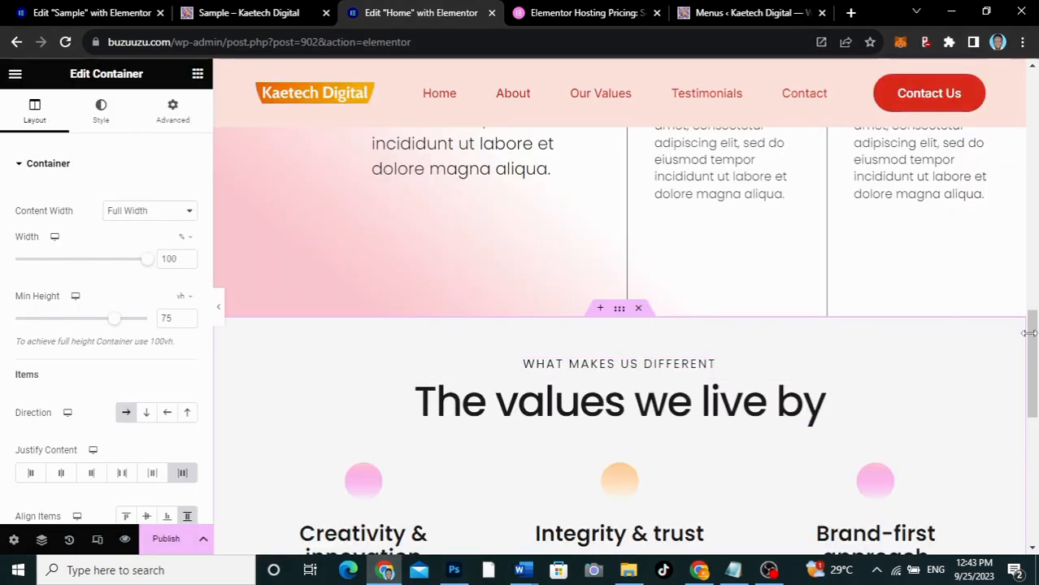
{"action": "left_click_drag", "start_coordinate": [1032, 378], "coordinate": [1034, 476]}
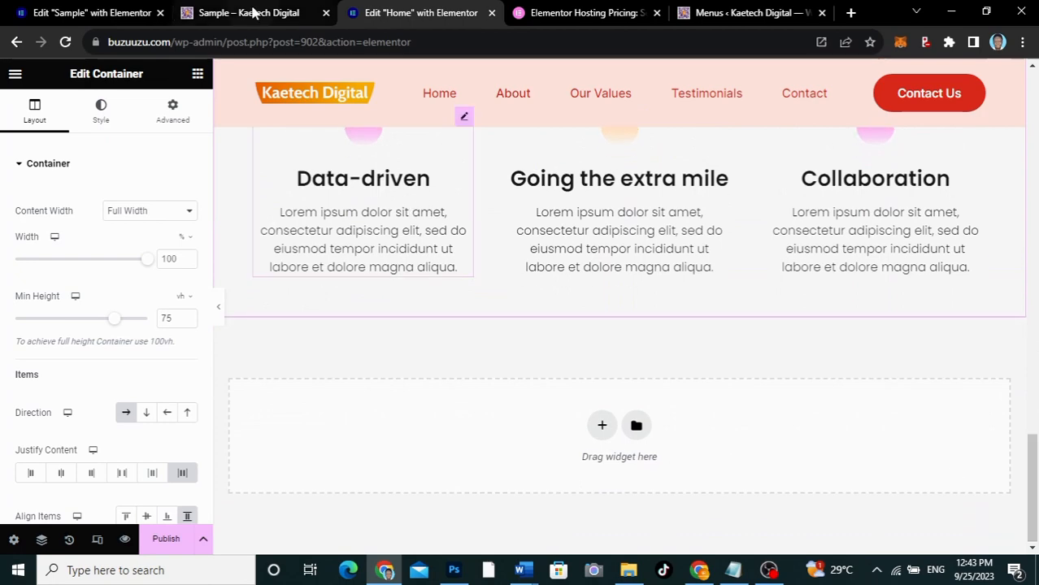
View the Testimonials section on the Sample page as a reference and return to the Home page's editor
{"action": "left_click", "coordinate": [254, 11]}
{"action": "left_click", "coordinate": [613, 119]}
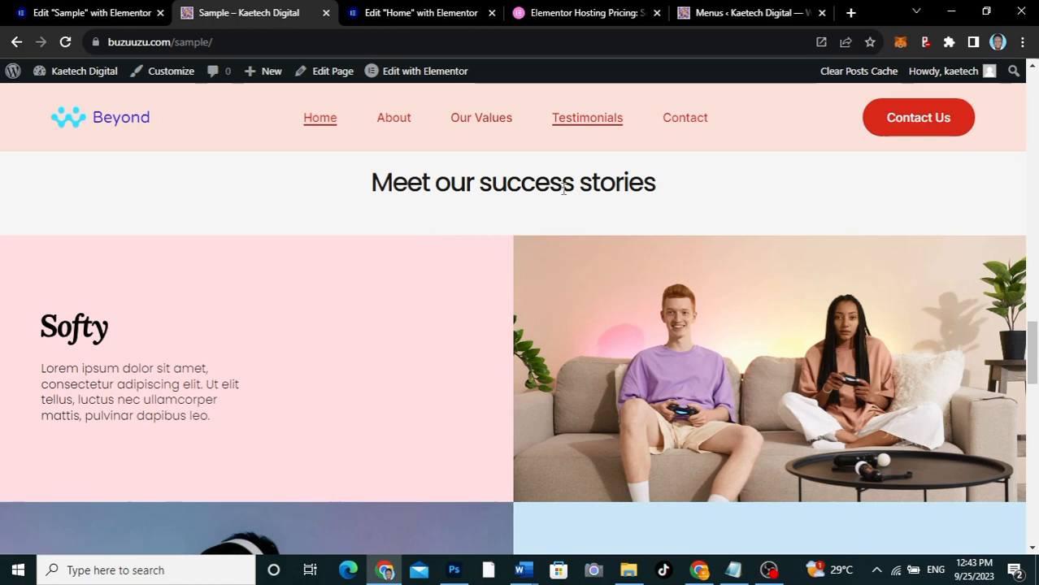
{"action": "left_click", "coordinate": [426, 12]}
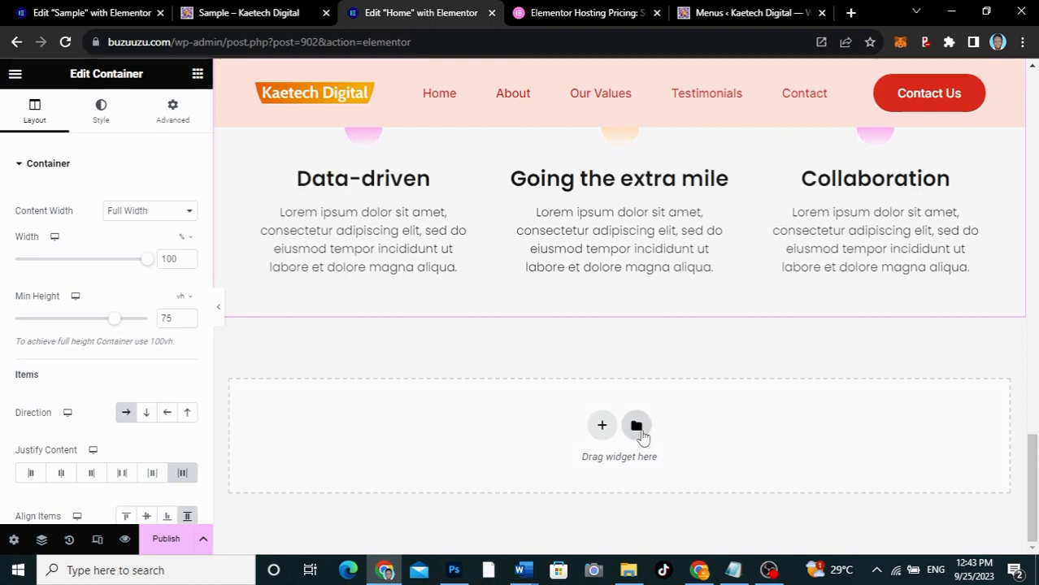
Open the block library below the values section and filter the blocks by the Testimonials category
{"action": "left_click", "coordinate": [636, 426]}
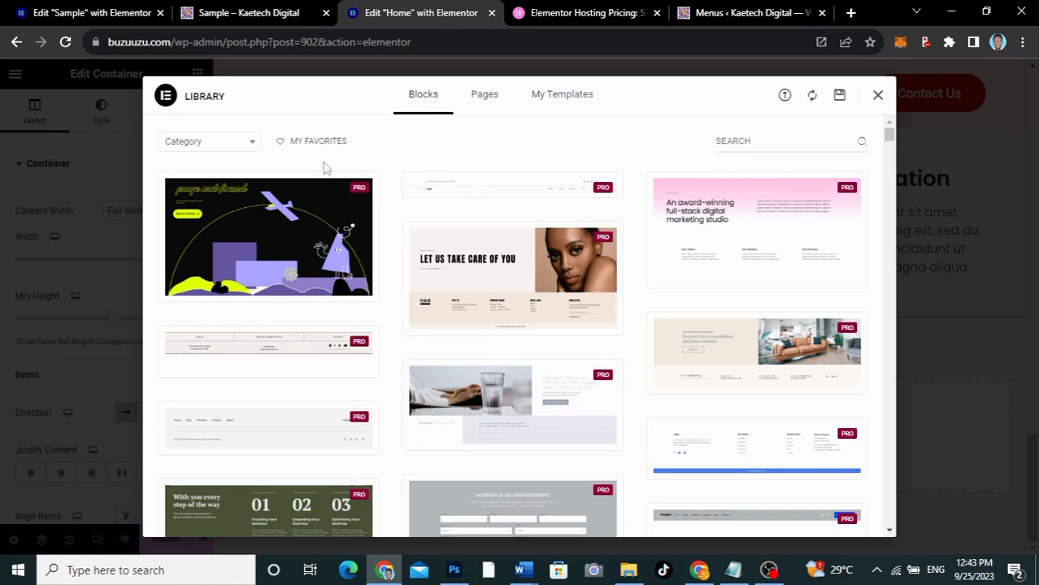
{"action": "left_click", "coordinate": [228, 144]}
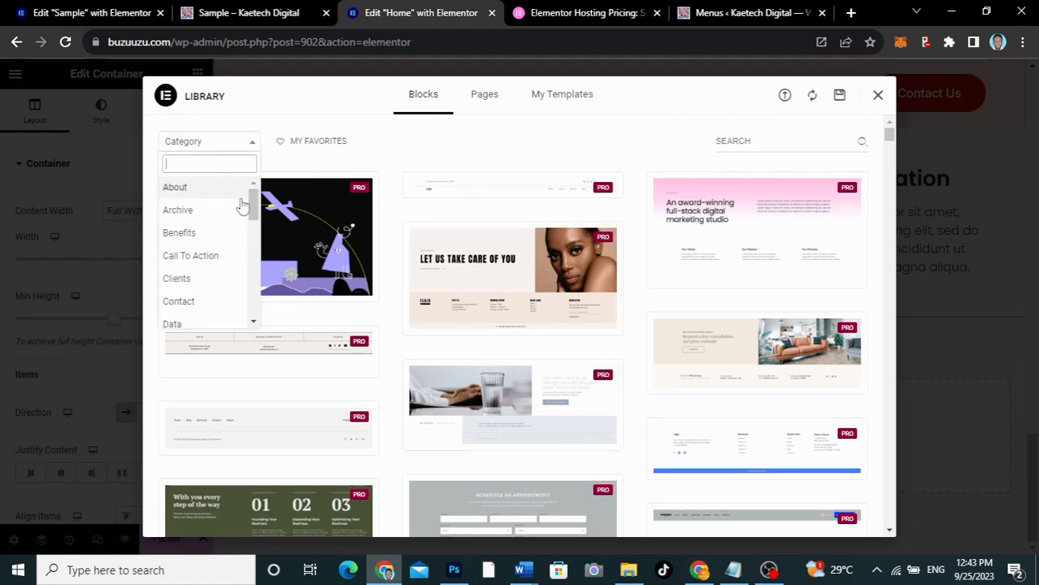
{"action": "left_click_drag", "start_coordinate": [253, 205], "coordinate": [250, 294]}
{"action": "left_click", "coordinate": [221, 301]}
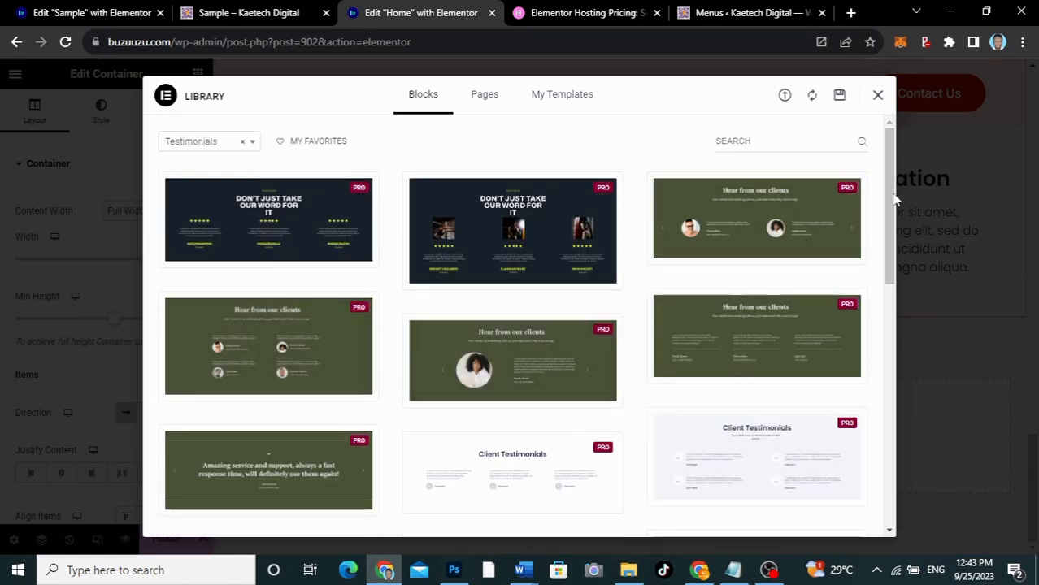
Compare the testimonial blocks and insert the "Don't just take our word for it, hear from our clients" design with three portraits
{"action": "left_click_drag", "start_coordinate": [890, 198], "coordinate": [886, 342]}
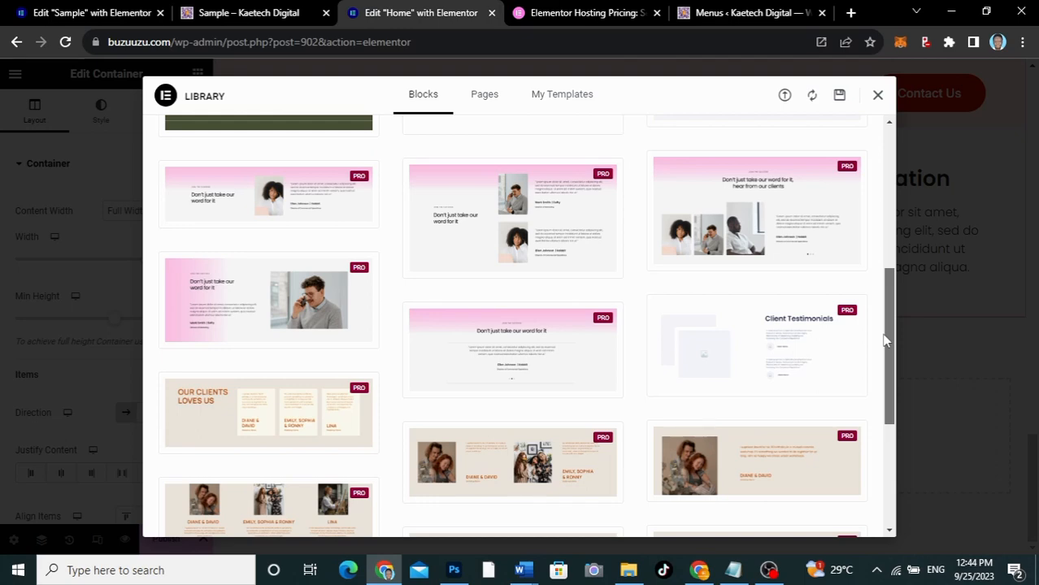
{"action": "mouse_move", "coordinate": [886, 341]}
{"action": "left_mouse_down"}
{"action": "mouse_move", "coordinate": [883, 375]}
{"action": "mouse_move", "coordinate": [883, 338]}
{"action": "left_mouse_up"}
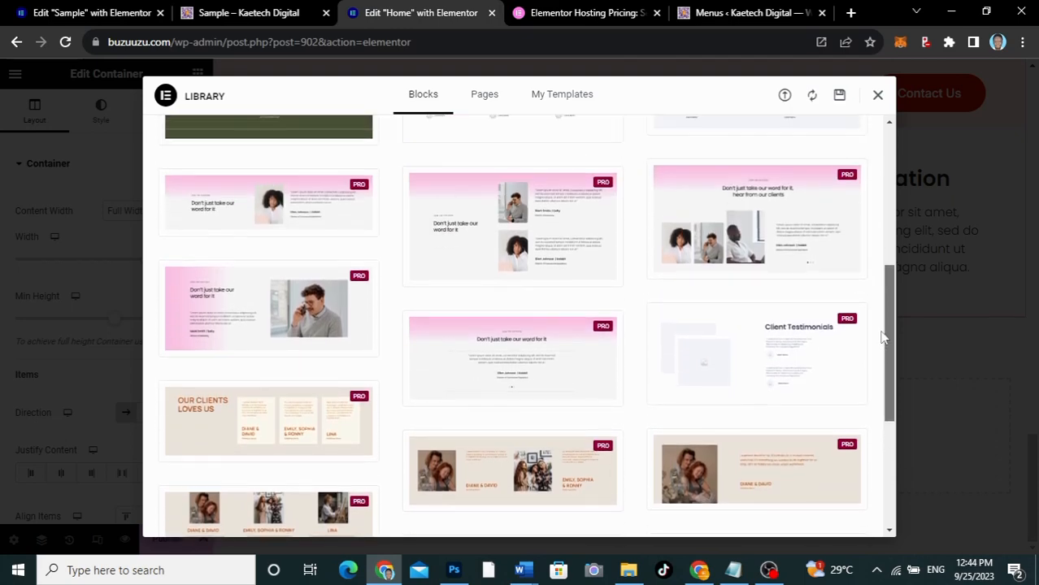
{"action": "mouse_move", "coordinate": [286, 209]}
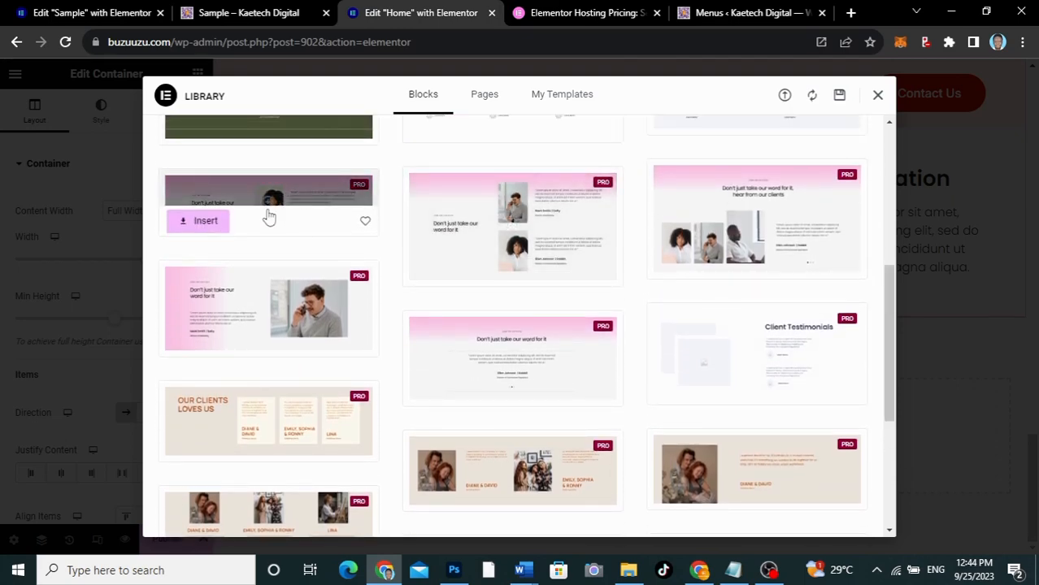
{"action": "mouse_move", "coordinate": [236, 325]}
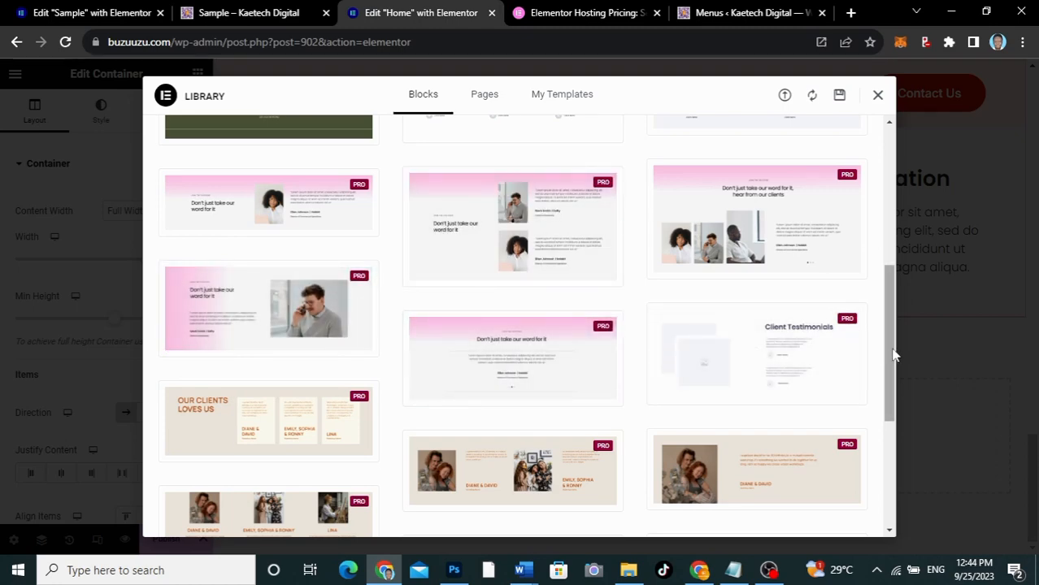
{"action": "left_click_drag", "start_coordinate": [892, 355], "coordinate": [891, 315]}
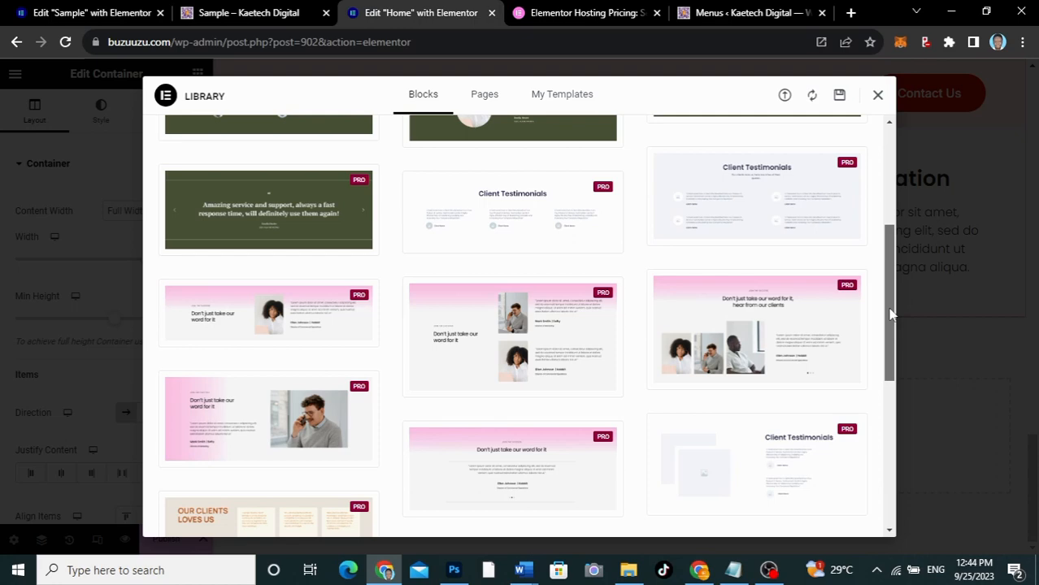
{"action": "mouse_move", "coordinate": [733, 345]}
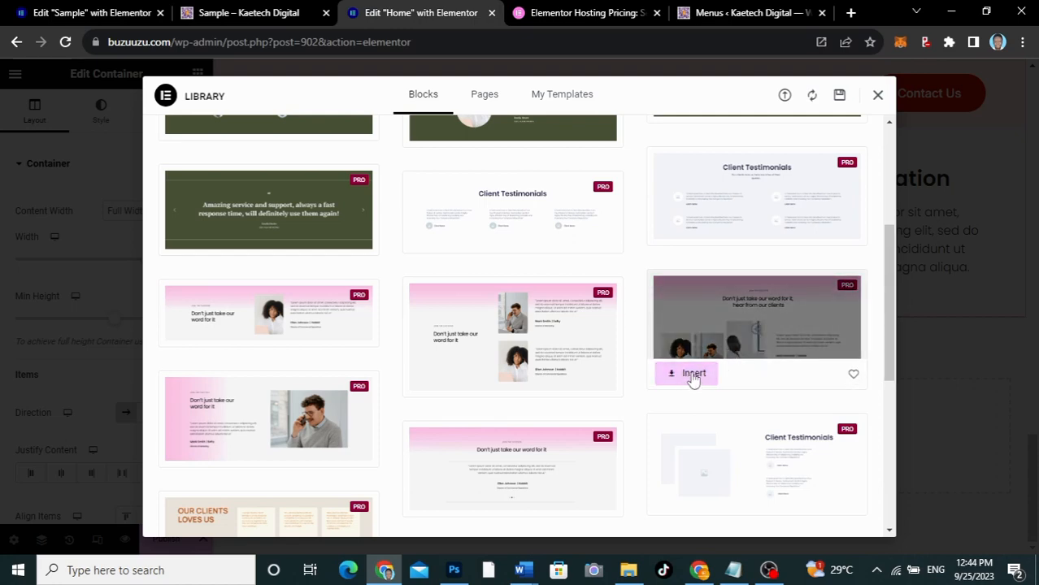
{"action": "left_click", "coordinate": [692, 374]}
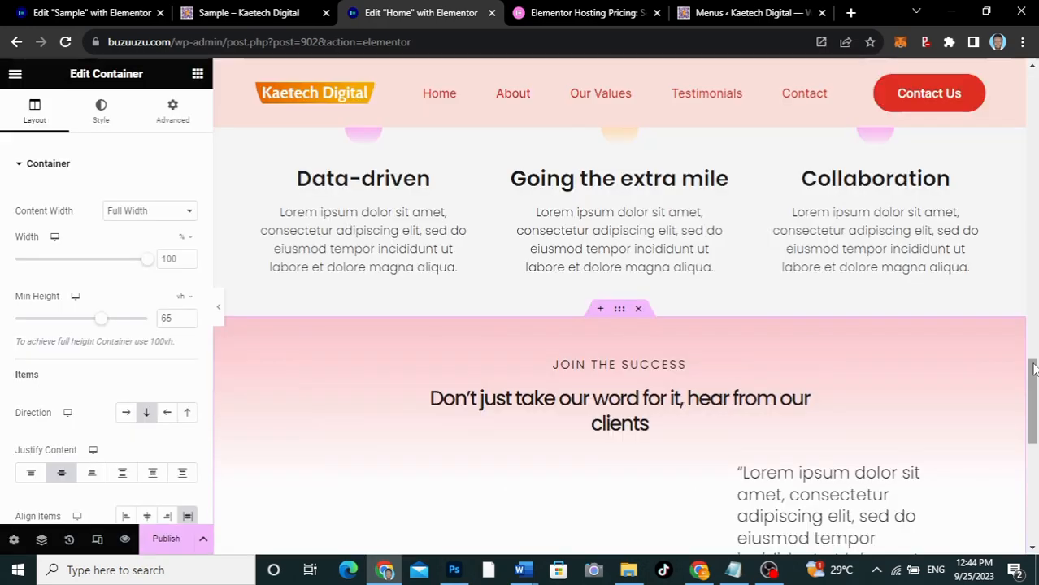
{"action": "left_click_drag", "start_coordinate": [1034, 382], "coordinate": [1033, 405]}
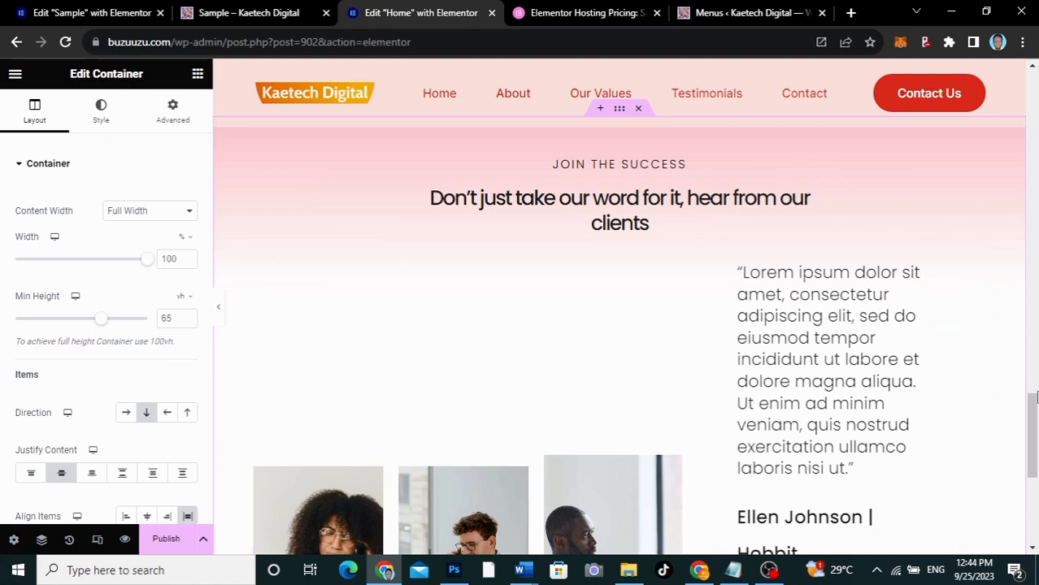
{"action": "left_click_drag", "start_coordinate": [1032, 435], "coordinate": [1031, 527]}
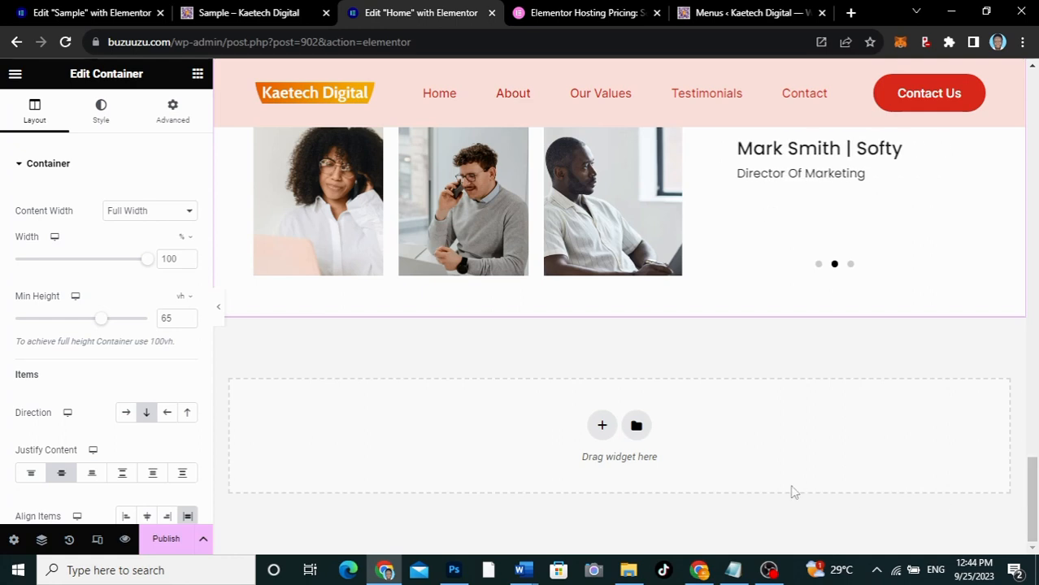
Insert the "Let's work together" block from the Contact category below the testimonials and publish the Home page
{"action": "left_click", "coordinate": [637, 427]}
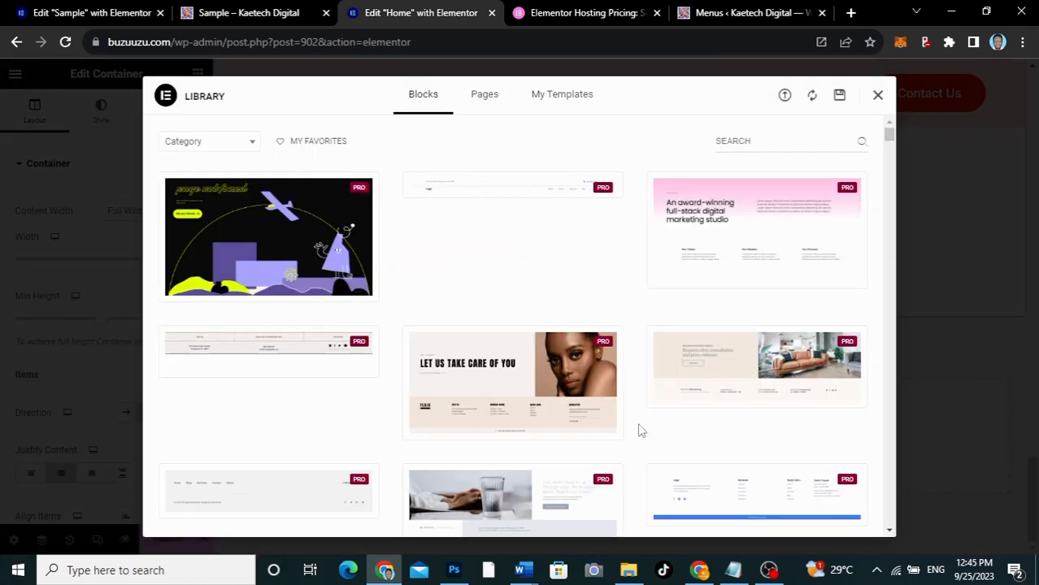
{"action": "left_click", "coordinate": [238, 145]}
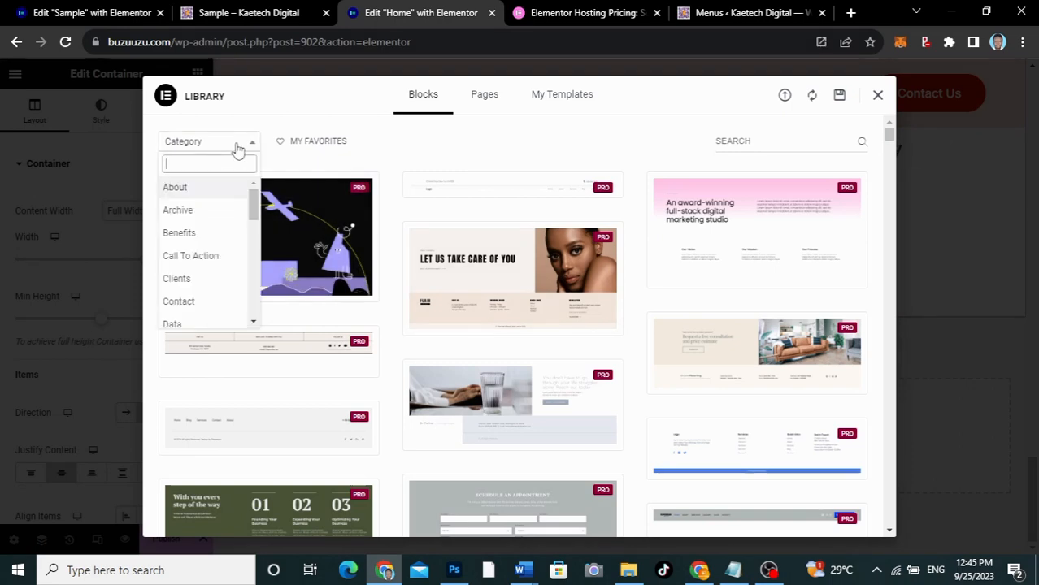
{"action": "left_click", "coordinate": [193, 302]}
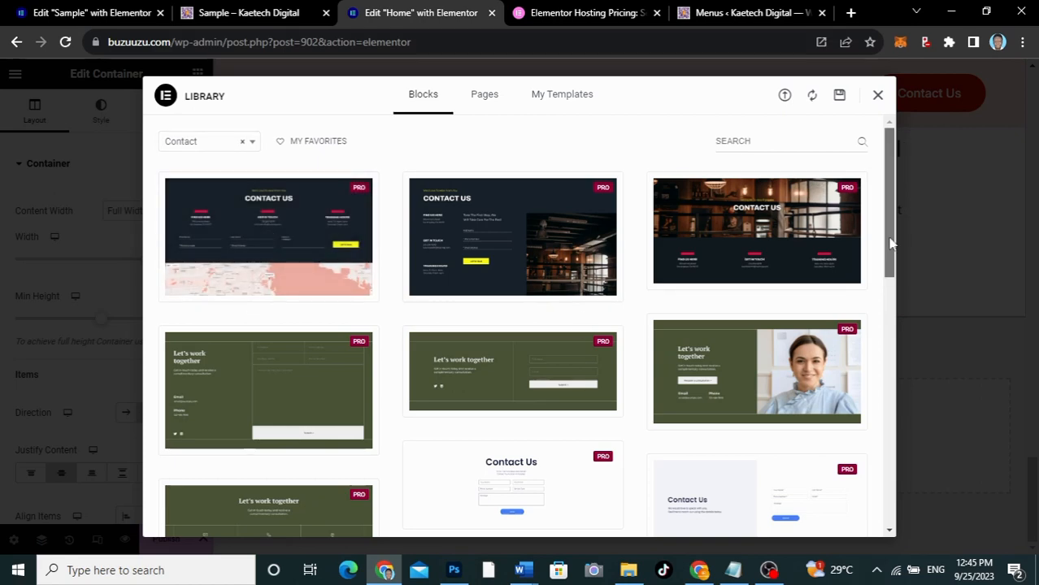
{"action": "left_click_drag", "start_coordinate": [890, 227], "coordinate": [883, 386]}
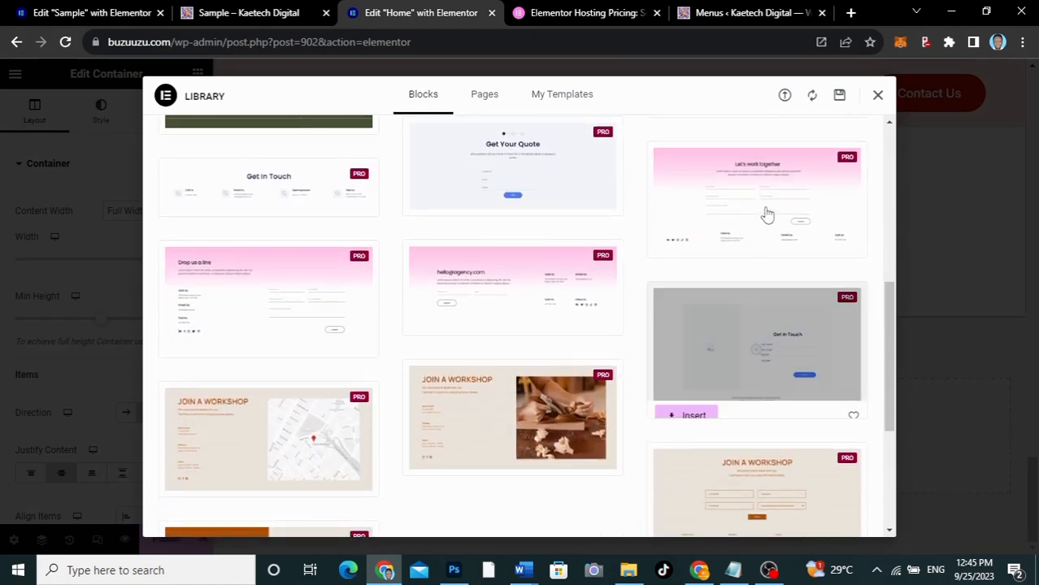
{"action": "mouse_move", "coordinate": [748, 204]}
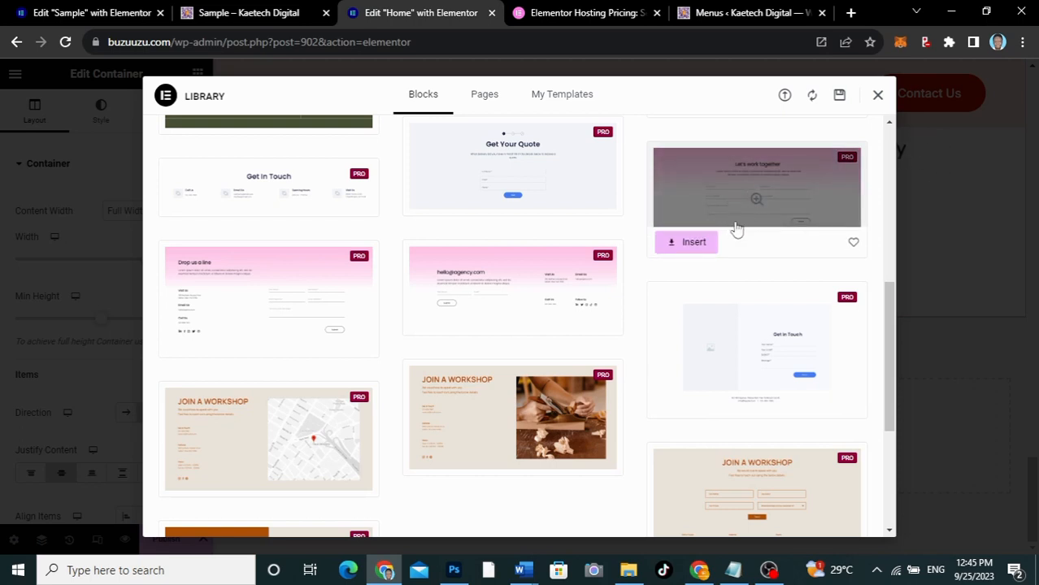
{"action": "left_click", "coordinate": [693, 242]}
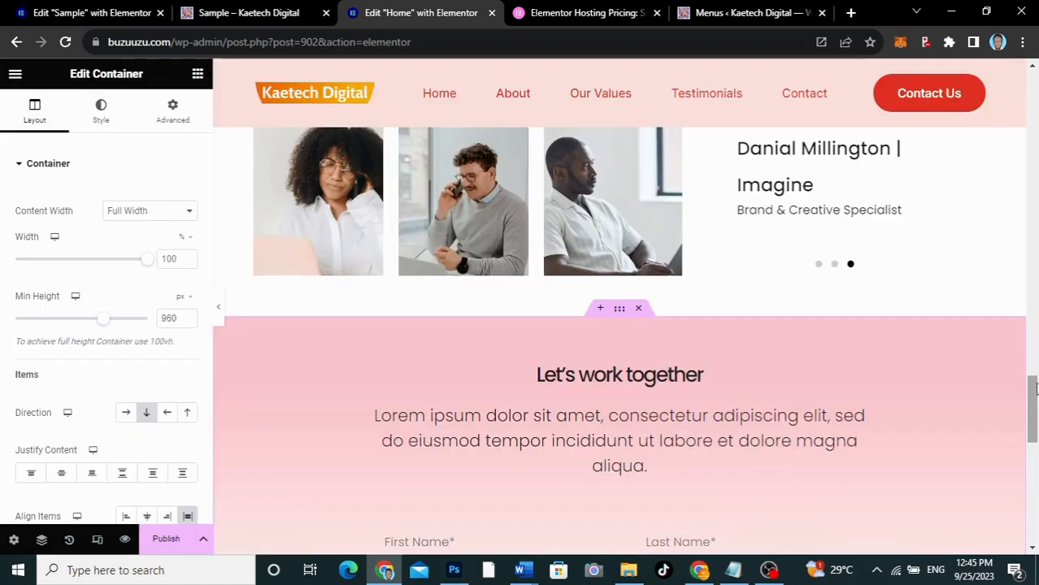
{"action": "left_click_drag", "start_coordinate": [1034, 389], "coordinate": [1032, 80]}
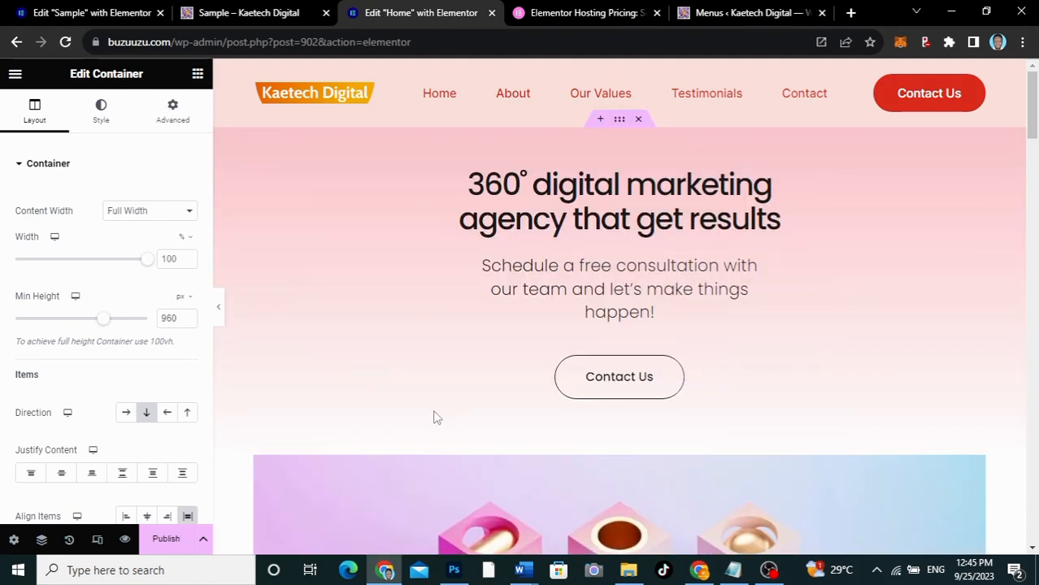
{"action": "left_click", "coordinate": [162, 546]}
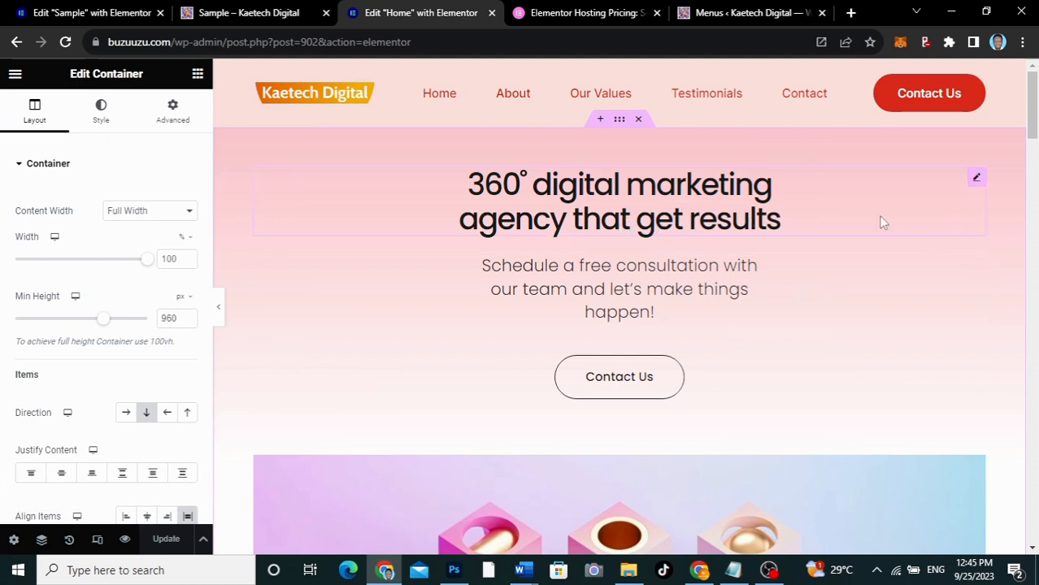
Open the hero's heading and consultation text in turn and examine their editable wording
{"action": "left_click", "coordinate": [978, 179]}
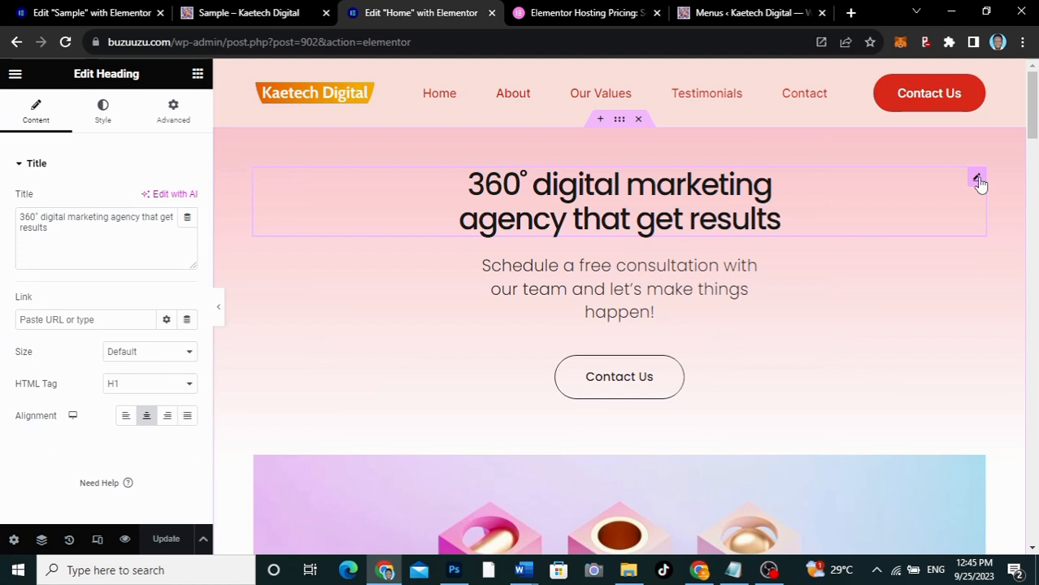
{"action": "left_click_drag", "start_coordinate": [69, 231], "coordinate": [2, 206]}
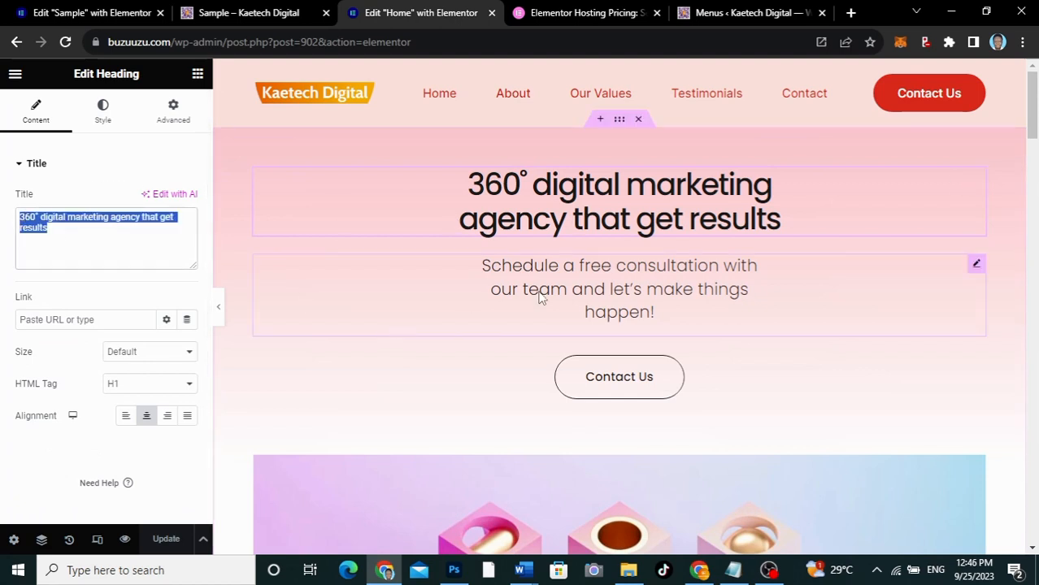
{"action": "left_click", "coordinate": [975, 265]}
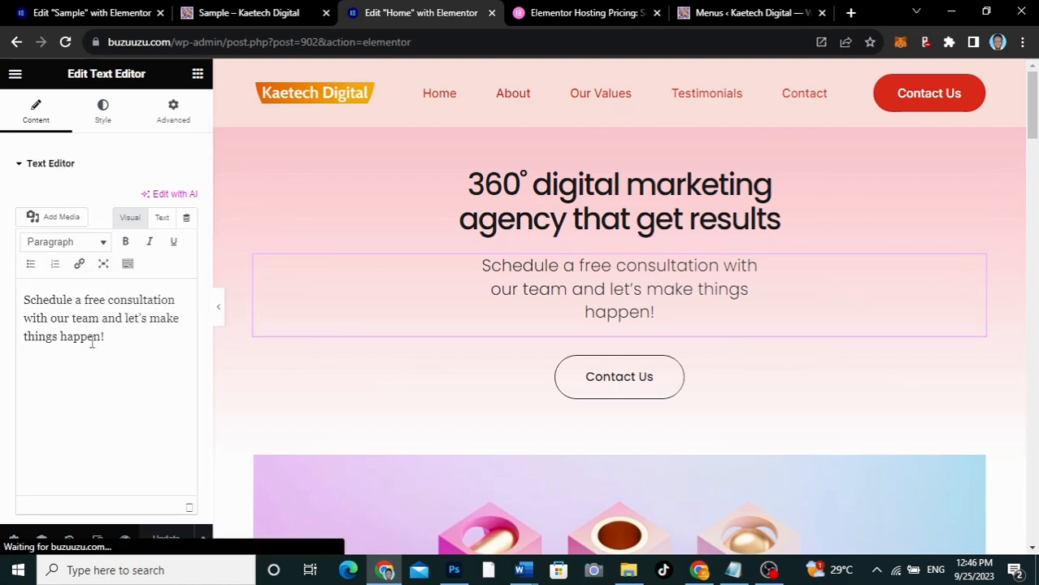
{"action": "left_click_drag", "start_coordinate": [121, 336], "coordinate": [10, 295]}
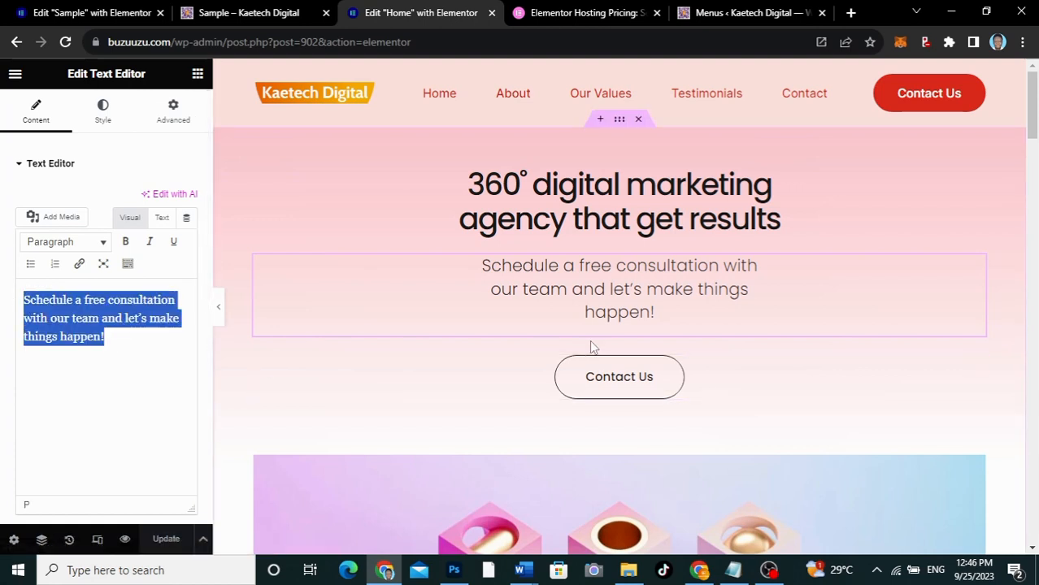
{"action": "left_click", "coordinate": [136, 341]}
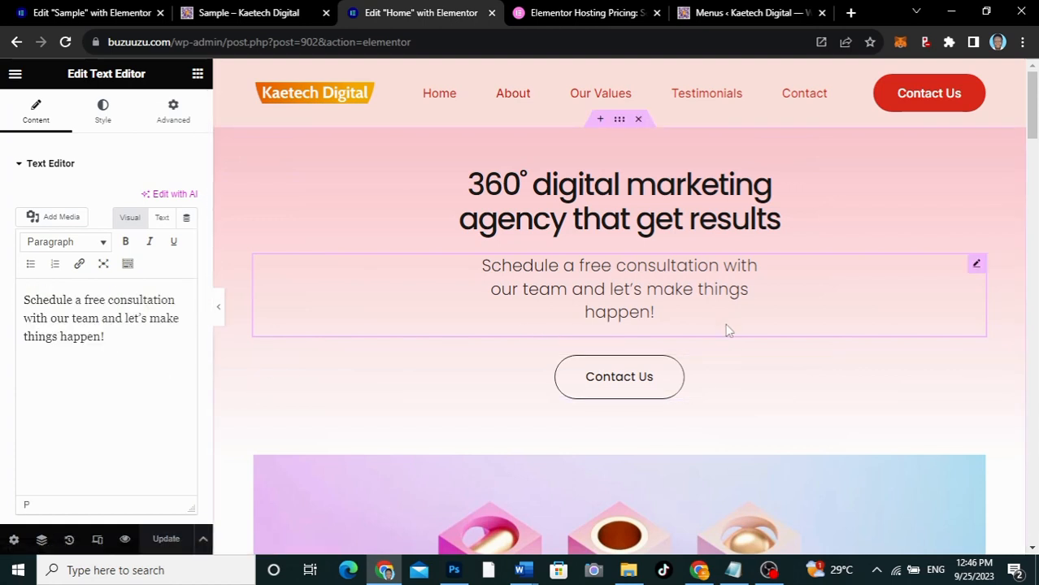
{"action": "scroll", "coordinate": [727, 329], "scroll_direction": "down", "scroll_amount": 1}
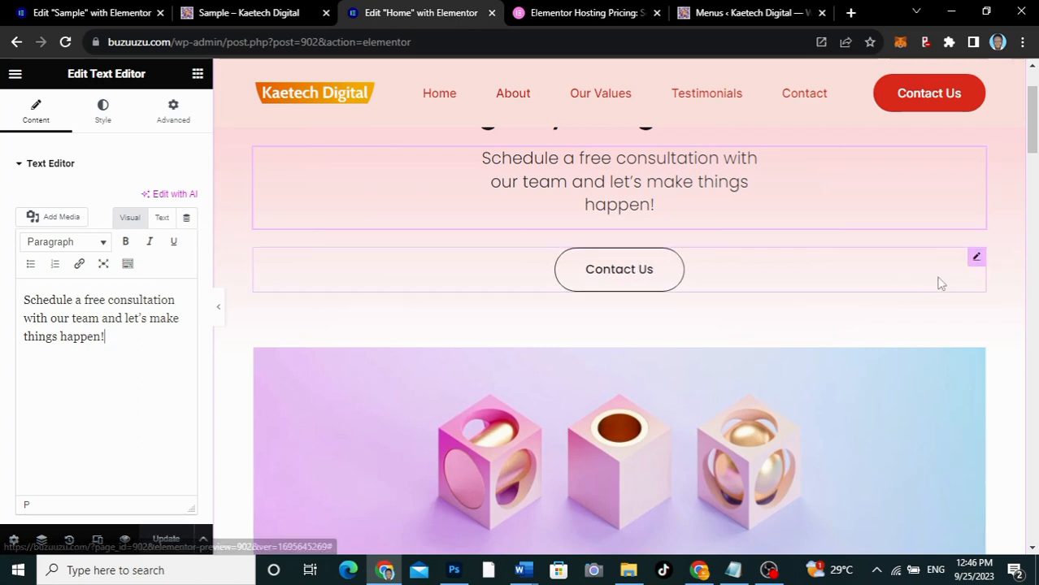
Link the hero's Contact Us button to #contact and update the page
{"action": "left_click", "coordinate": [977, 259]}
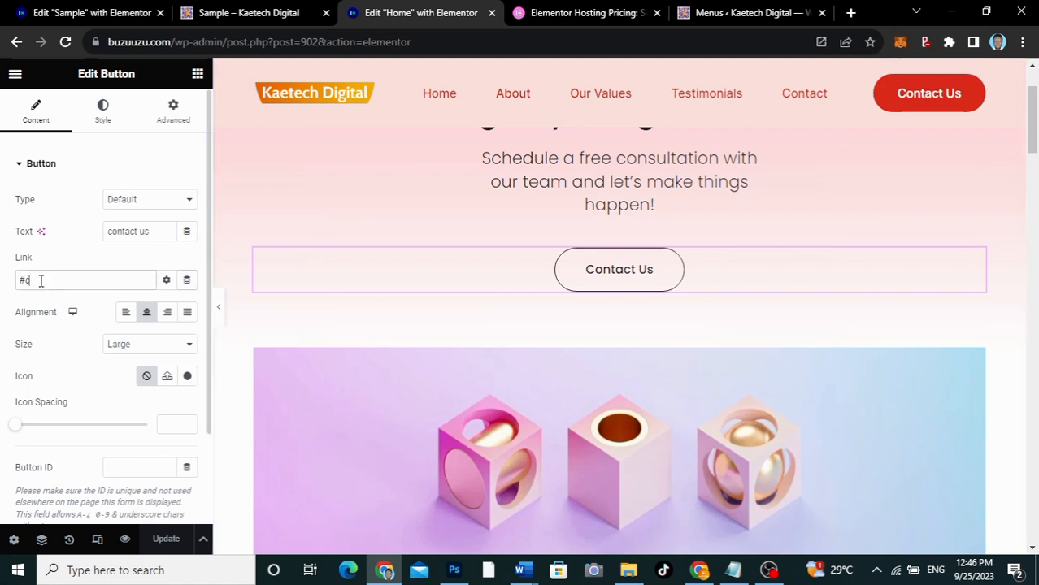
{"action": "type", "text": "ontact"}
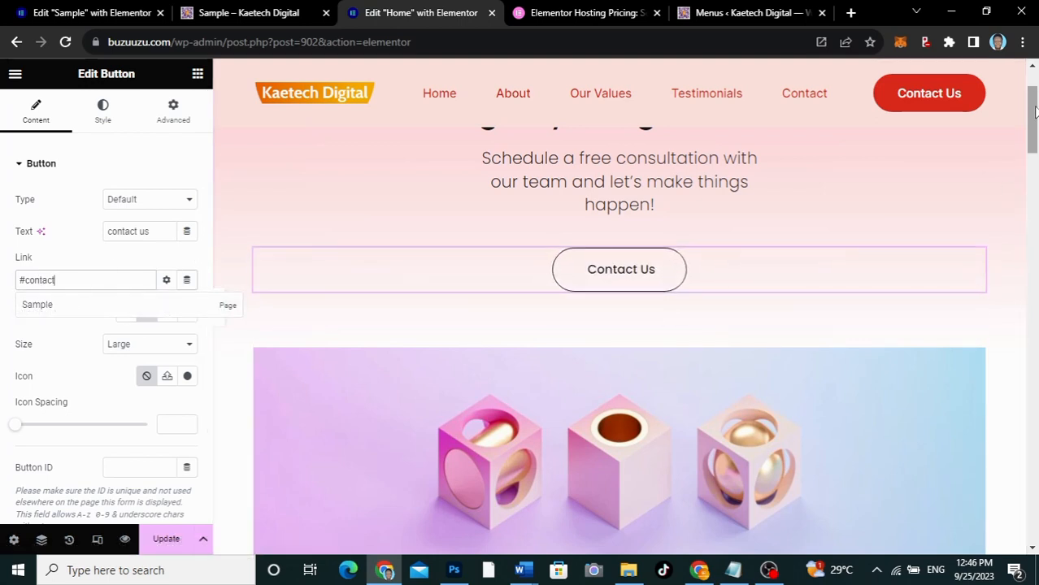
{"action": "scroll", "coordinate": [1034, 112], "scroll_direction": "up", "scroll_amount": 2}
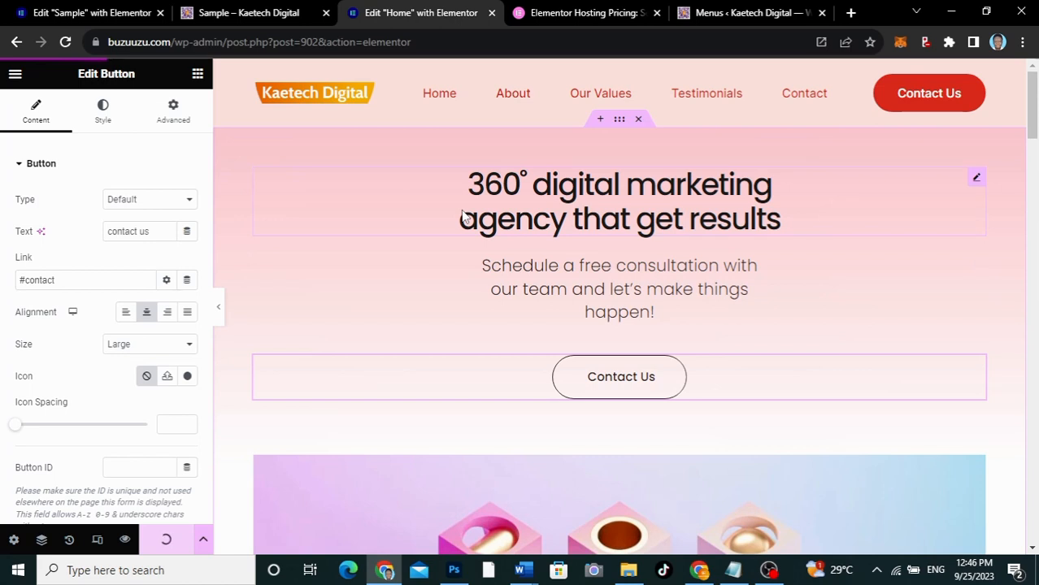
Open the live Home page from the editor in a new browser tab and switch to it
{"action": "left_click", "coordinate": [15, 76]}
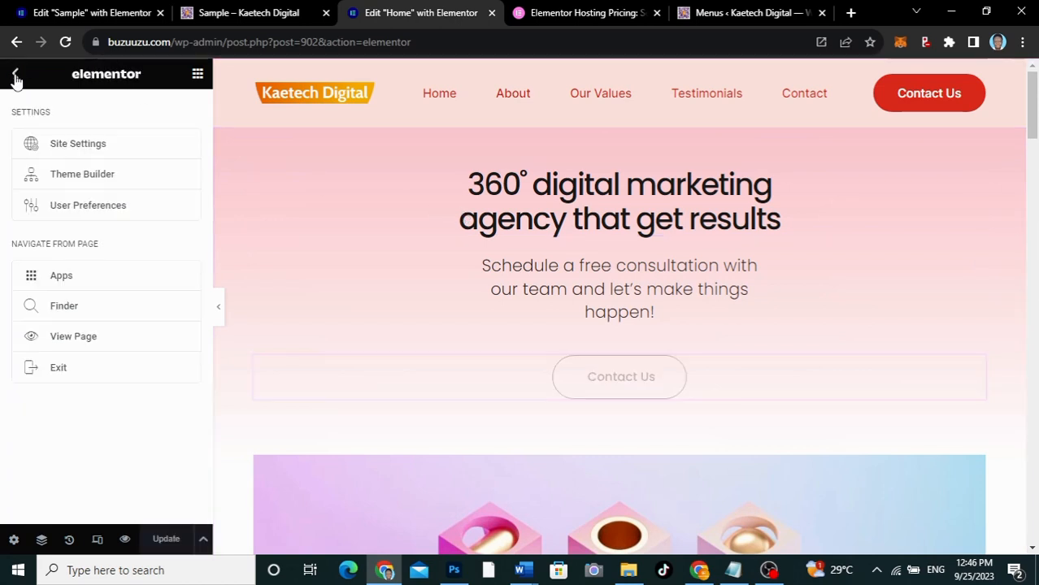
{"action": "right_click", "coordinate": [70, 337]}
{"action": "left_click", "coordinate": [124, 352]}
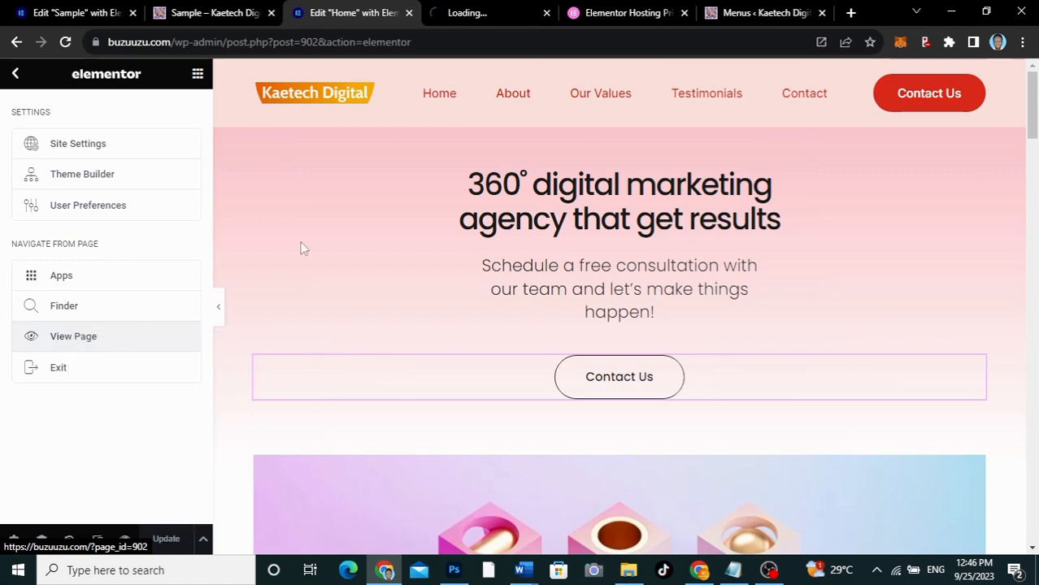
{"action": "left_click", "coordinate": [479, 13]}
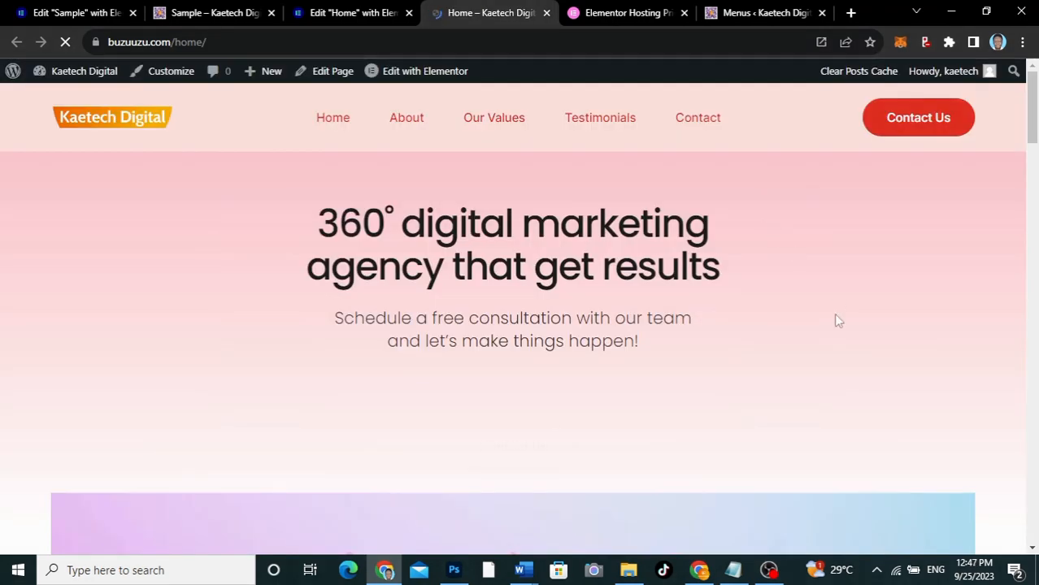
Review the live Home page from the hero through the values and testimonials to the contact form, and return to the hero
{"action": "scroll", "coordinate": [837, 320], "scroll_direction": "down", "scroll_amount": 10}
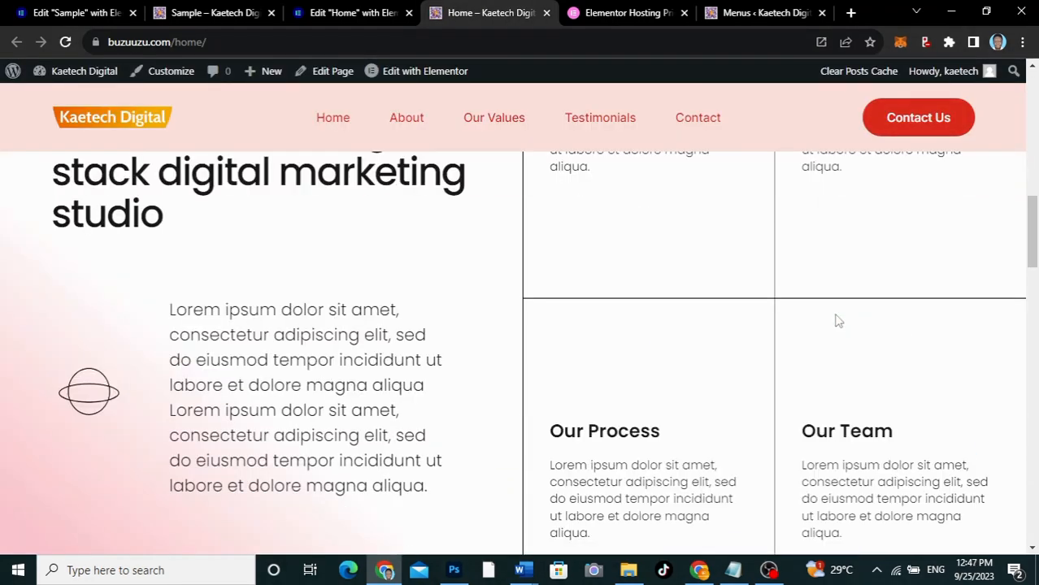
{"action": "scroll", "coordinate": [838, 320], "scroll_direction": "down", "scroll_amount": 7}
{"action": "scroll", "coordinate": [837, 319], "scroll_direction": "up", "scroll_amount": 4}
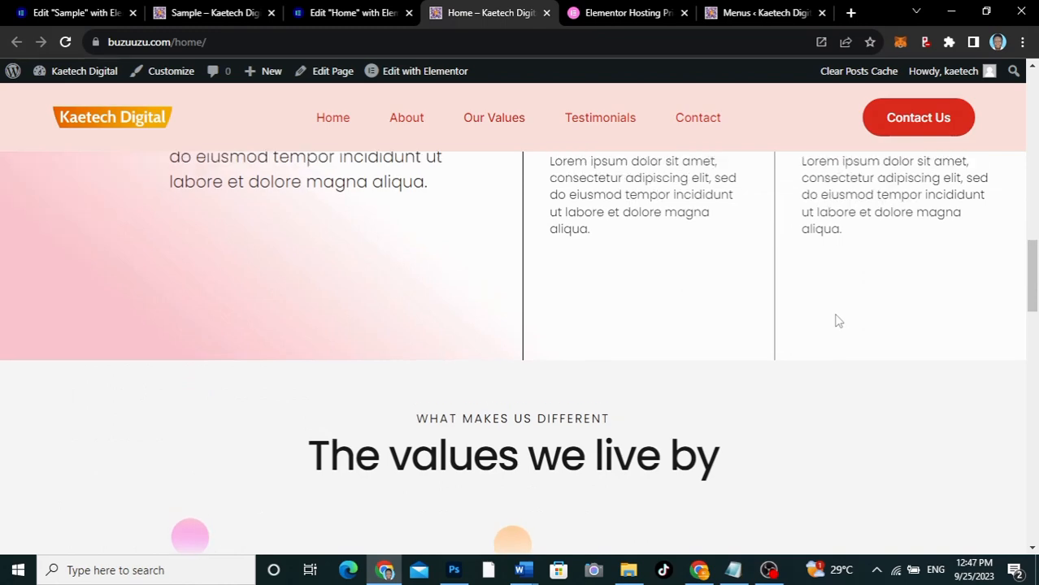
{"action": "scroll", "coordinate": [837, 319], "scroll_direction": "up", "scroll_amount": 3}
{"action": "scroll", "coordinate": [837, 319], "scroll_direction": "down", "scroll_amount": 15}
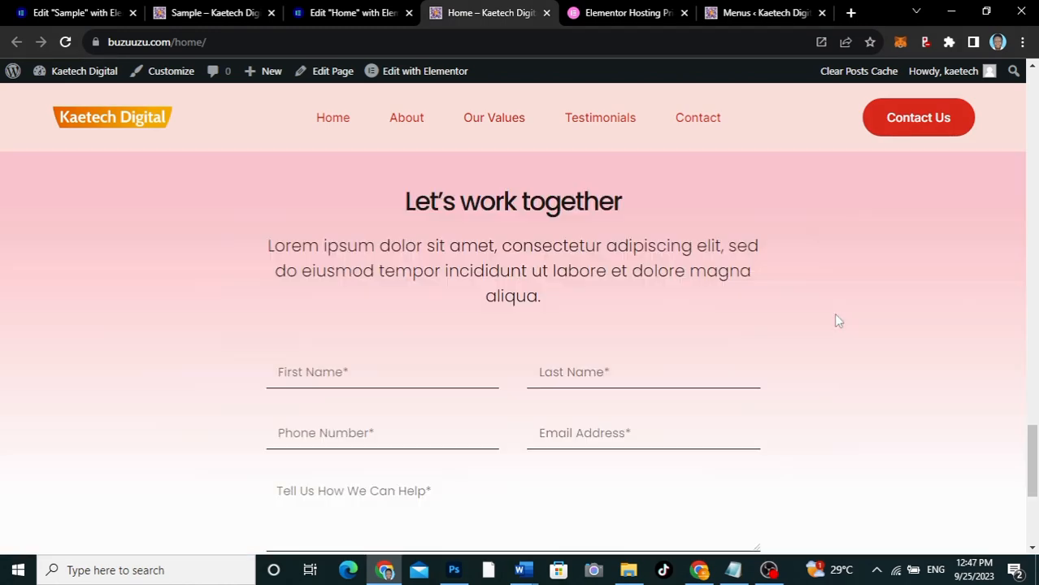
{"action": "scroll", "coordinate": [837, 319], "scroll_direction": "down", "scroll_amount": 2}
{"action": "scroll", "coordinate": [837, 320], "scroll_direction": "up", "scroll_amount": 8}
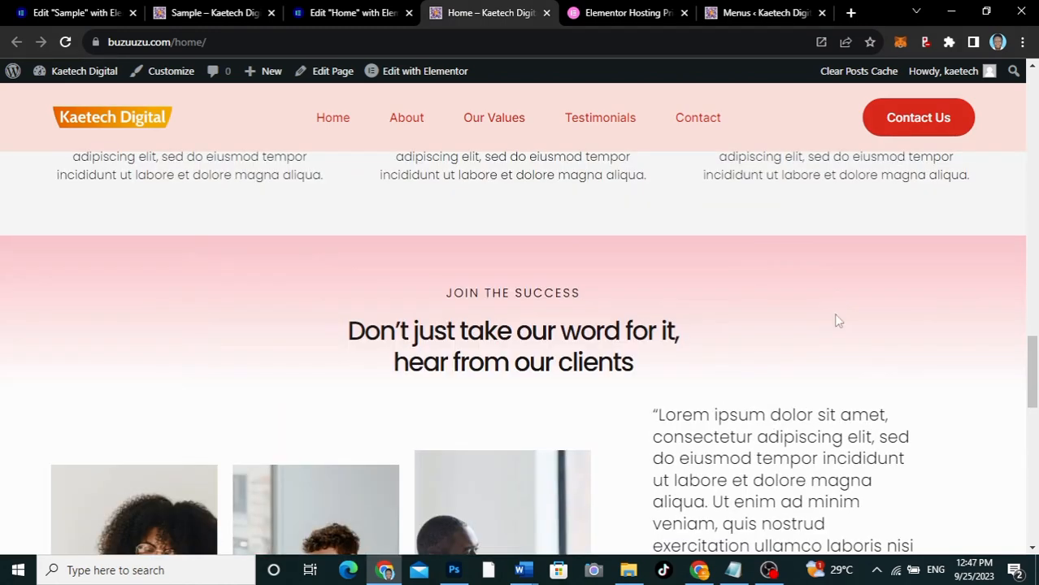
{"action": "scroll", "coordinate": [837, 319], "scroll_direction": "down", "scroll_amount": 6}
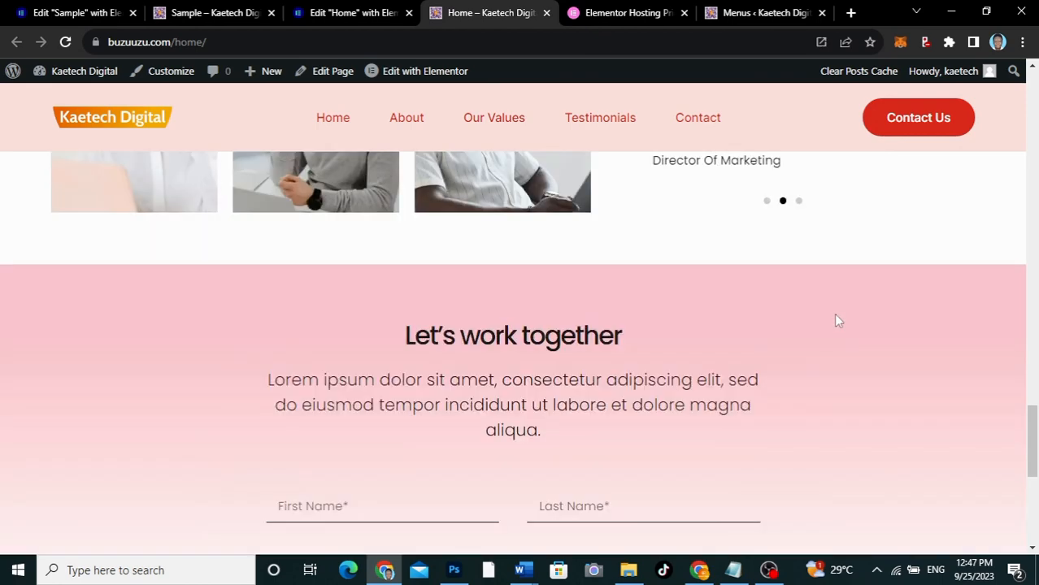
{"action": "scroll", "coordinate": [837, 320], "scroll_direction": "down", "scroll_amount": 5}
{"action": "scroll", "coordinate": [837, 319], "scroll_direction": "up", "scroll_amount": 15}
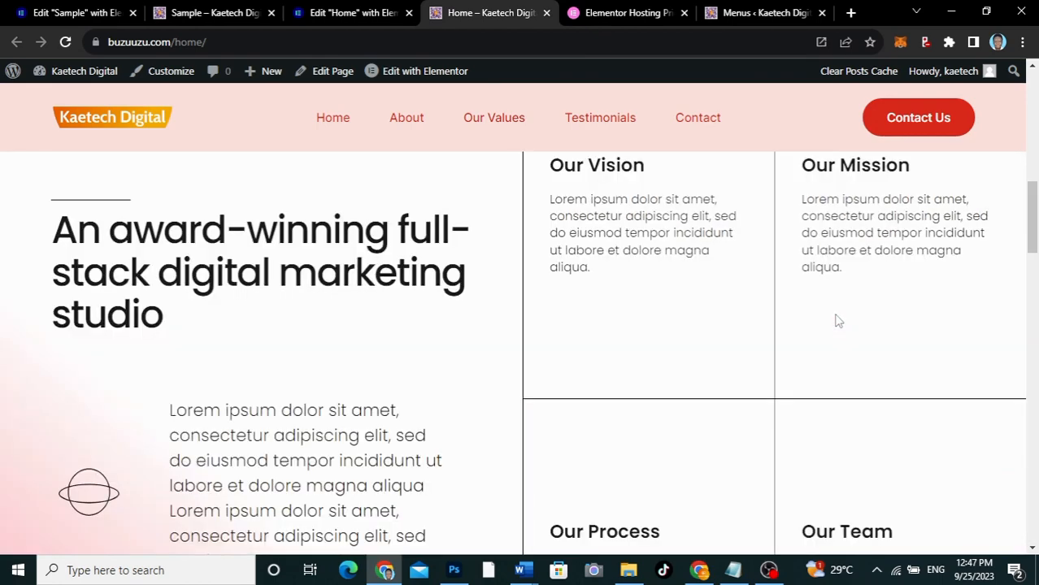
{"action": "scroll", "coordinate": [839, 321], "scroll_direction": "up", "scroll_amount": 4}
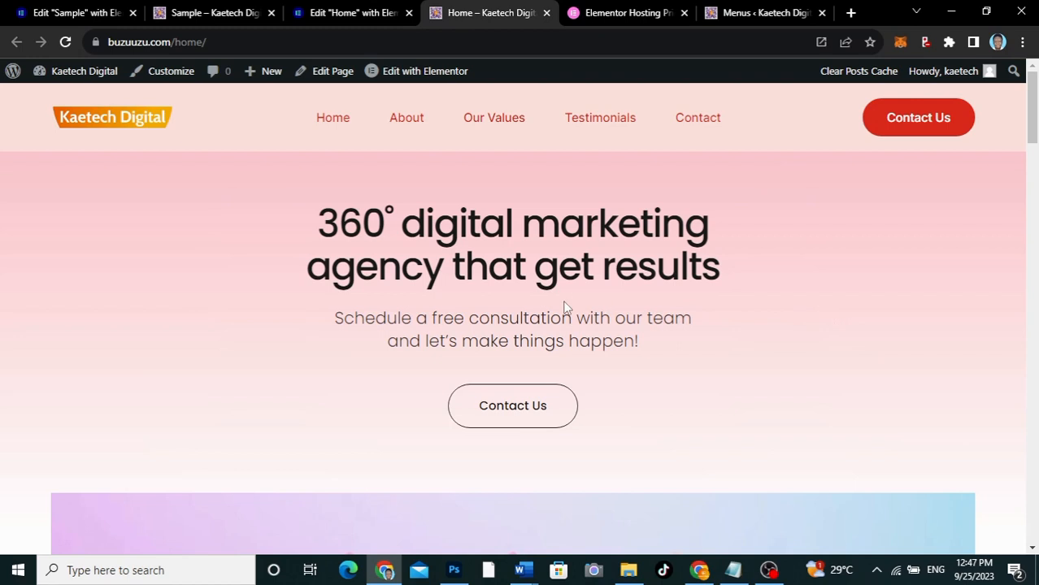
Test the About and Testimonials header links on the live Home page
{"action": "left_click", "coordinate": [408, 120]}
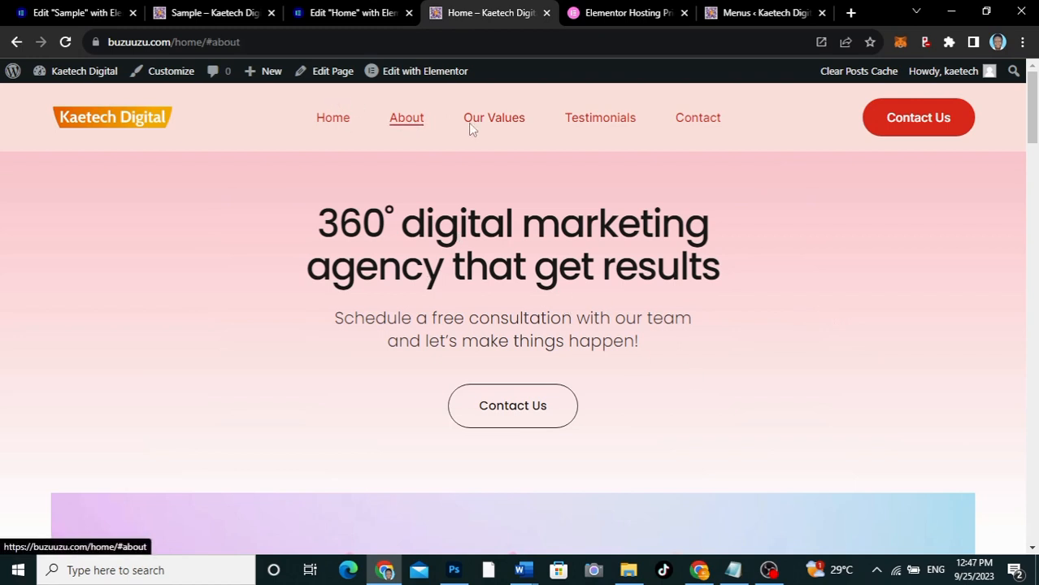
{"action": "left_click", "coordinate": [614, 126]}
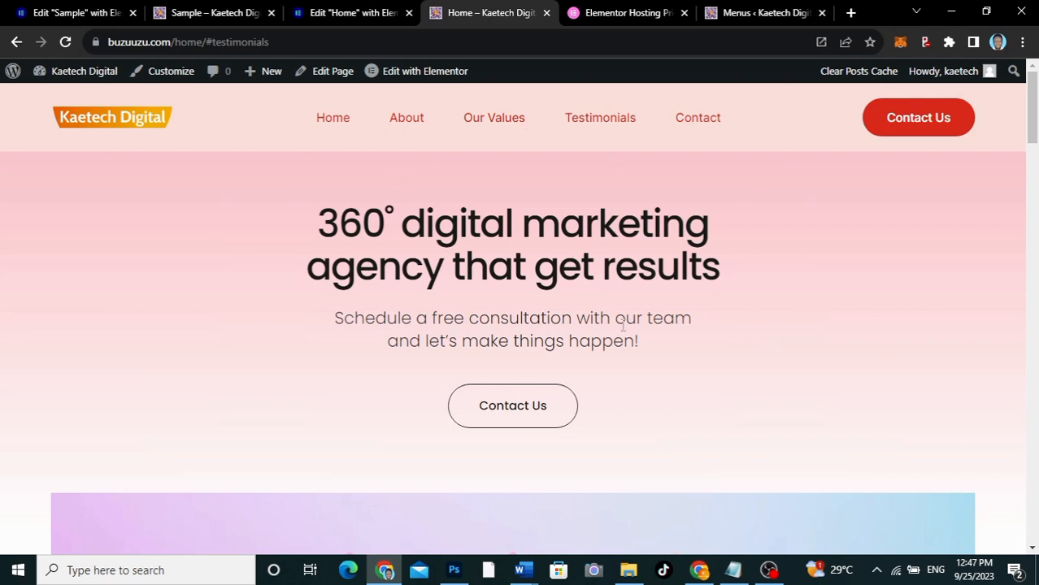
{"action": "scroll", "coordinate": [622, 326], "scroll_direction": "down", "scroll_amount": 4}
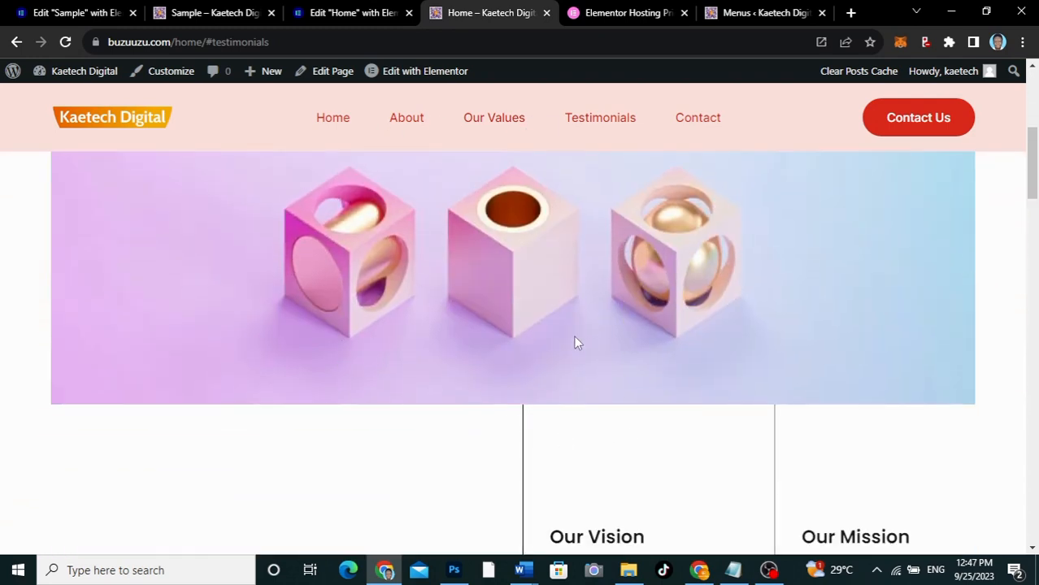
Switch to the Sample page and test its About, Our Values, Testimonials, Contact and Contact Us header links
{"action": "left_click", "coordinate": [201, 12]}
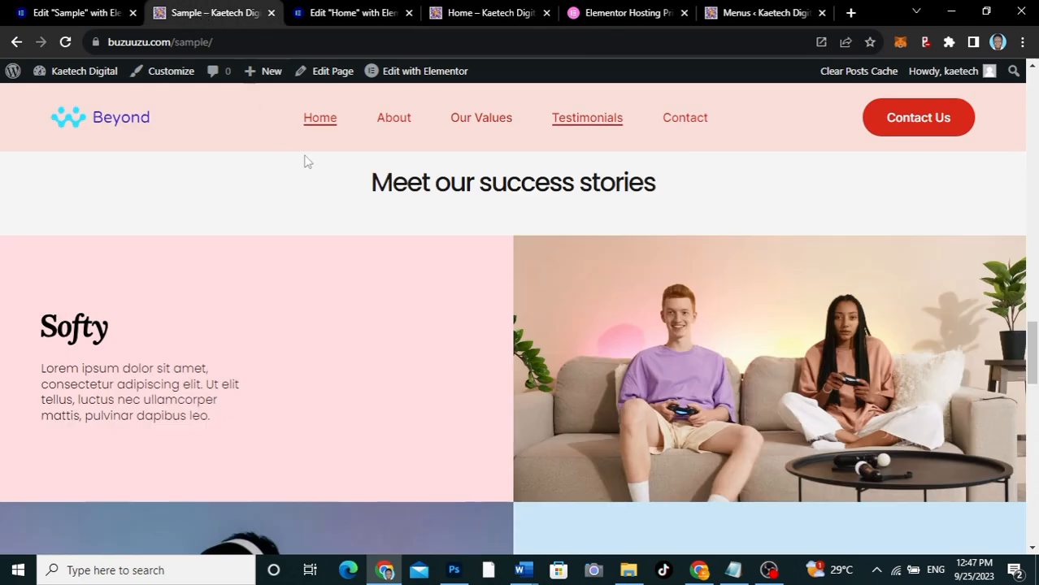
{"action": "left_click", "coordinate": [395, 118]}
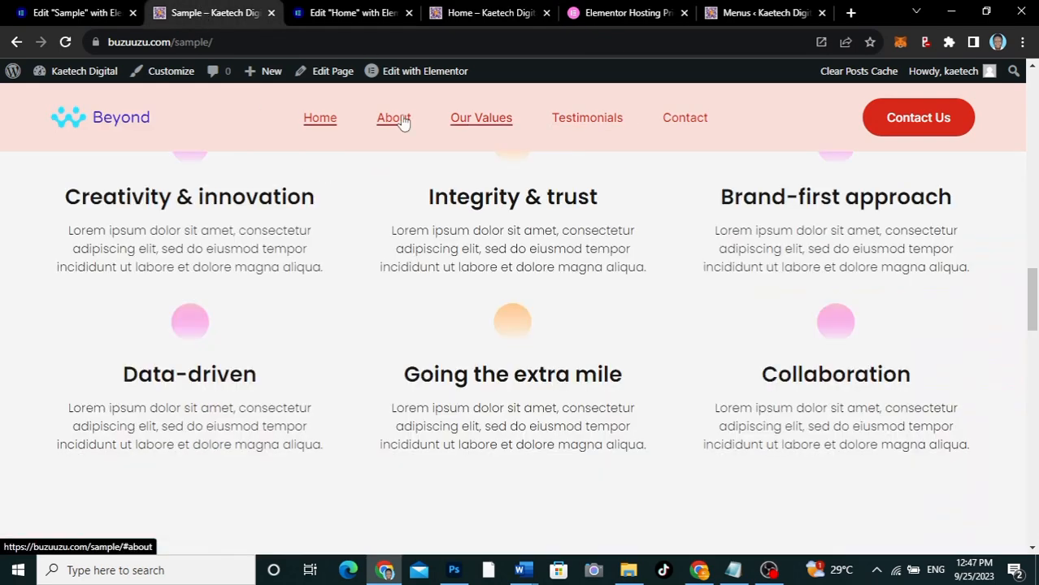
{"action": "left_click", "coordinate": [478, 127]}
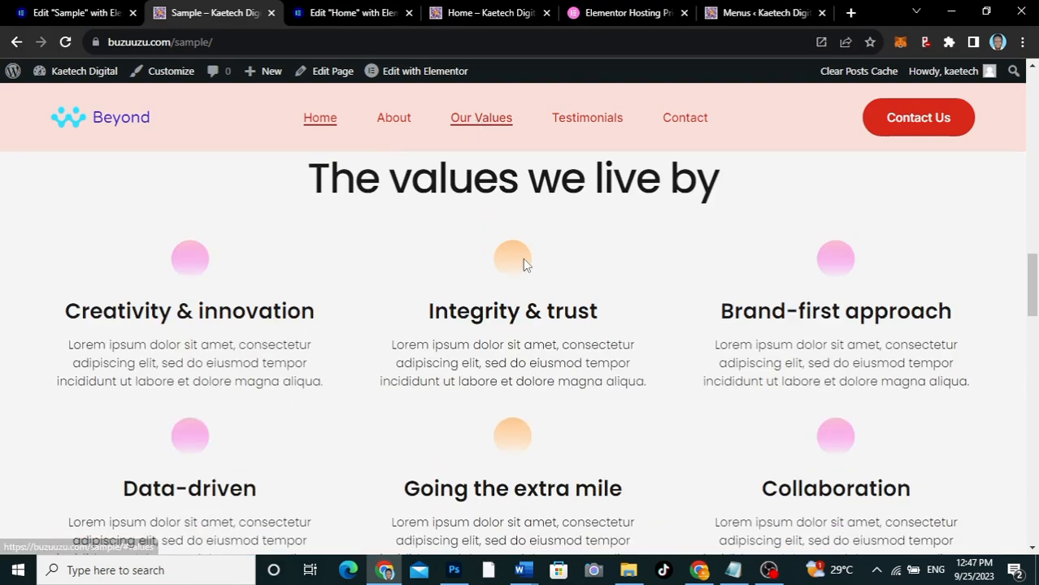
{"action": "left_click", "coordinate": [595, 123]}
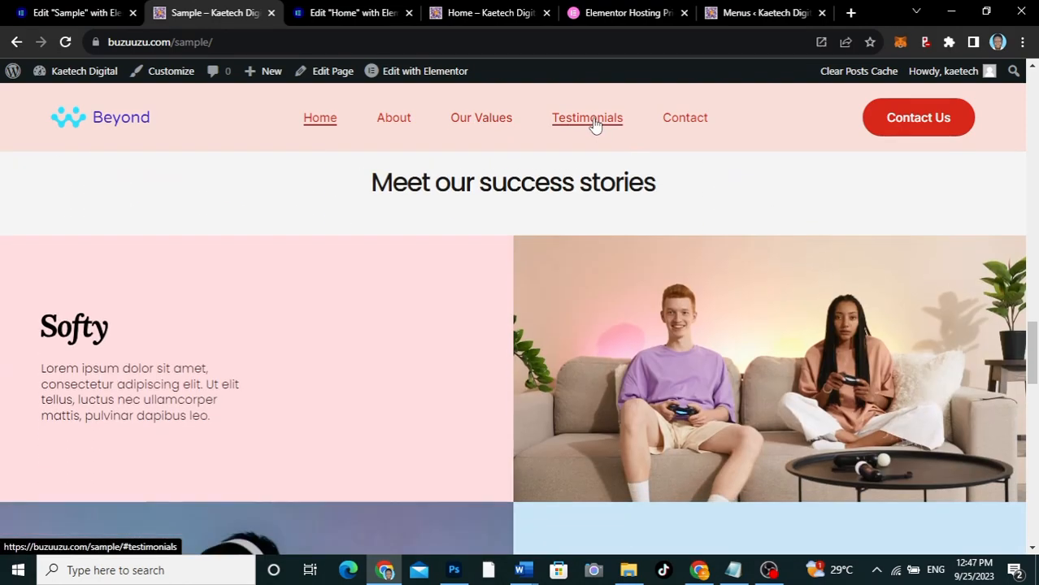
{"action": "left_click", "coordinate": [699, 126]}
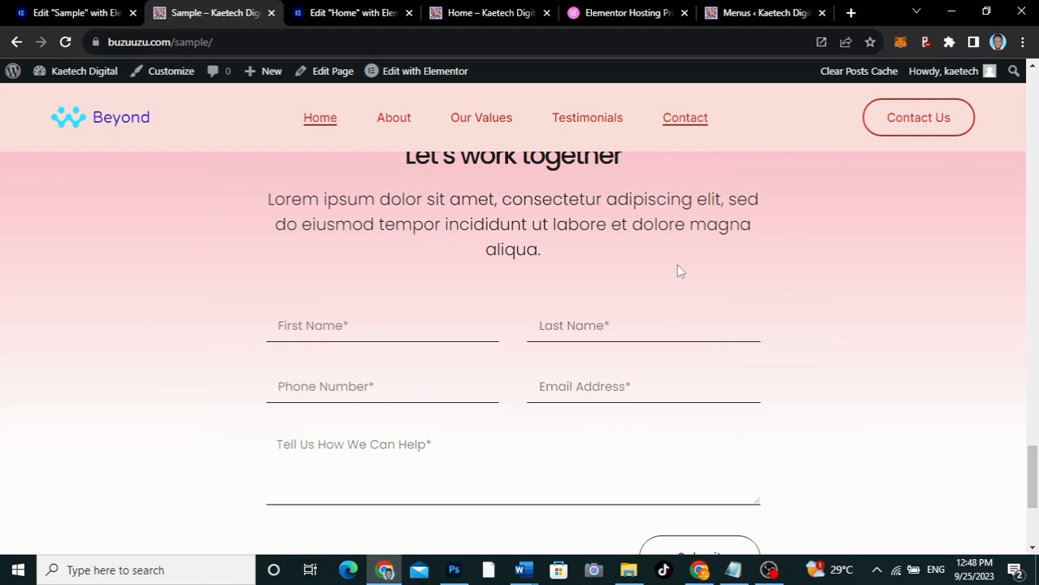
{"action": "left_click", "coordinate": [387, 122]}
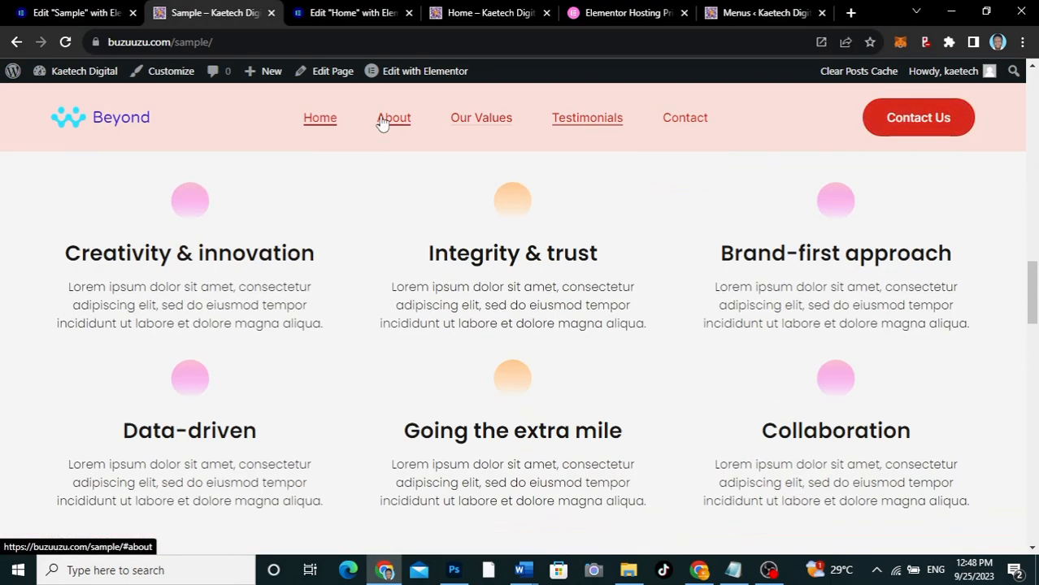
{"action": "left_click", "coordinate": [901, 119]}
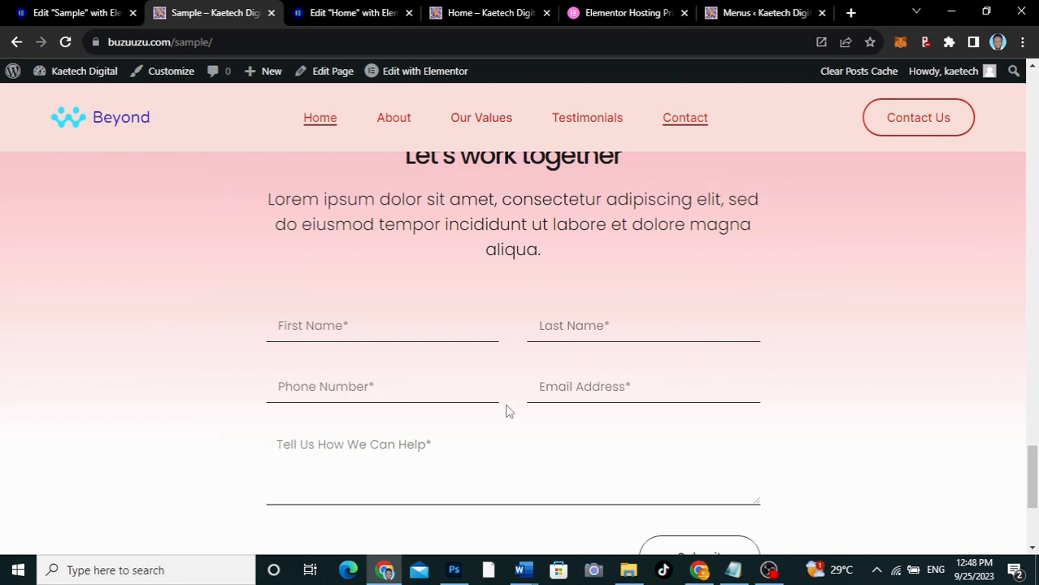
{"action": "left_click", "coordinate": [341, 14]}
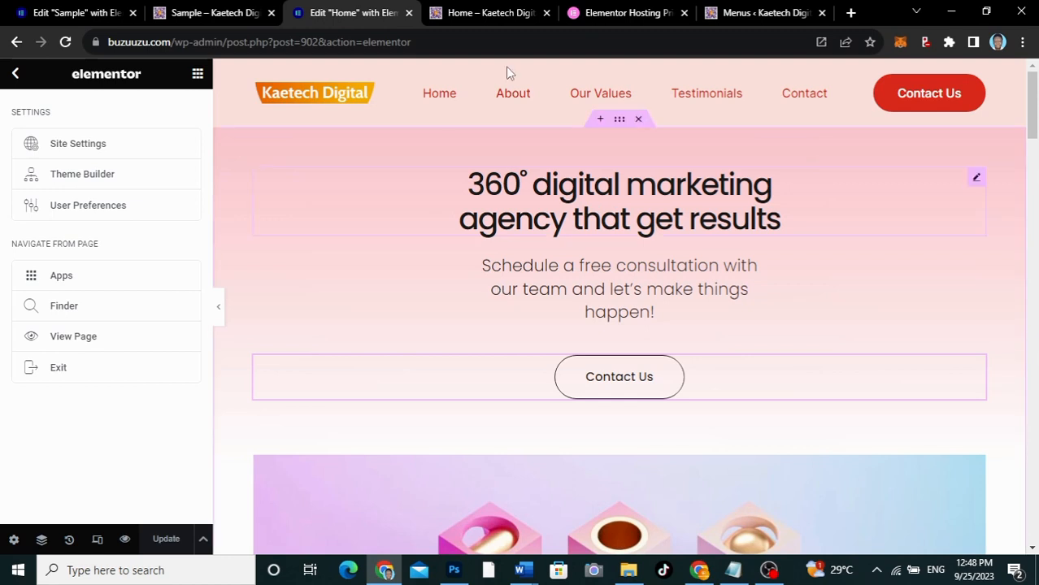
{"action": "left_click", "coordinate": [770, 13]}
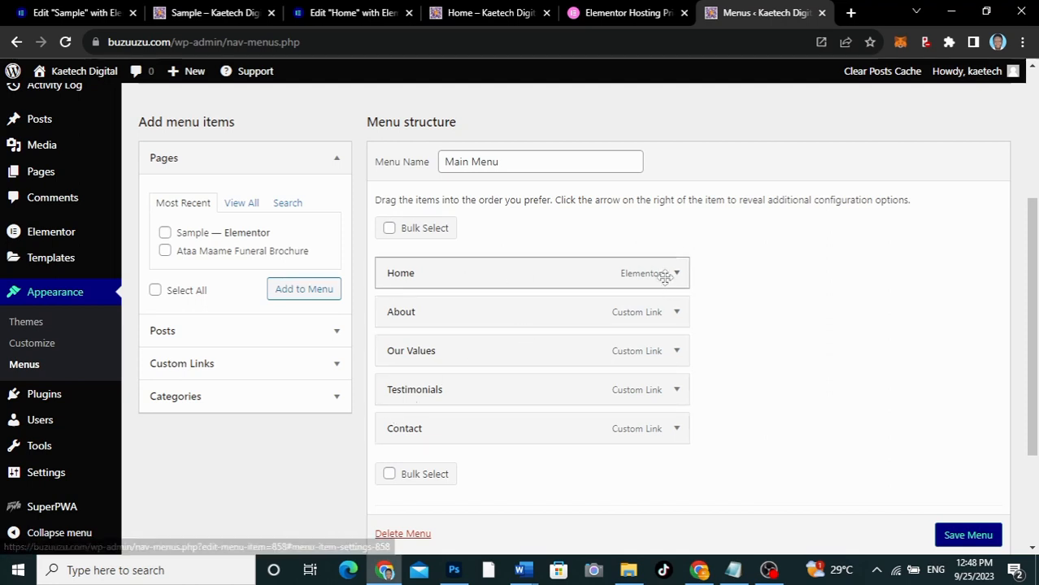
{"action": "left_click", "coordinate": [462, 10]}
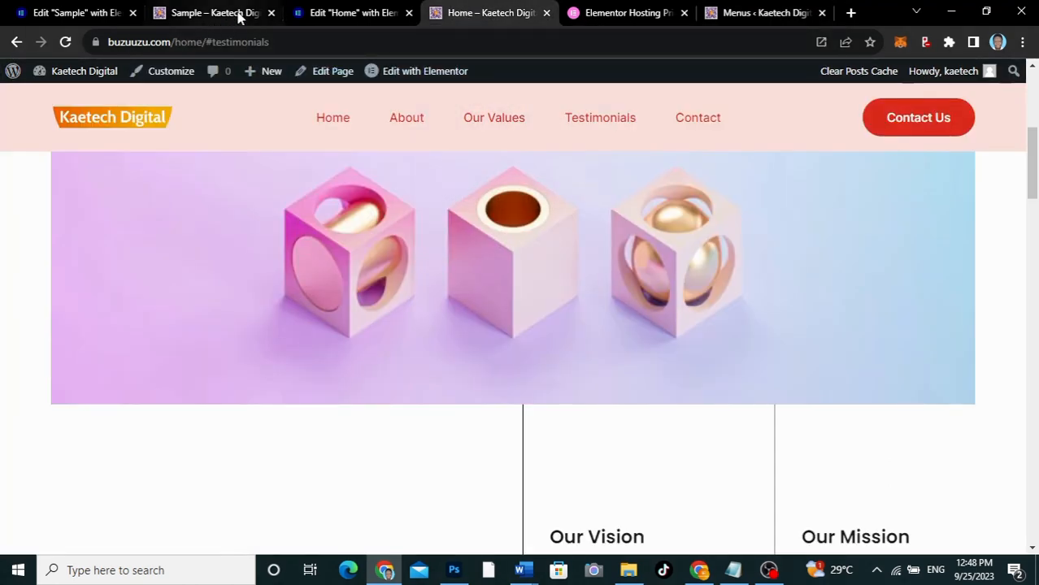
In the WordPress menu editor, start a custom link for Main Menu with # as its URL
{"action": "left_click", "coordinate": [760, 13]}
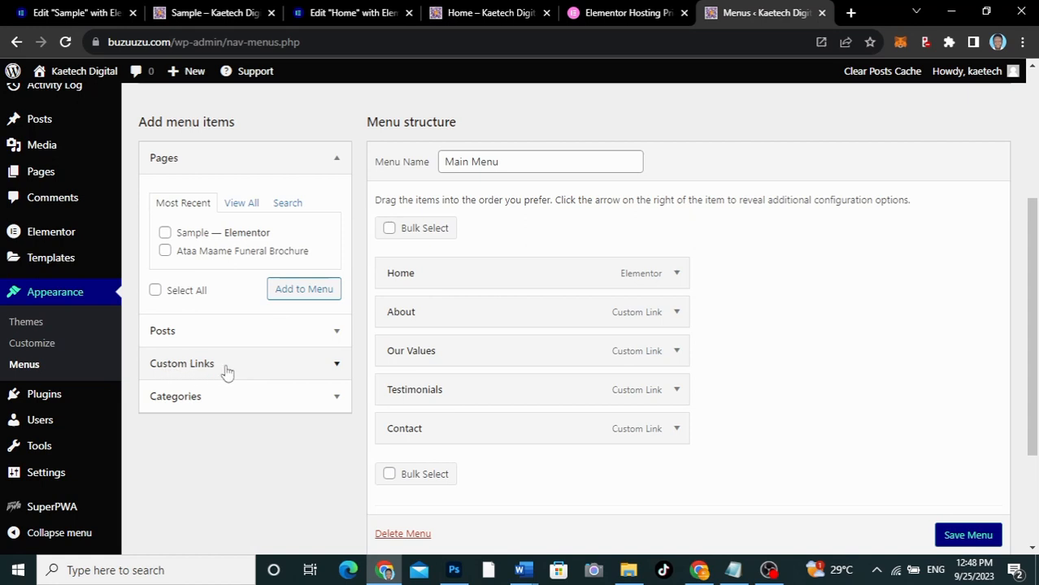
{"action": "left_click", "coordinate": [336, 367]}
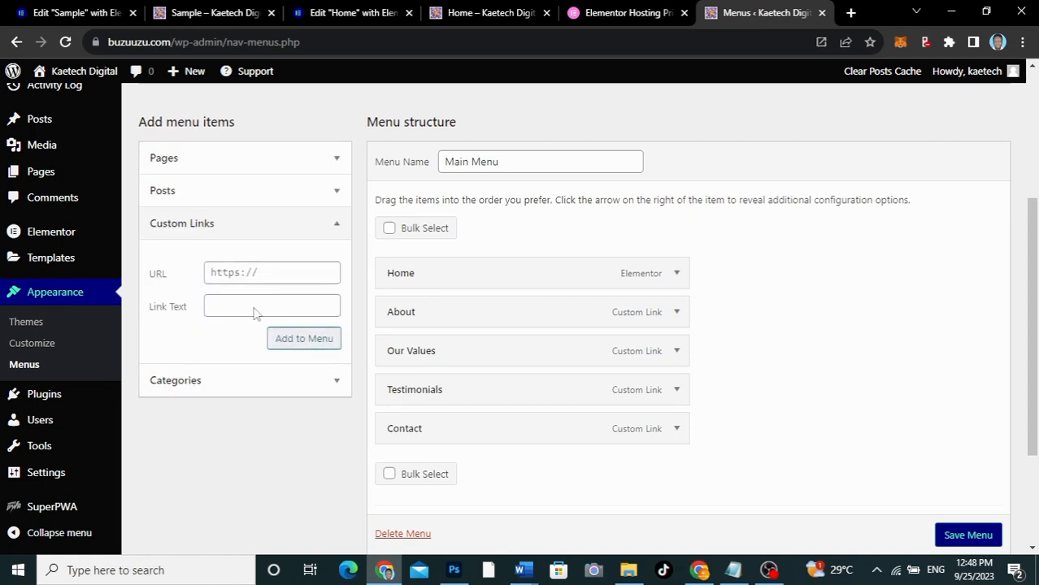
{"action": "left_click", "coordinate": [215, 273]}
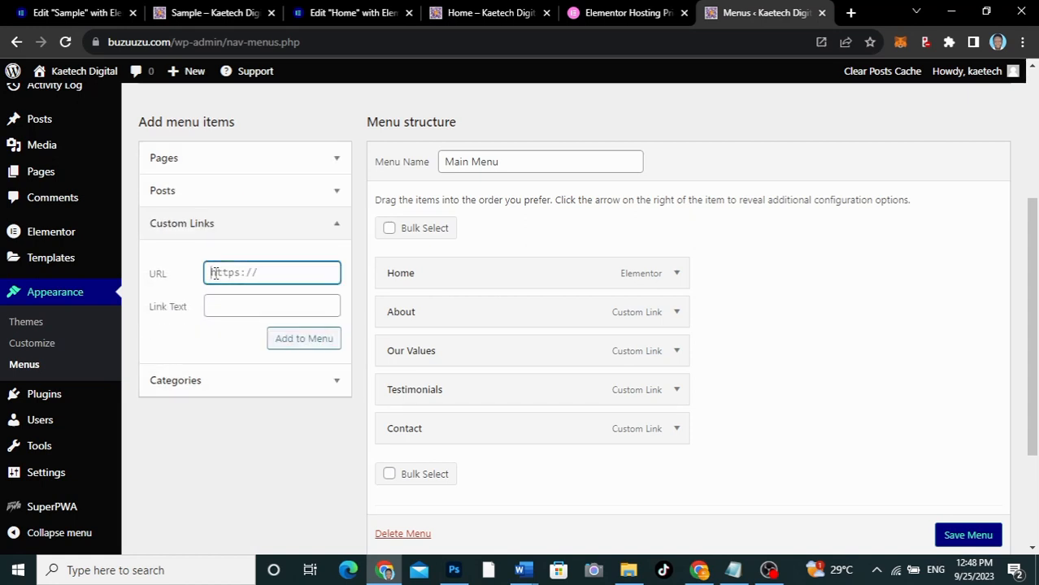
{"action": "type", "text": "#"}
{"action": "left_click", "coordinate": [220, 308]}
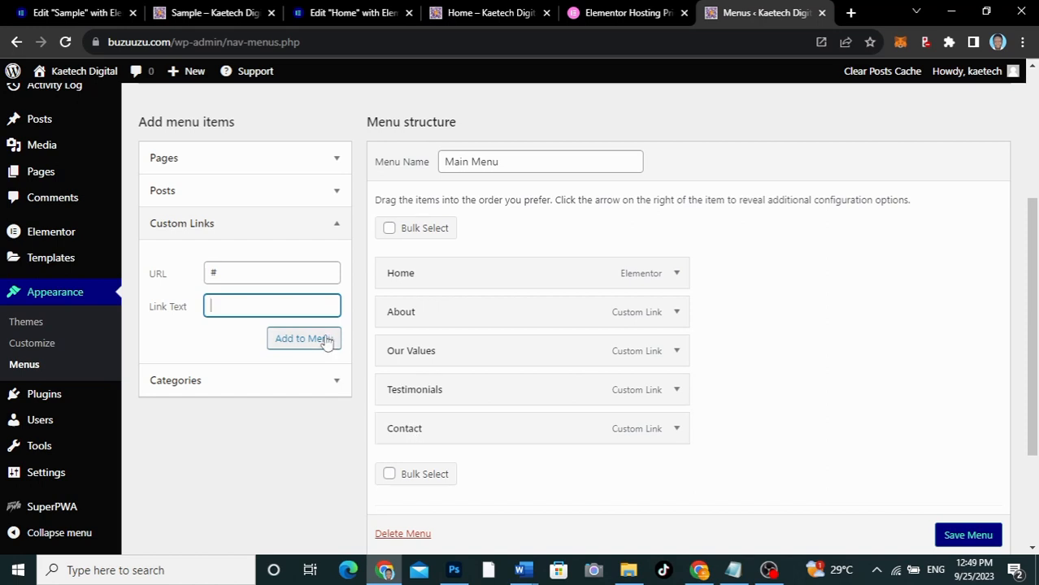
Expand the About item of Main Menu and examine the anchor name in its URL
{"action": "left_click", "coordinate": [678, 317]}
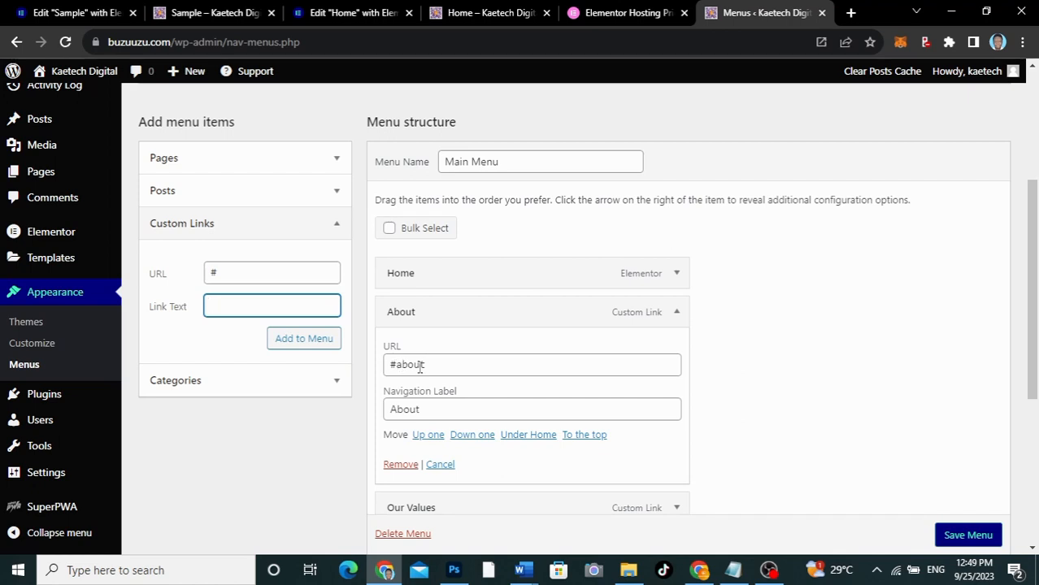
{"action": "left_click_drag", "start_coordinate": [434, 364], "coordinate": [397, 364]}
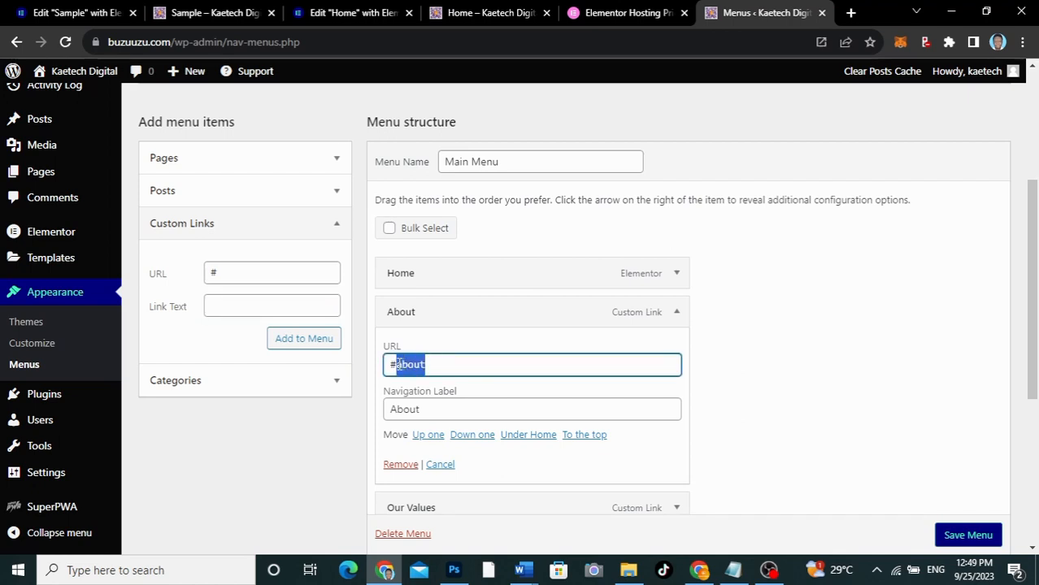
{"action": "left_click_drag", "start_coordinate": [430, 364], "coordinate": [399, 365]}
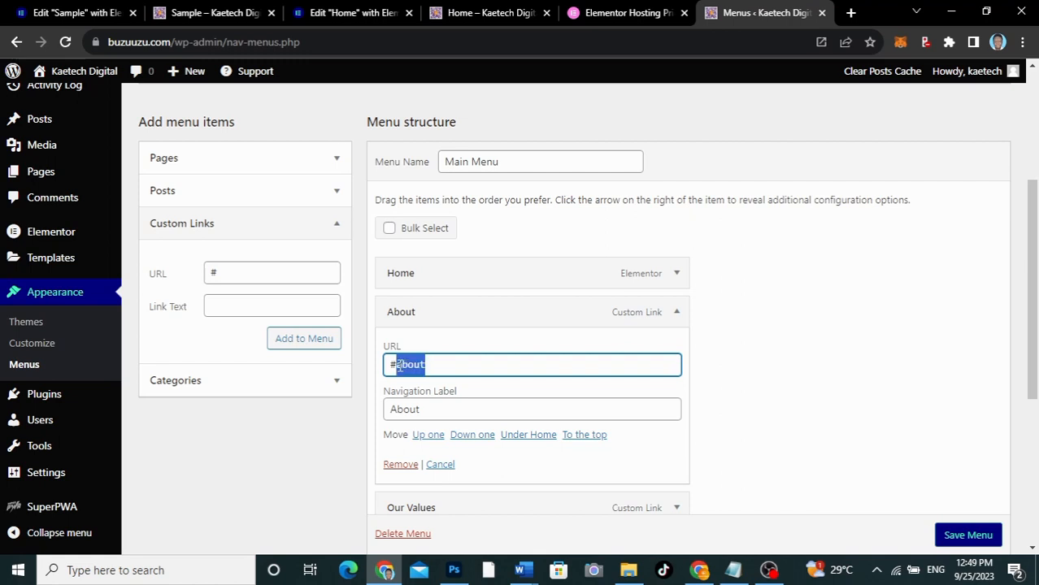
Switch to the Home page's Elementor editor and set the CSS ID of the "An award-winning full-stack digital marketing studio" container to about
{"action": "left_click", "coordinate": [350, 13]}
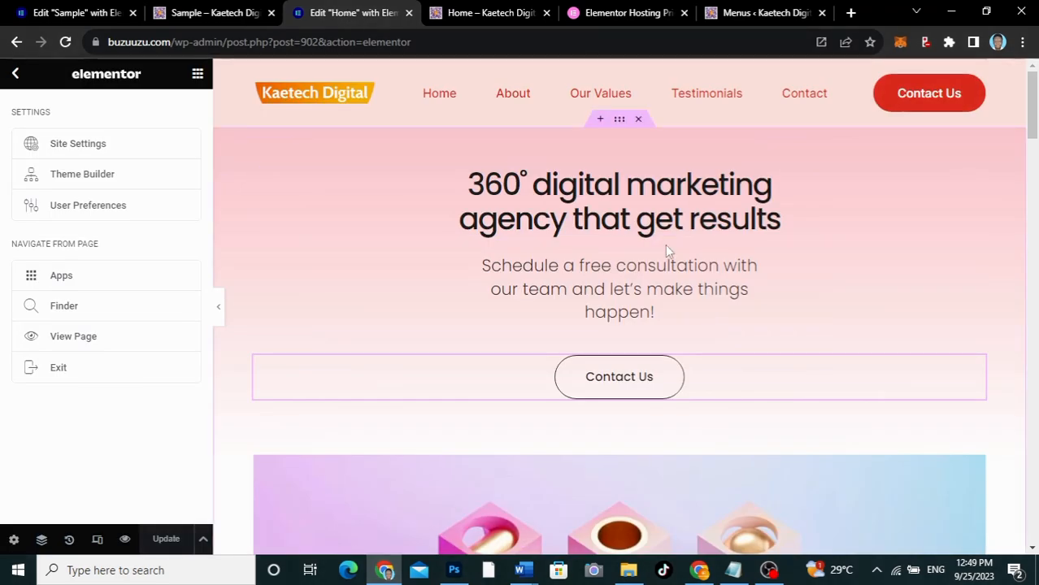
{"action": "scroll", "coordinate": [665, 246], "scroll_direction": "down", "scroll_amount": 7}
{"action": "scroll", "coordinate": [666, 249], "scroll_direction": "up", "scroll_amount": 1}
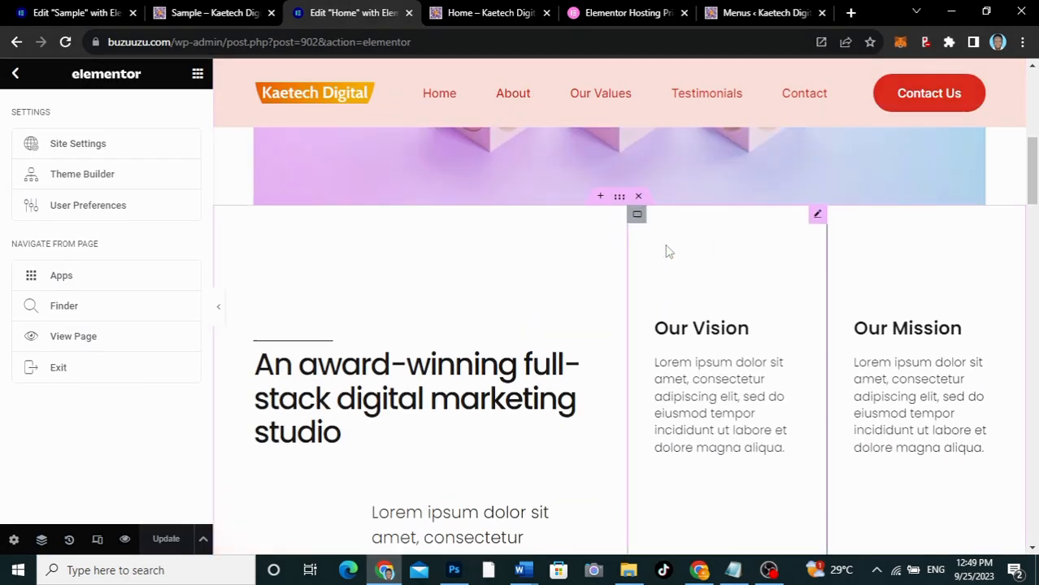
{"action": "left_click", "coordinate": [620, 199]}
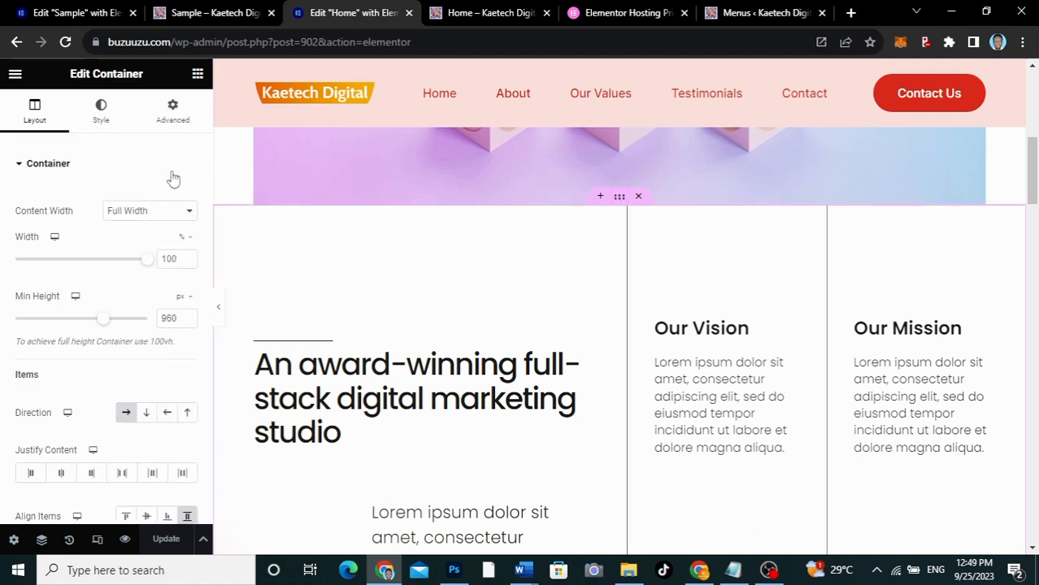
{"action": "left_click", "coordinate": [173, 118]}
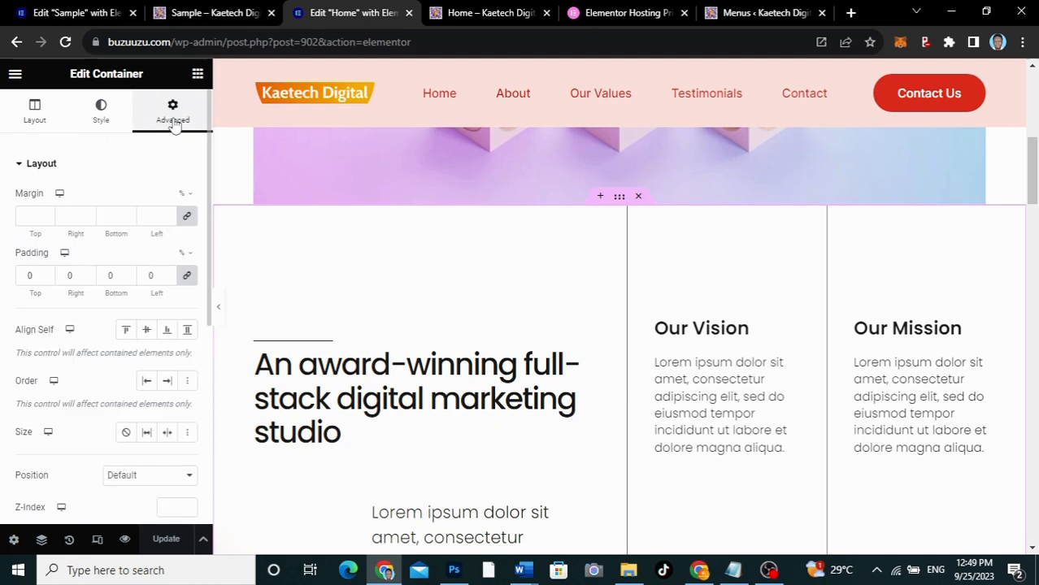
{"action": "scroll", "coordinate": [115, 334], "scroll_direction": "down", "scroll_amount": 2}
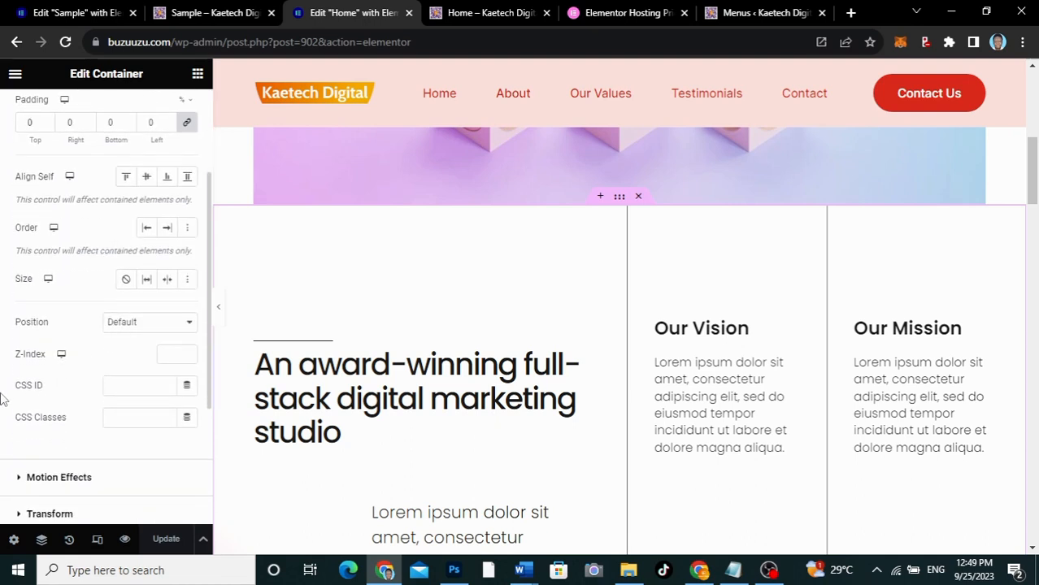
{"action": "left_click", "coordinate": [115, 387]}
{"action": "type", "text": "about"}
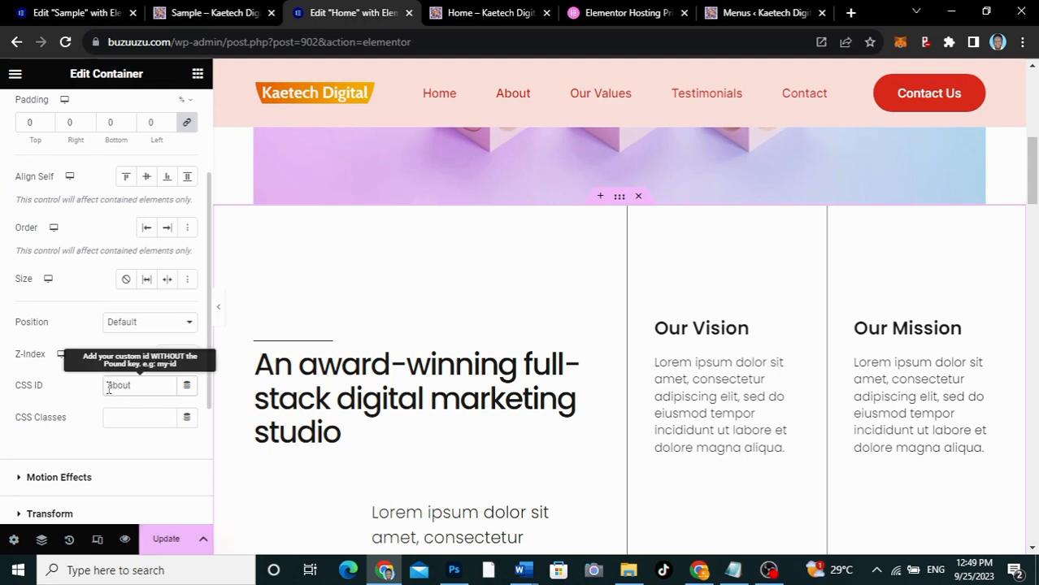
Check the Our Values anchor in Main Menu and set the CSS ID of the "The values we live by" container to values
{"action": "scroll", "coordinate": [574, 309], "scroll_direction": "down", "scroll_amount": 4}
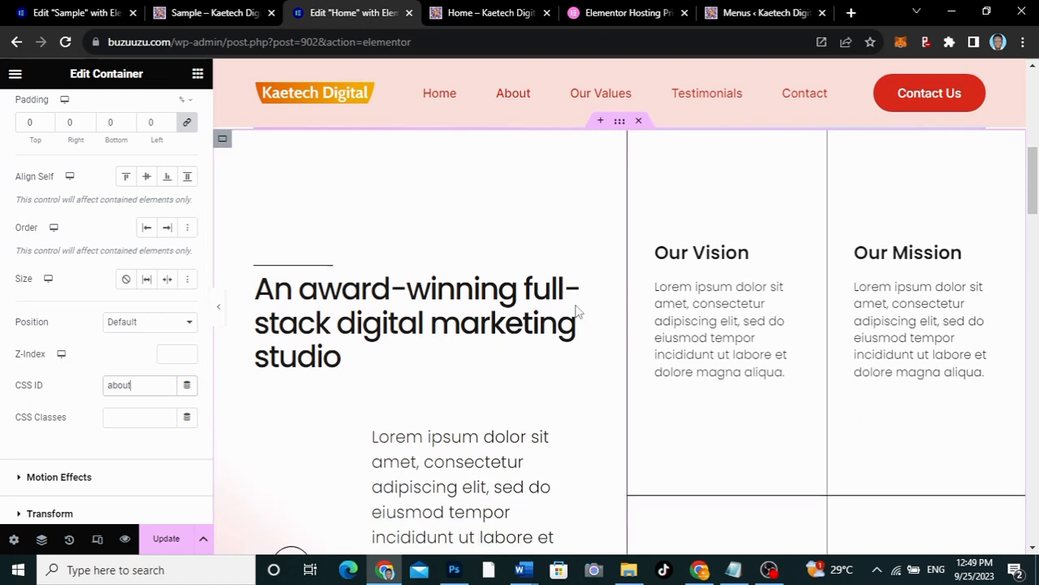
{"action": "scroll", "coordinate": [574, 311], "scroll_direction": "down", "scroll_amount": 3}
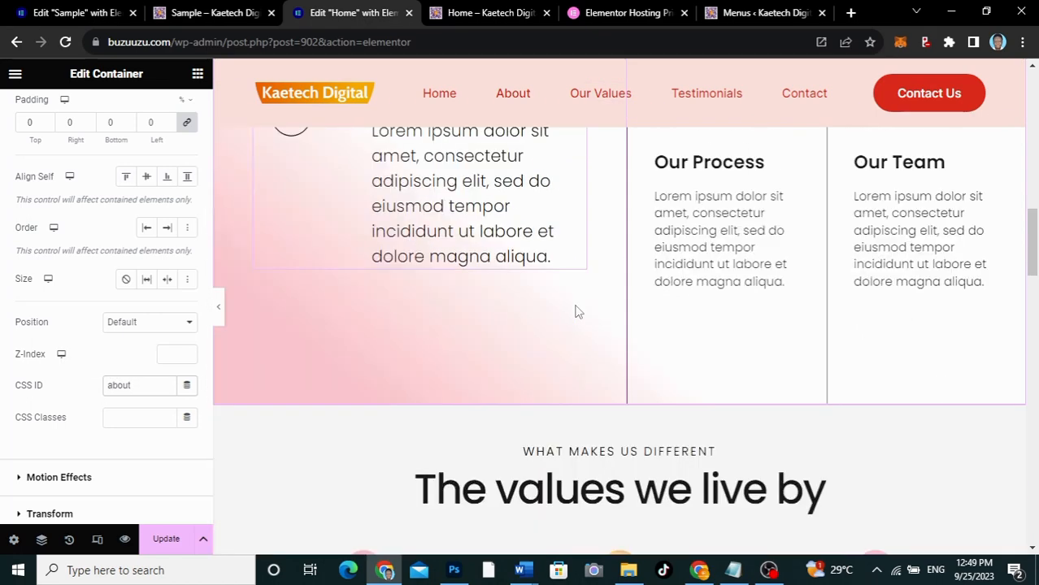
{"action": "scroll", "coordinate": [575, 311], "scroll_direction": "down", "scroll_amount": 3}
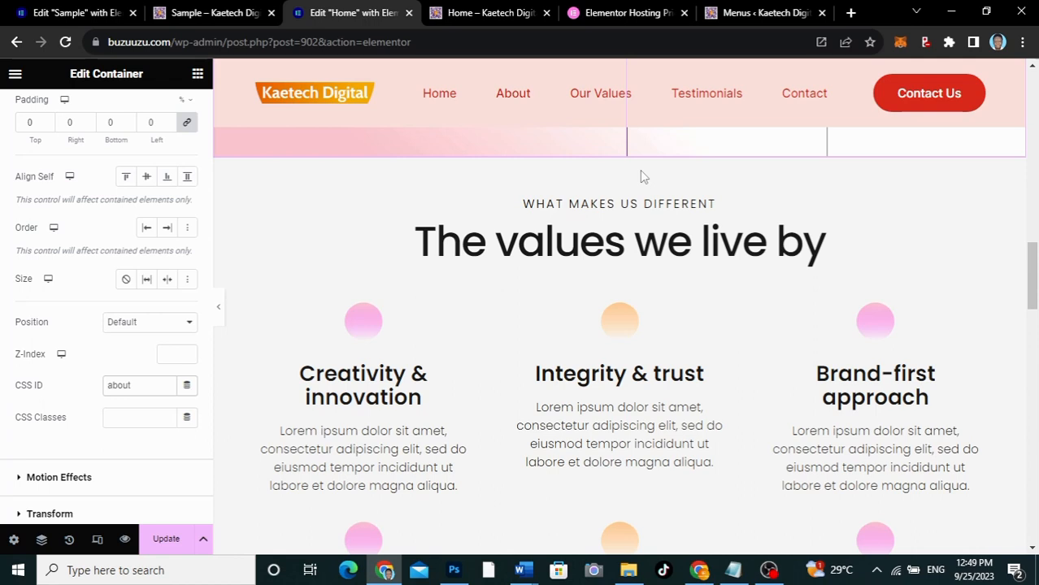
{"action": "left_click", "coordinate": [621, 151]}
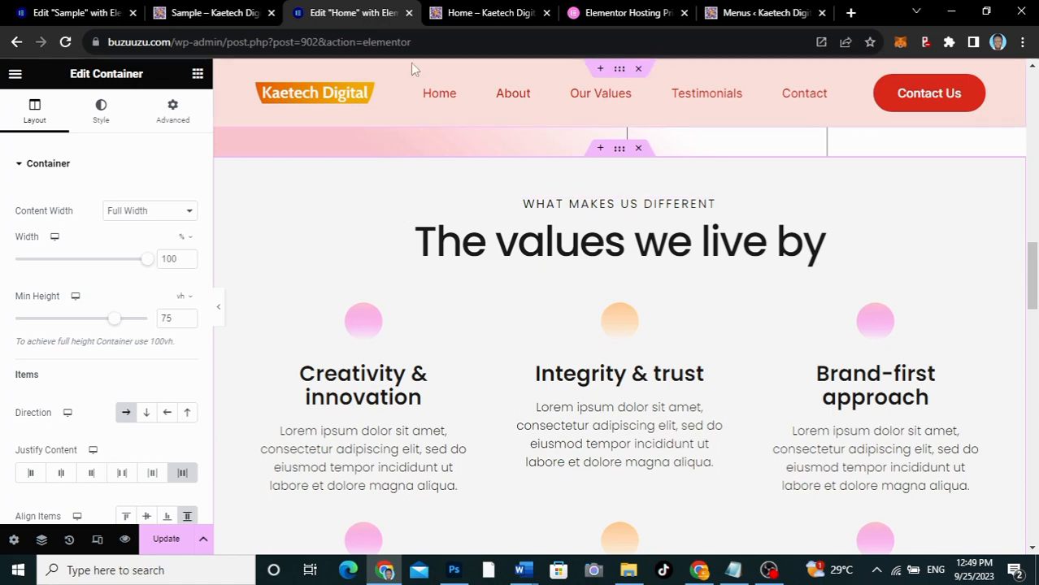
{"action": "left_click", "coordinate": [764, 13]}
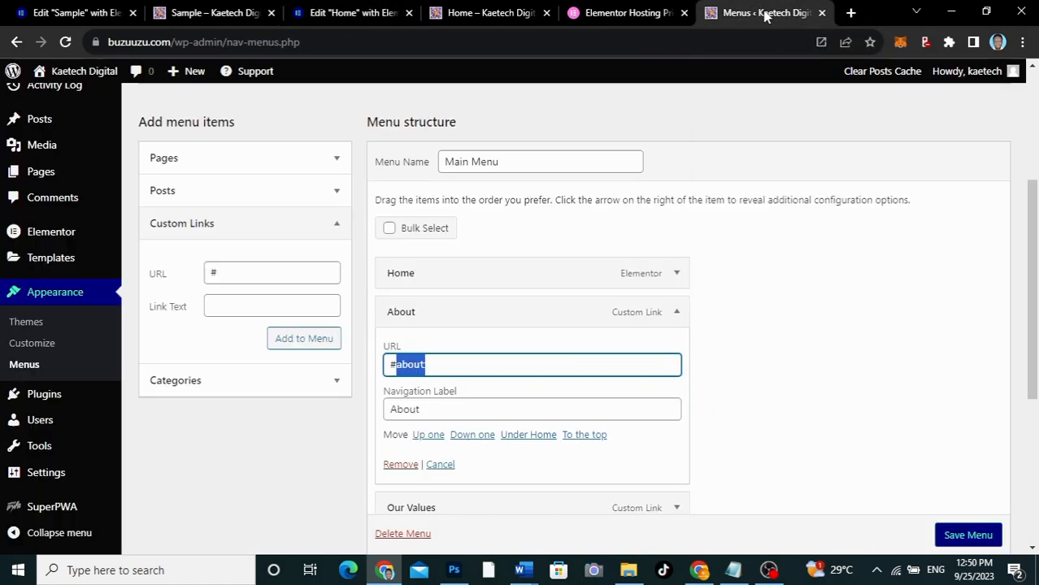
{"action": "left_click", "coordinate": [677, 315]}
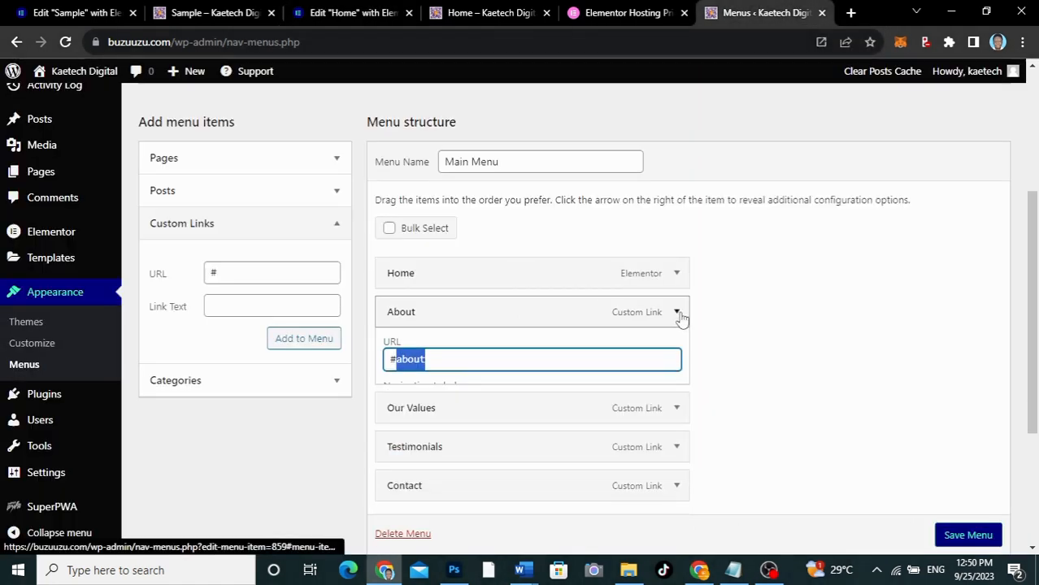
{"action": "left_click", "coordinate": [677, 351]}
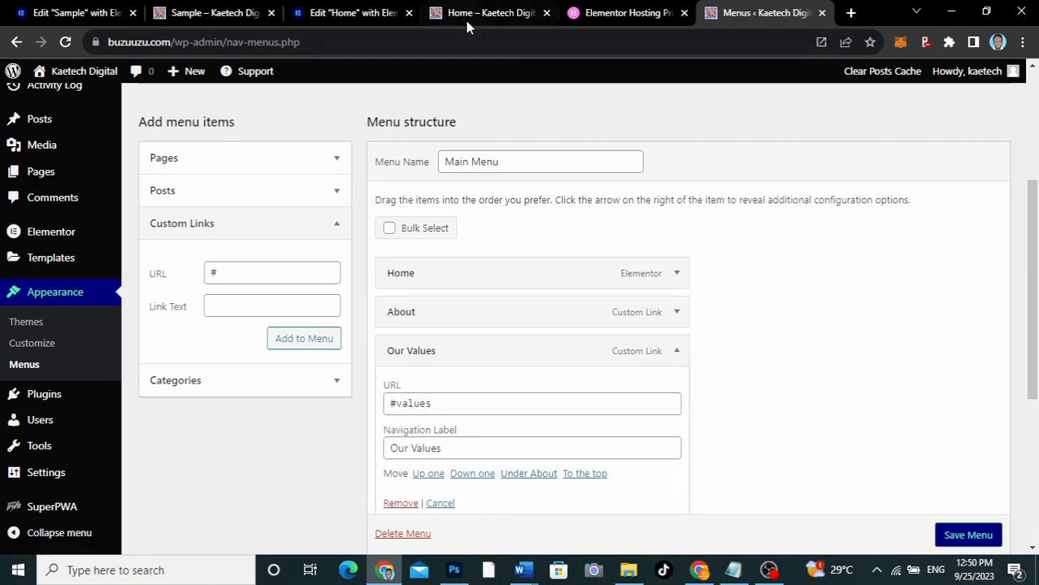
{"action": "left_click", "coordinate": [337, 13]}
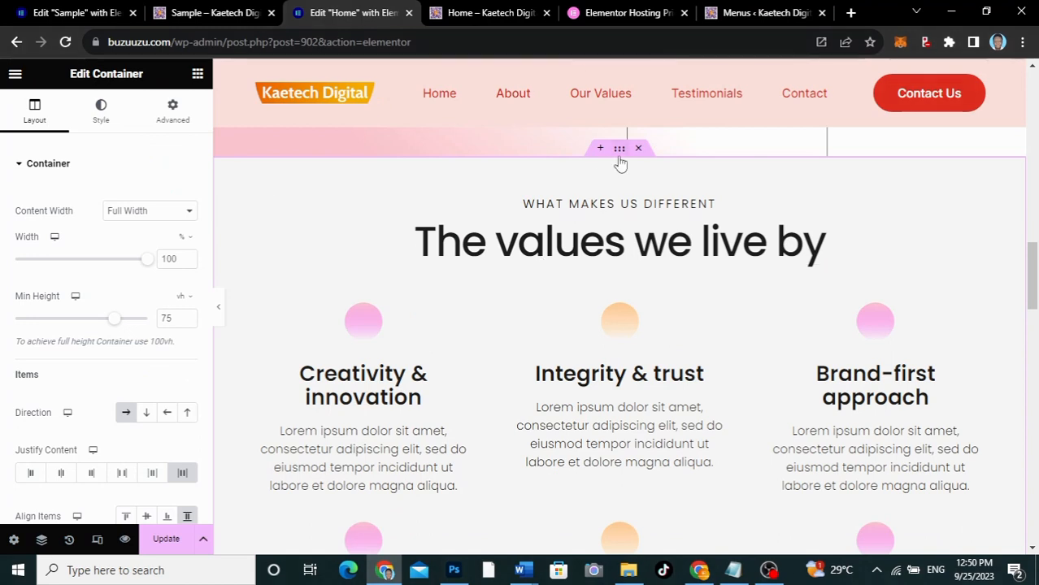
{"action": "left_click", "coordinate": [158, 122]}
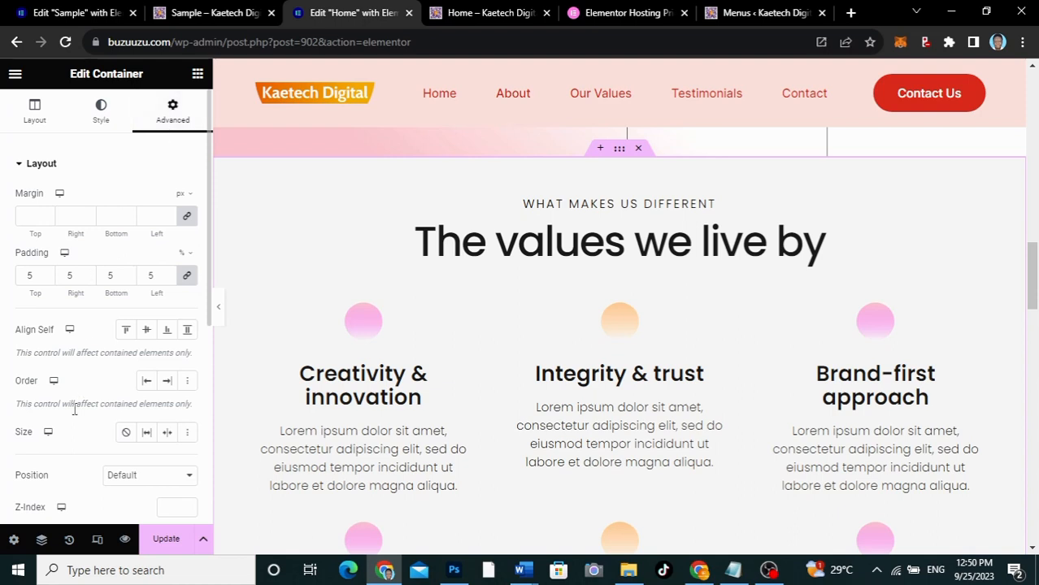
{"action": "scroll", "coordinate": [74, 410], "scroll_direction": "down", "scroll_amount": 3}
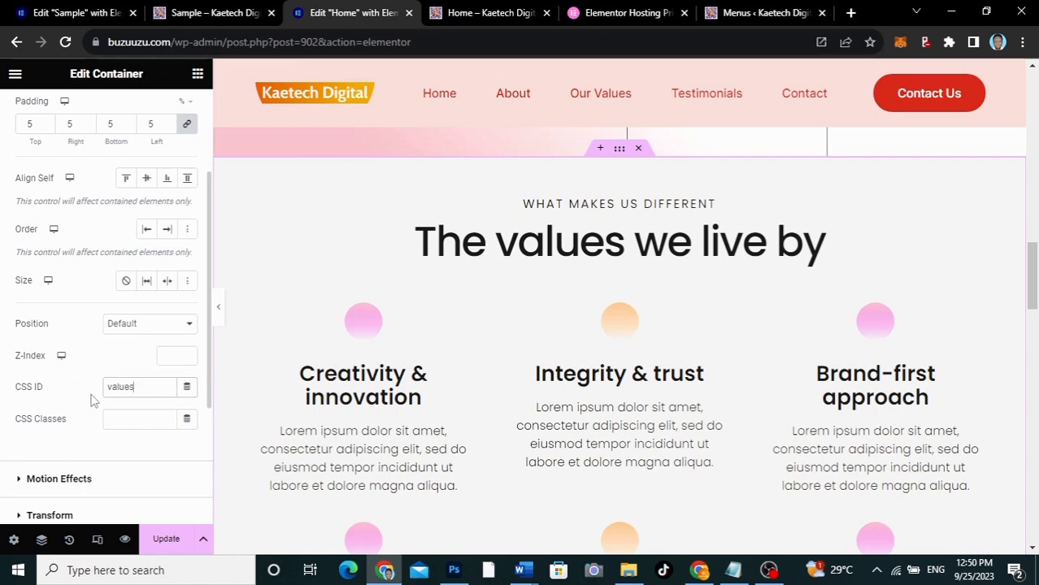
Set the CSS ID of the "Join the success" client testimonials container to testimonials
{"action": "scroll", "coordinate": [672, 304], "scroll_direction": "down", "scroll_amount": 5}
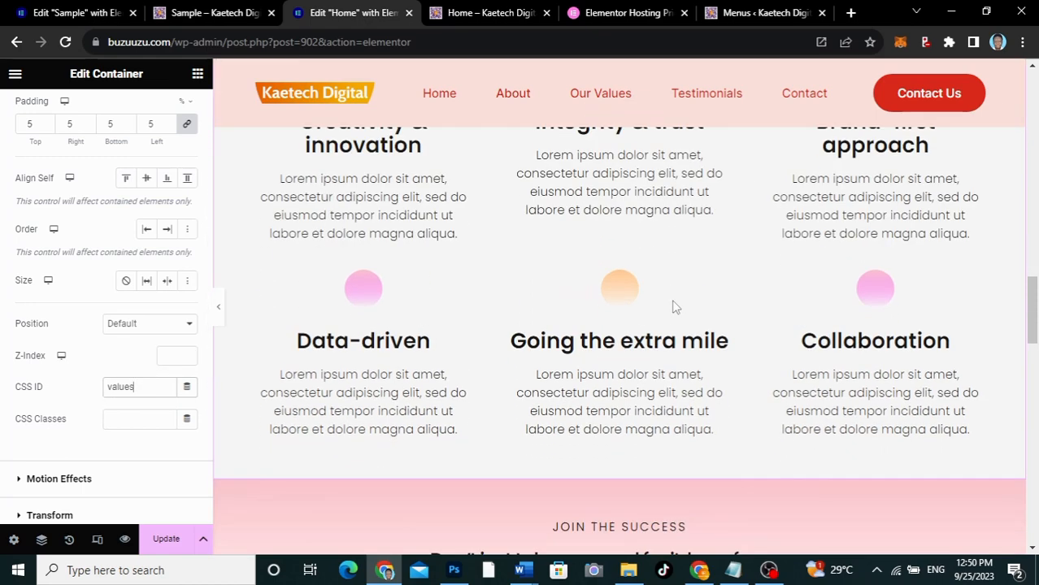
{"action": "scroll", "coordinate": [671, 301], "scroll_direction": "down", "scroll_amount": 1}
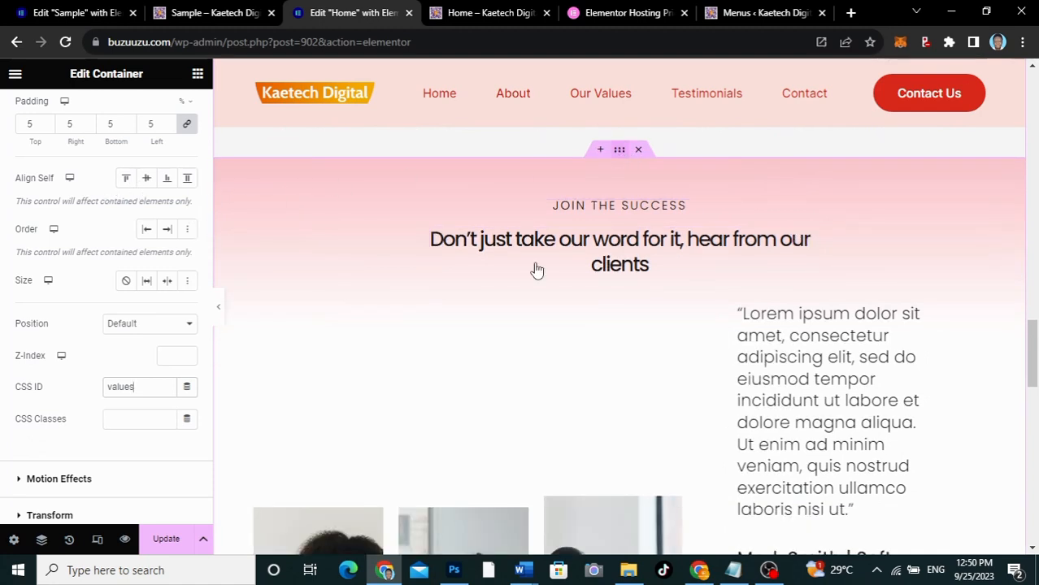
{"action": "left_click", "coordinate": [630, 148]}
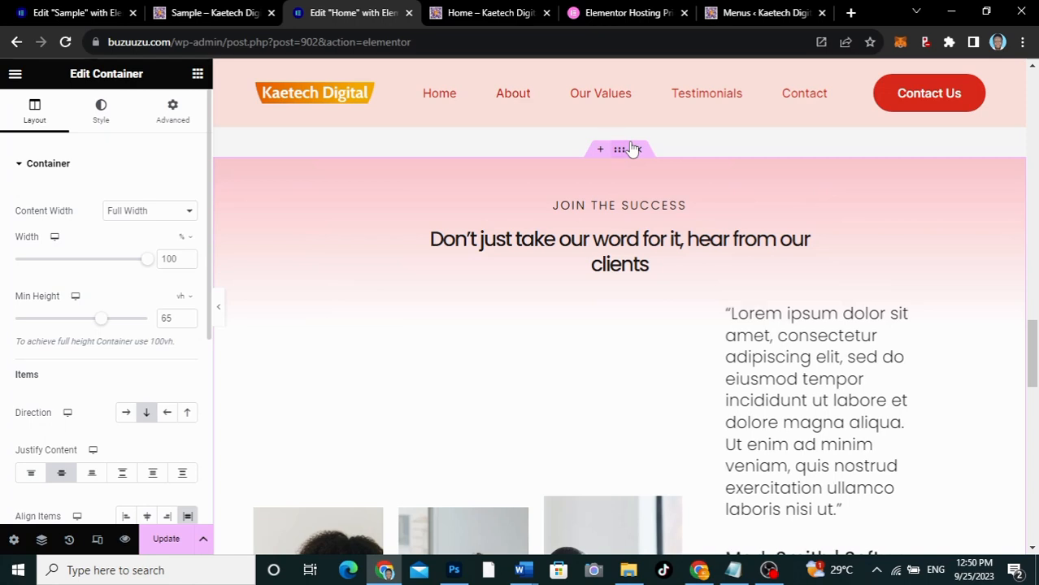
{"action": "left_click", "coordinate": [173, 120]}
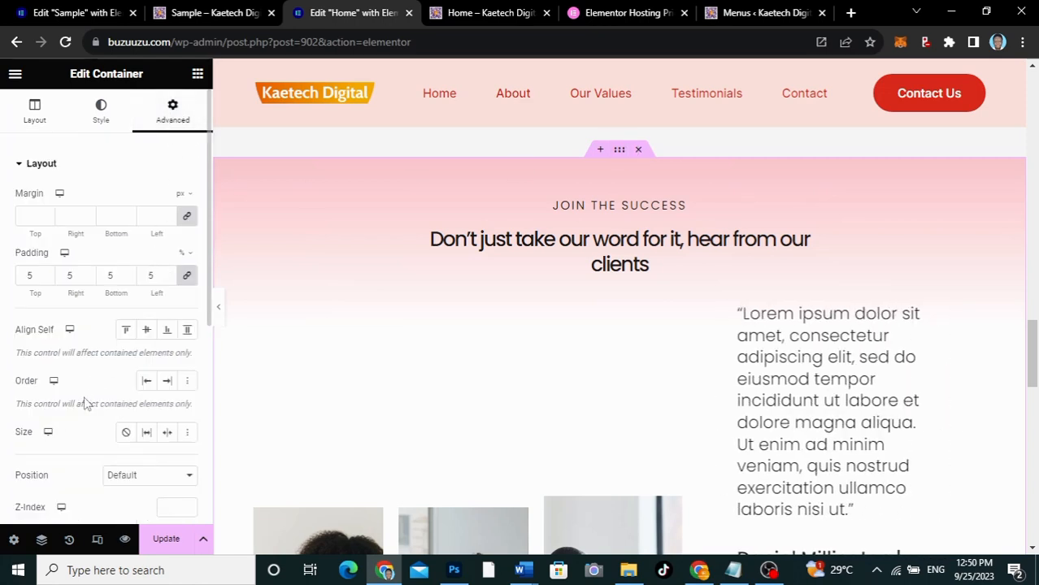
{"action": "scroll", "coordinate": [87, 403], "scroll_direction": "down", "scroll_amount": 3}
{"action": "left_click", "coordinate": [117, 328]}
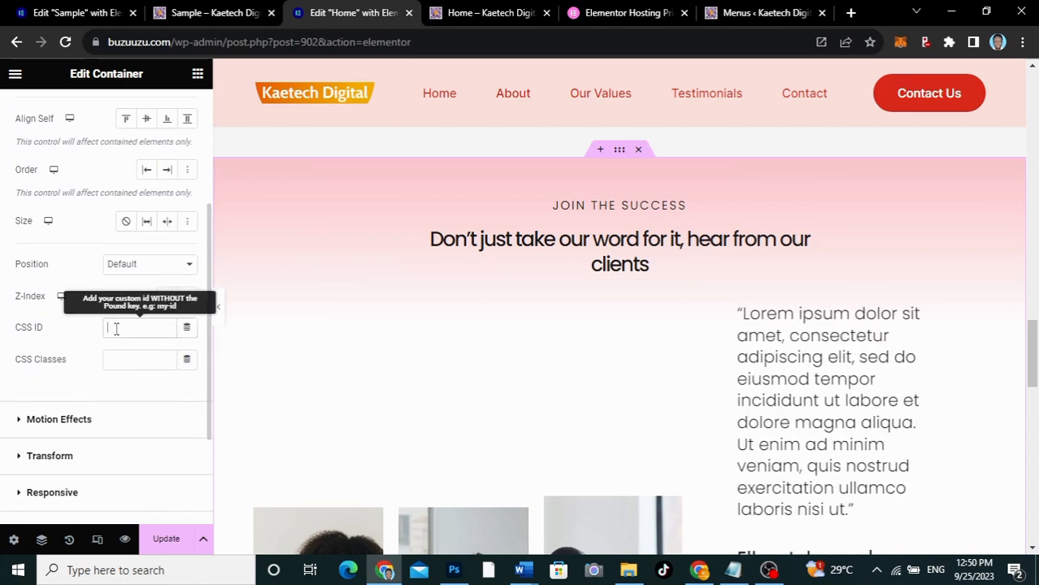
{"action": "type", "text": "testimonials"}
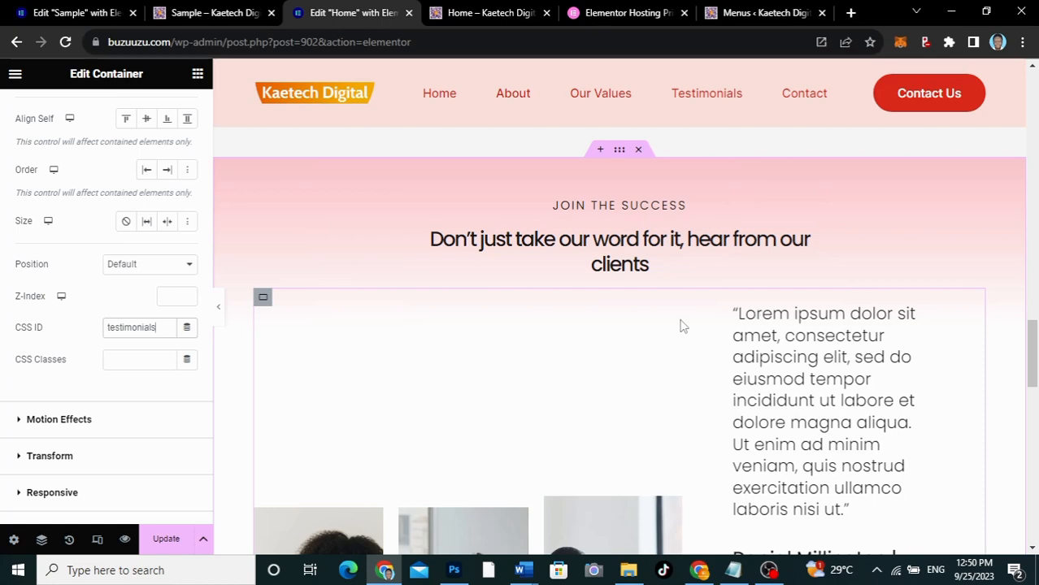
Set the CSS ID of the "Let's work together" form container to contact and update the Home page
{"action": "scroll", "coordinate": [681, 325], "scroll_direction": "down", "scroll_amount": 4}
{"action": "scroll", "coordinate": [683, 325], "scroll_direction": "down", "scroll_amount": 3}
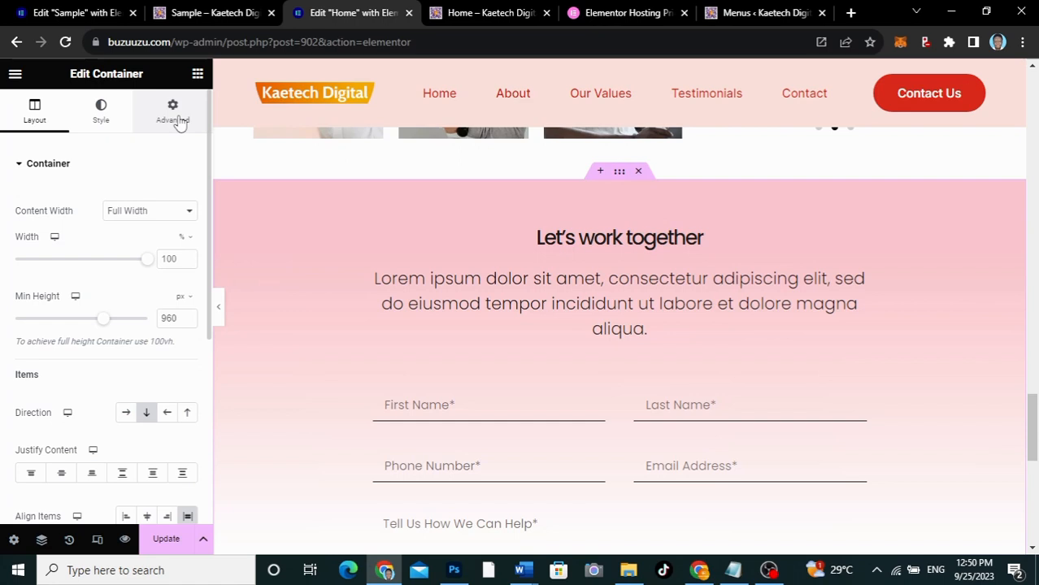
{"action": "left_click", "coordinate": [175, 120]}
{"action": "scroll", "coordinate": [114, 324], "scroll_direction": "down", "scroll_amount": 3}
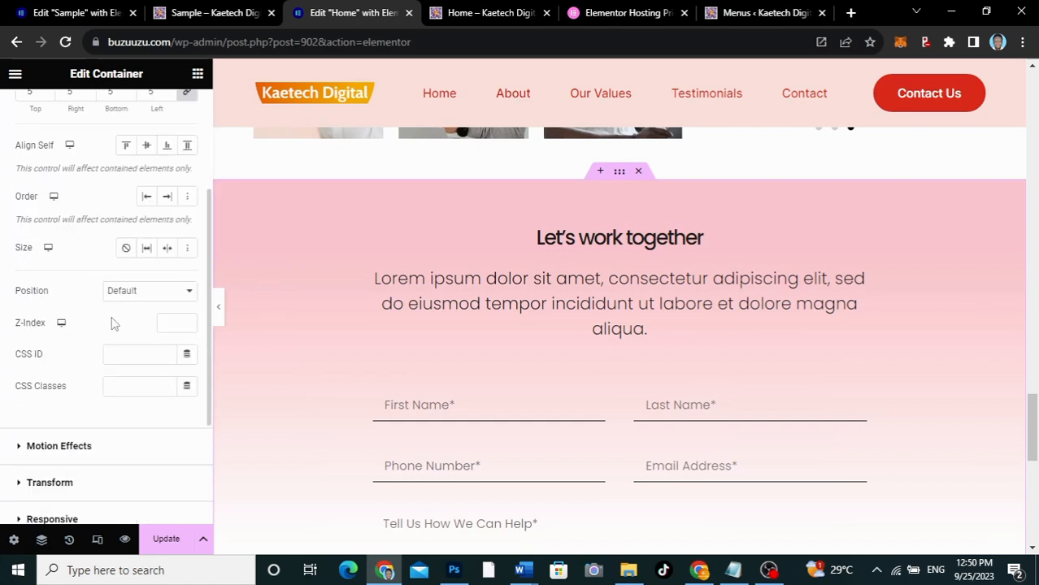
{"action": "left_click", "coordinate": [121, 360]}
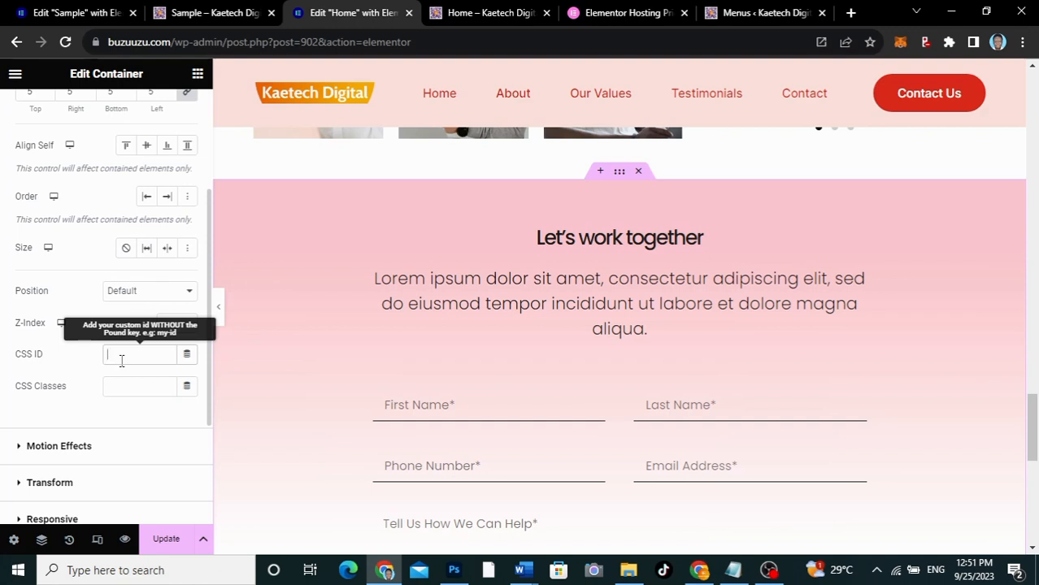
{"action": "type", "text": "contact"}
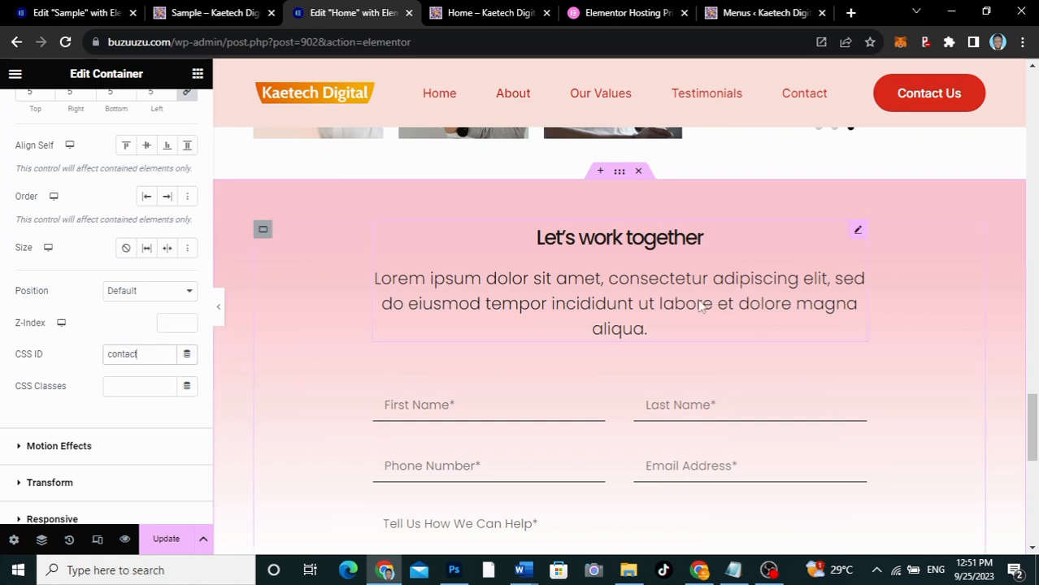
{"action": "left_click", "coordinate": [167, 538]}
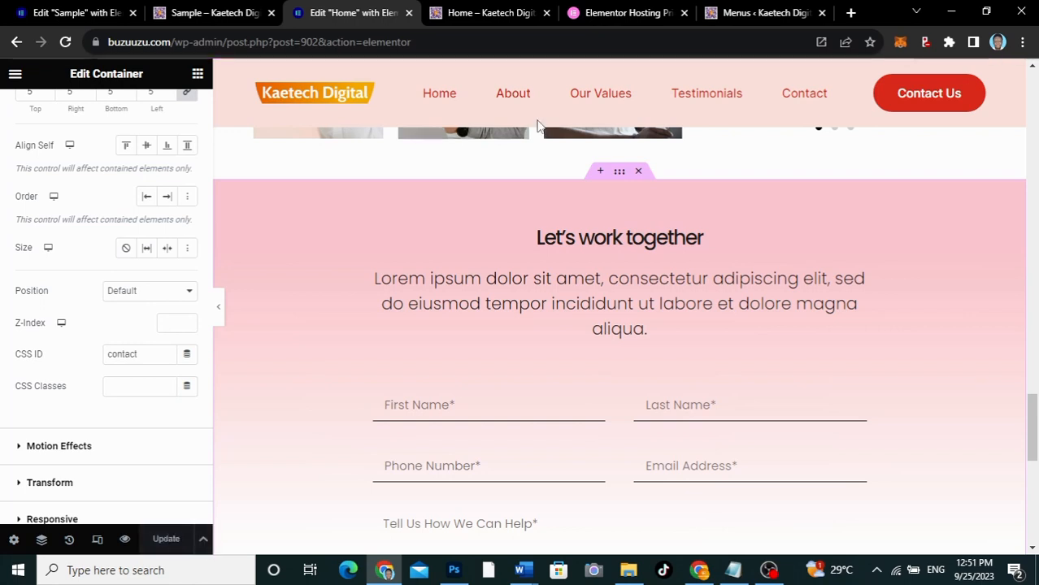
Reload the live Home page and test its About, Our Values, Testimonials and Contact header links
{"action": "left_click", "coordinate": [479, 15]}
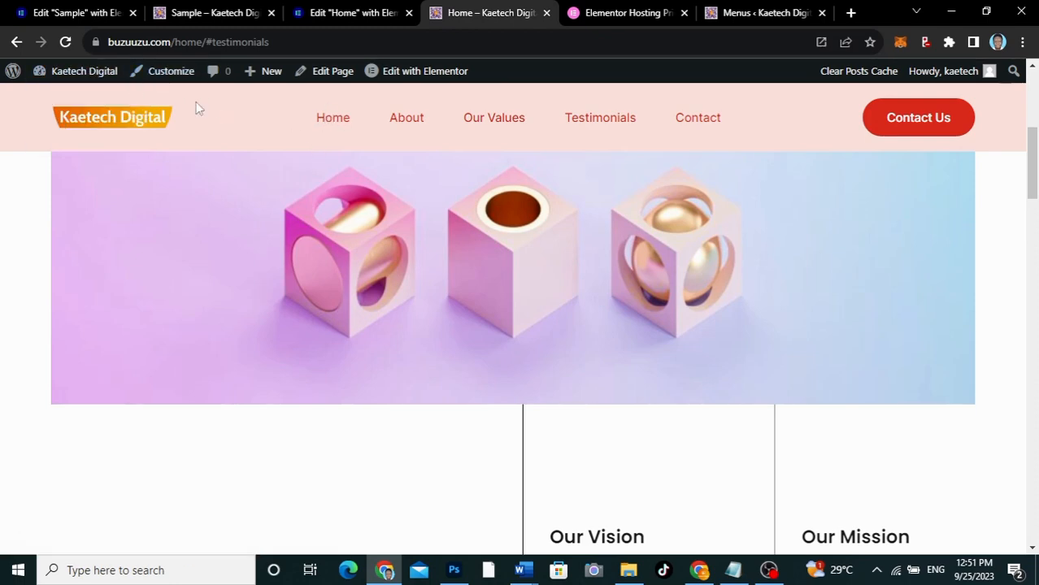
{"action": "left_click", "coordinate": [65, 41]}
{"action": "left_click", "coordinate": [410, 120]}
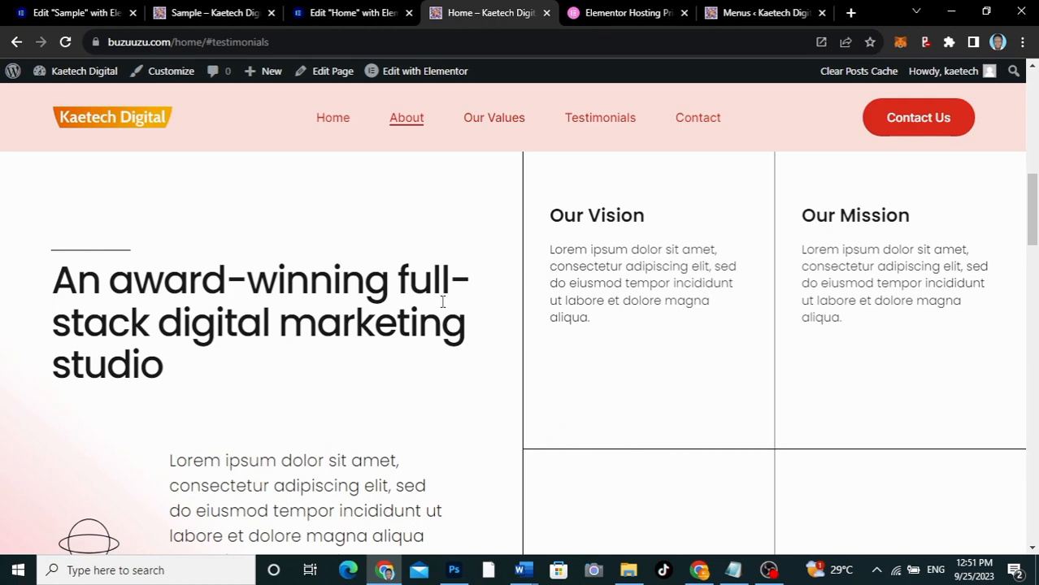
{"action": "left_click", "coordinate": [495, 119]}
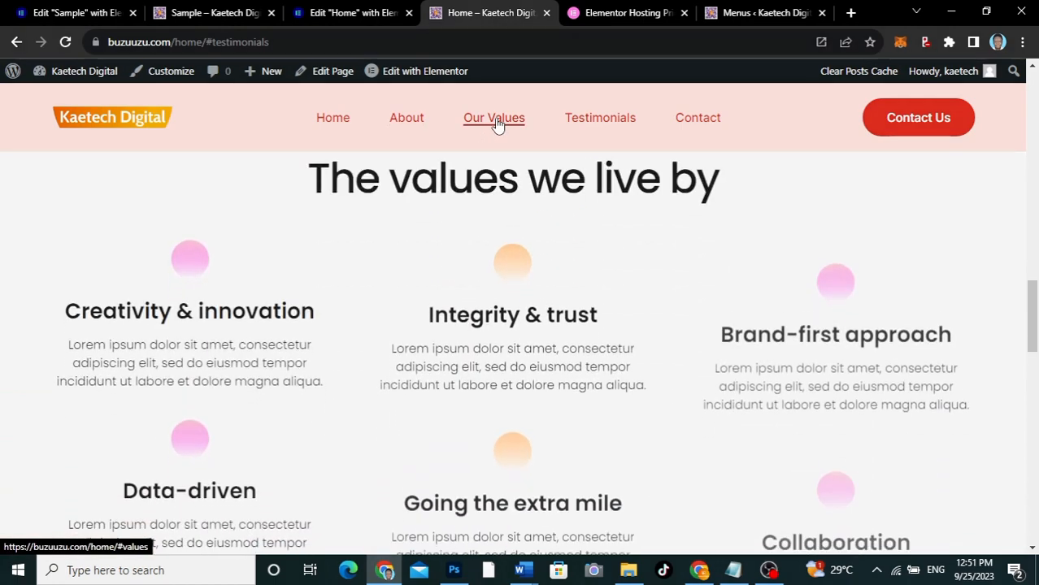
{"action": "left_click", "coordinate": [592, 120]}
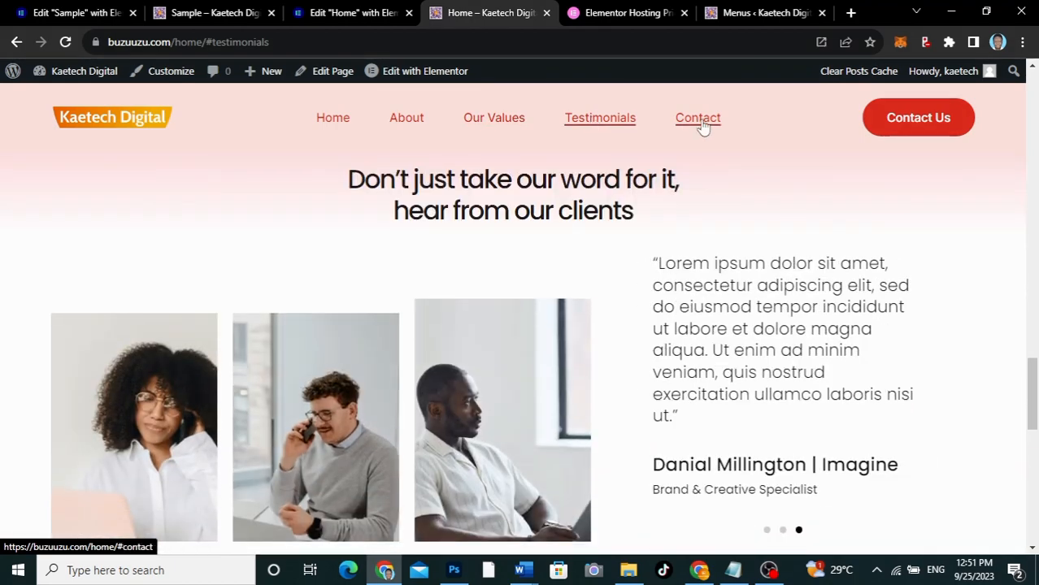
{"action": "left_click", "coordinate": [701, 122]}
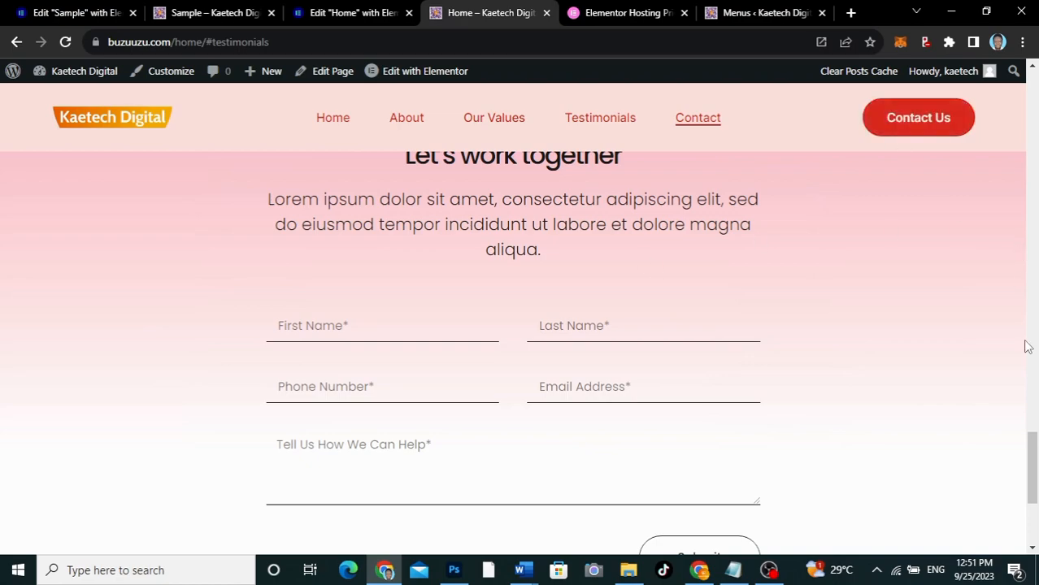
Test the hero section's Contact Us button on the live Home page and return to the page's Elementor editor
{"action": "left_click_drag", "start_coordinate": [1031, 455], "coordinate": [1028, 86]}
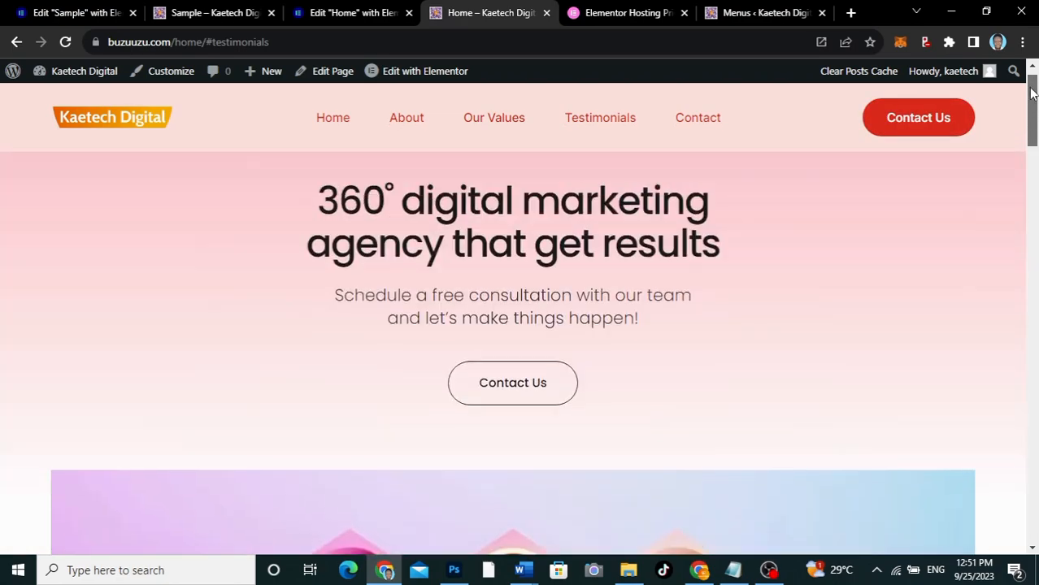
{"action": "left_click", "coordinate": [509, 390]}
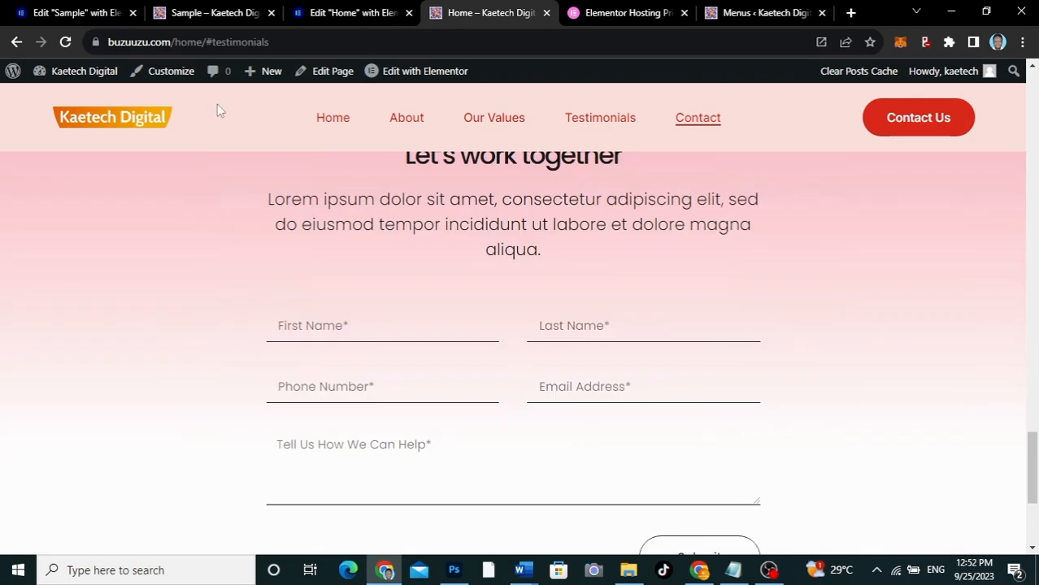
{"action": "left_click", "coordinate": [345, 15]}
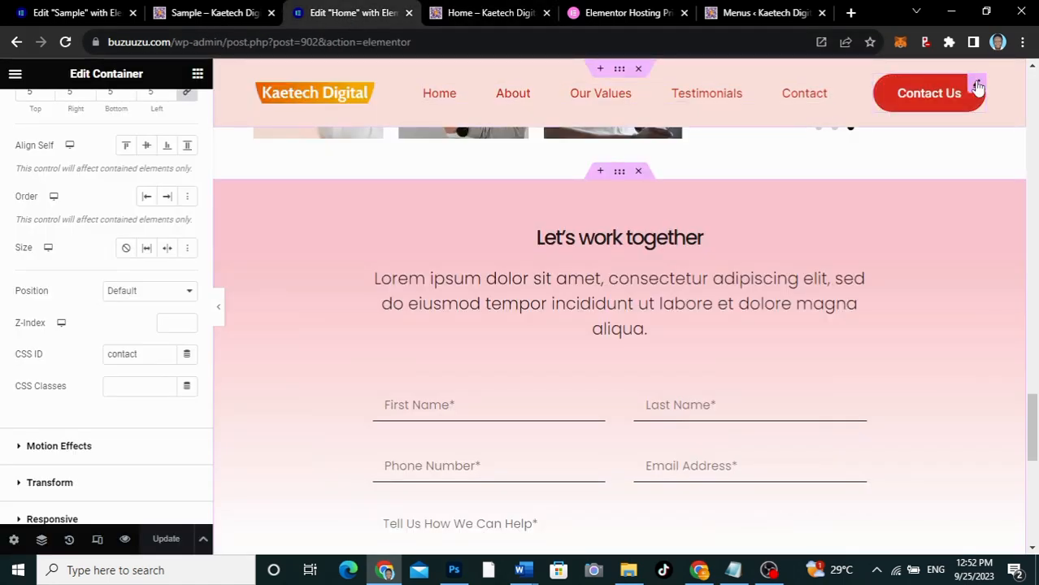
Replace the header Contact Us button's dynamic Internal URL link with #contact and update the Home page
{"action": "left_click", "coordinate": [978, 87]}
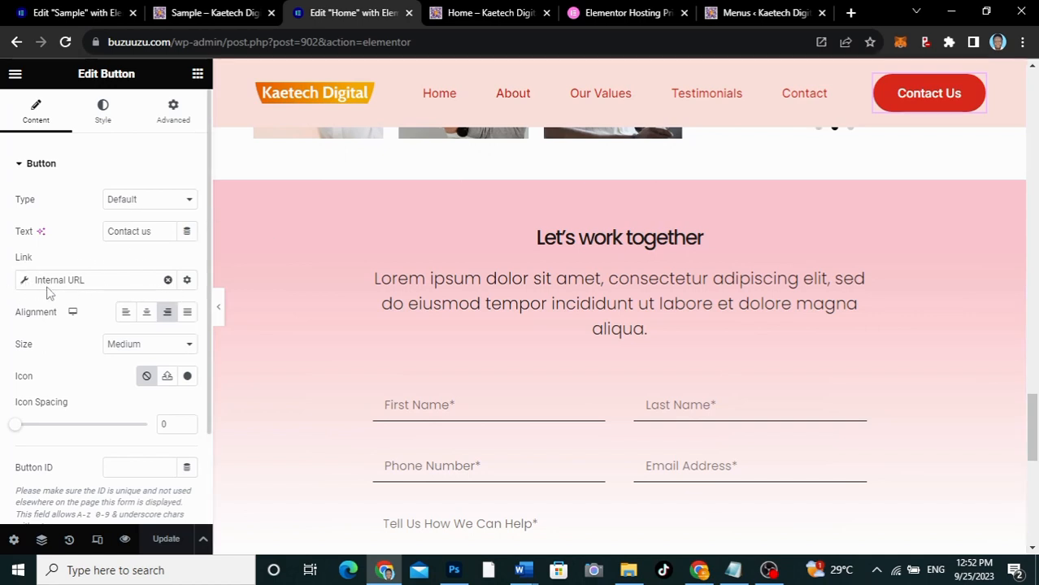
{"action": "left_click", "coordinate": [169, 281]}
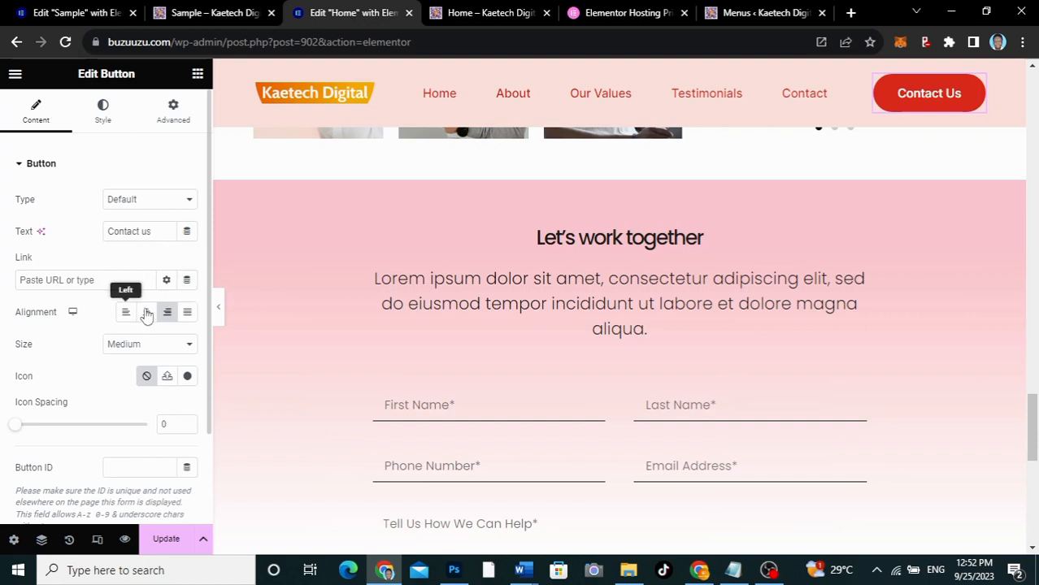
{"action": "left_click", "coordinate": [43, 279]}
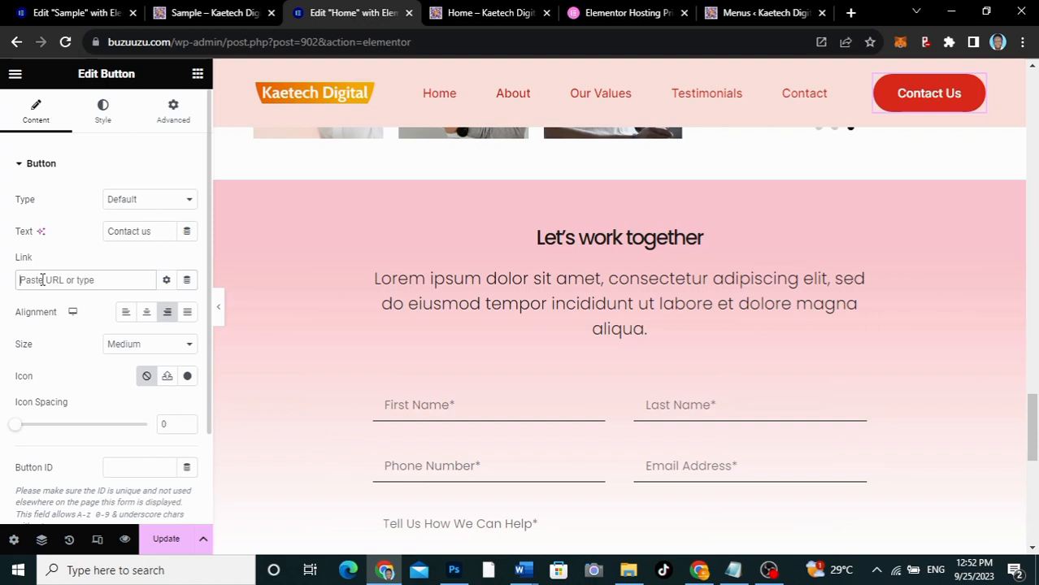
{"action": "type", "text": "#contact"}
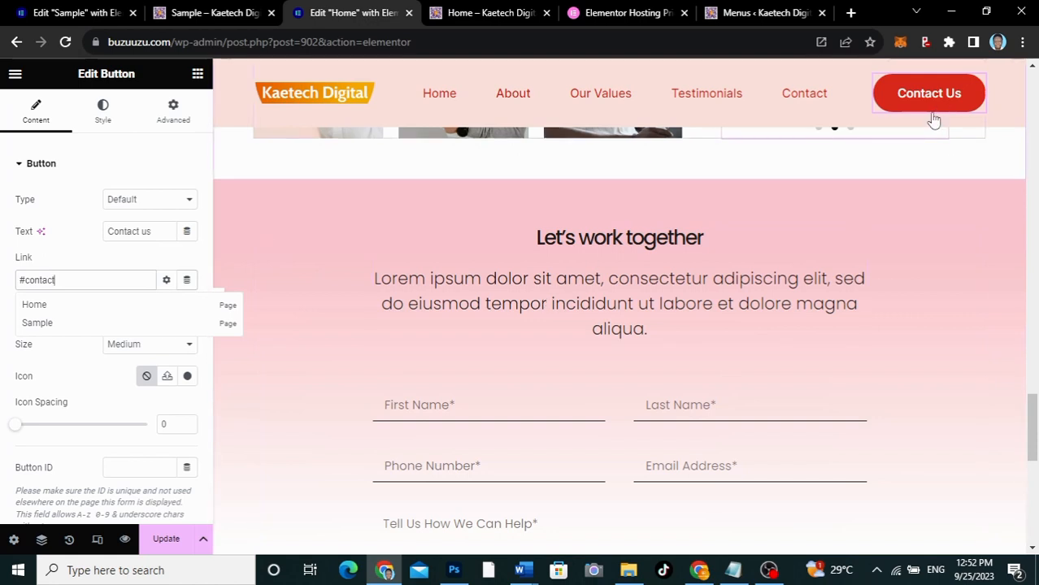
{"action": "left_click", "coordinate": [170, 546]}
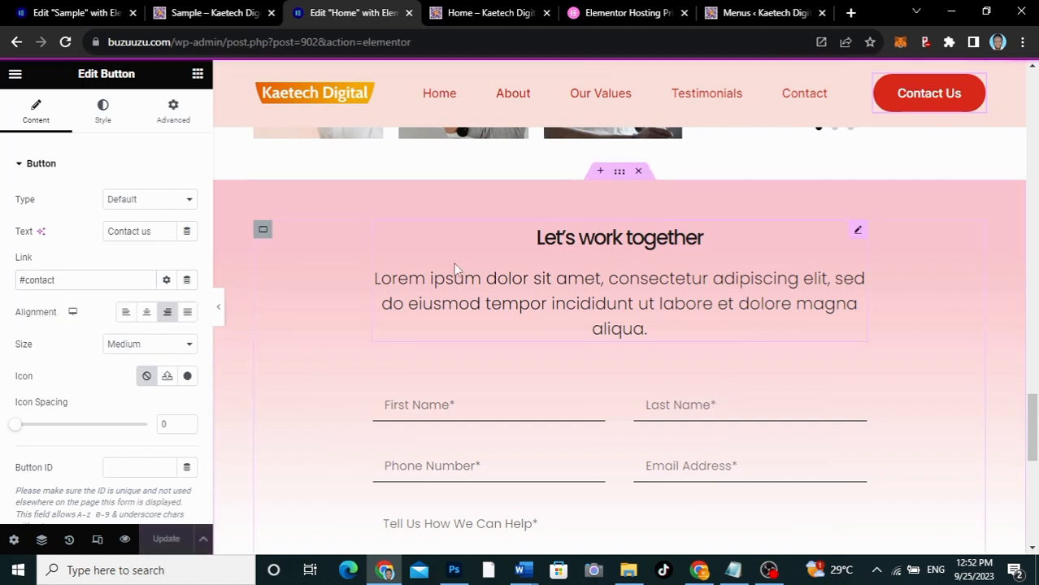
Reload the live Home page and test the header's About link and Contact Us button, looking over the contact form section
{"action": "left_click", "coordinate": [474, 14]}
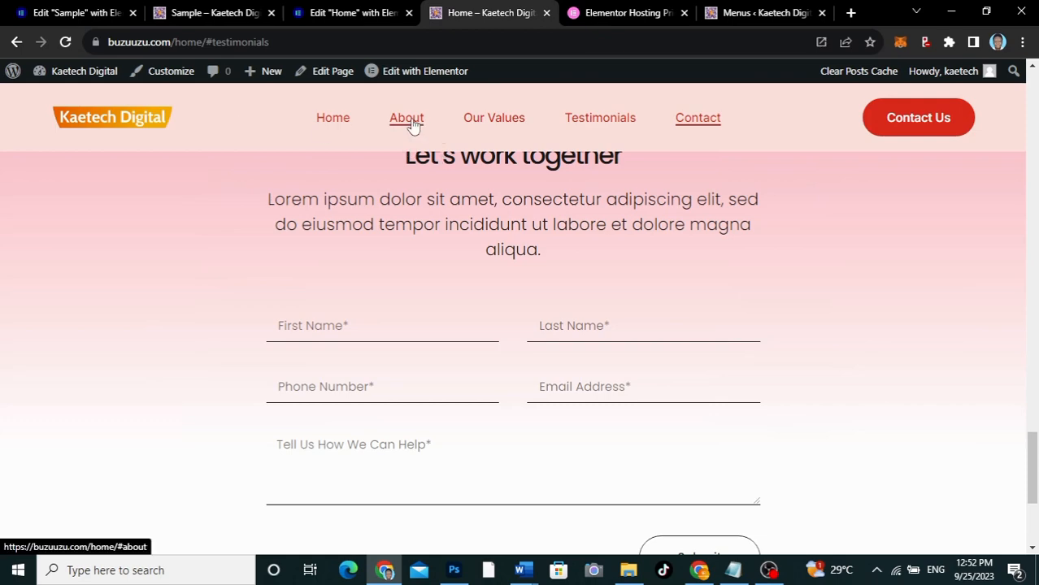
{"action": "left_click", "coordinate": [410, 120]}
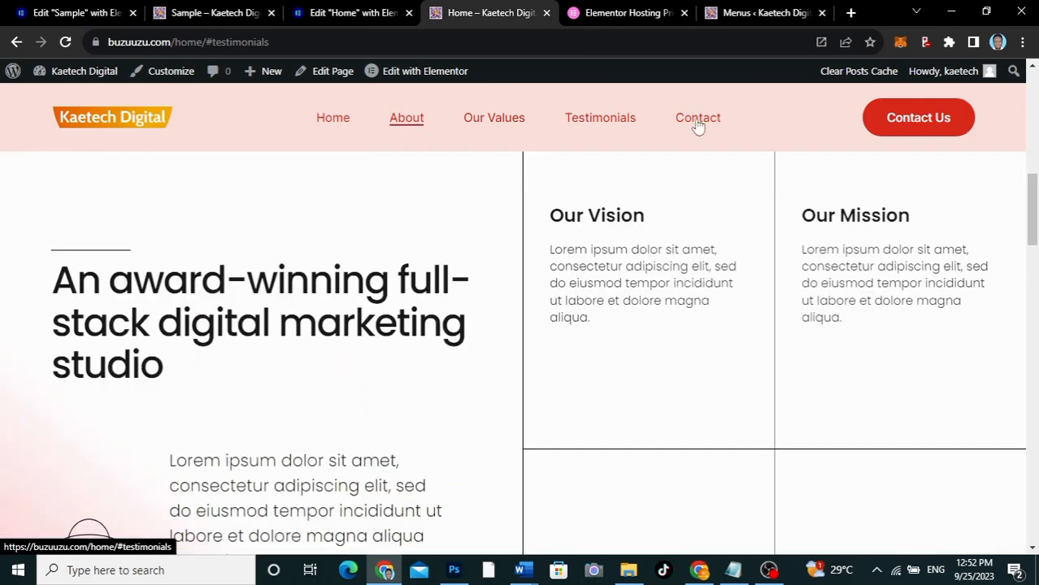
{"action": "left_click", "coordinate": [64, 41]}
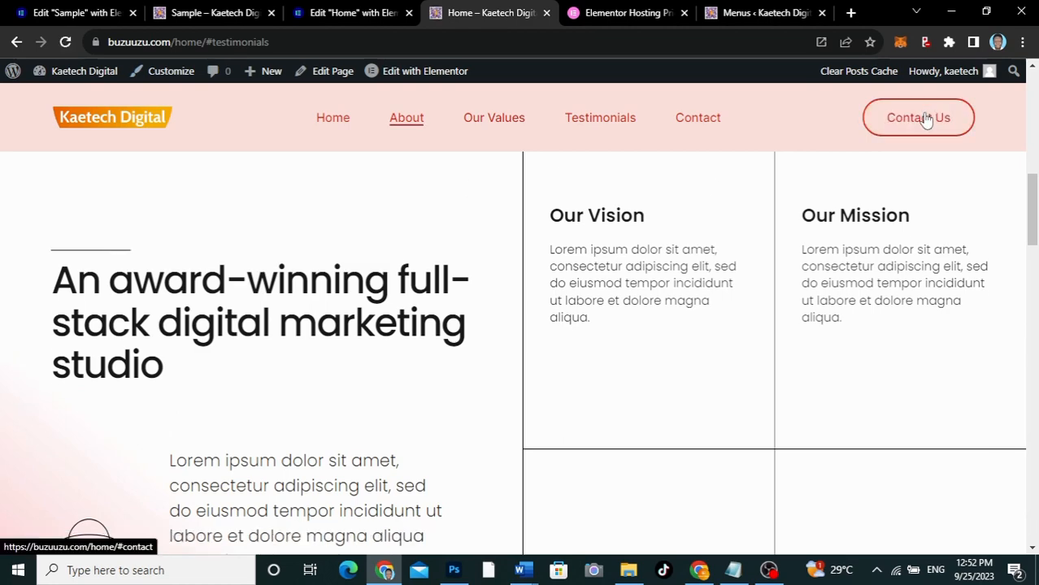
{"action": "left_click", "coordinate": [925, 119]}
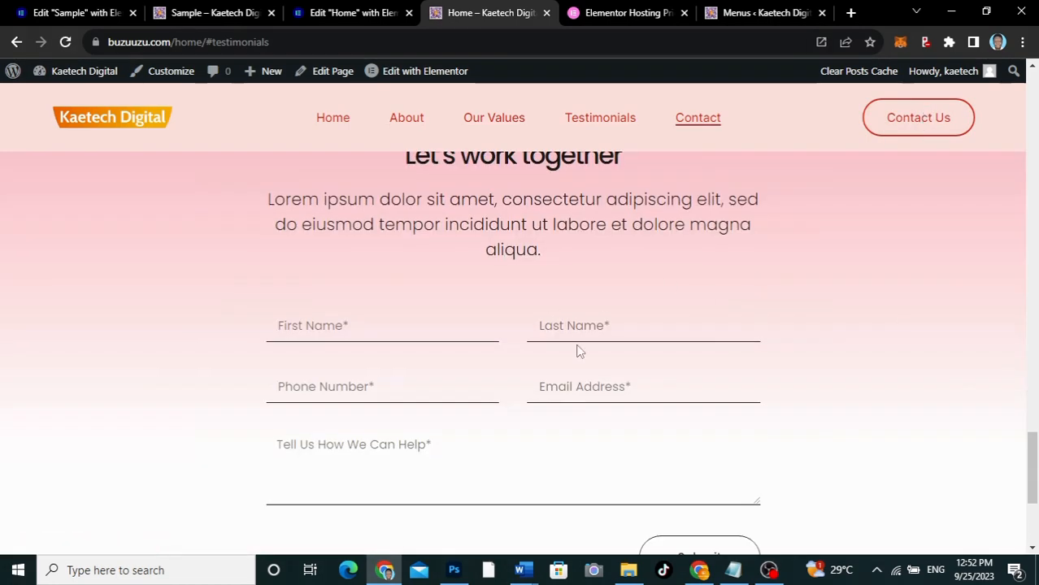
{"action": "scroll", "coordinate": [807, 394], "scroll_direction": "down", "scroll_amount": 2}
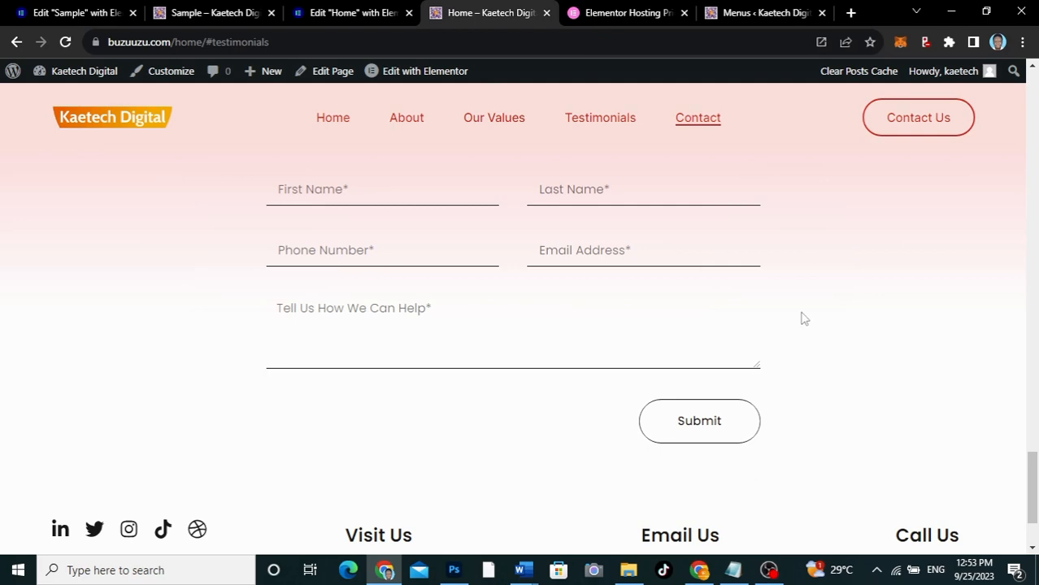
{"action": "scroll", "coordinate": [802, 319], "scroll_direction": "up", "scroll_amount": 8}
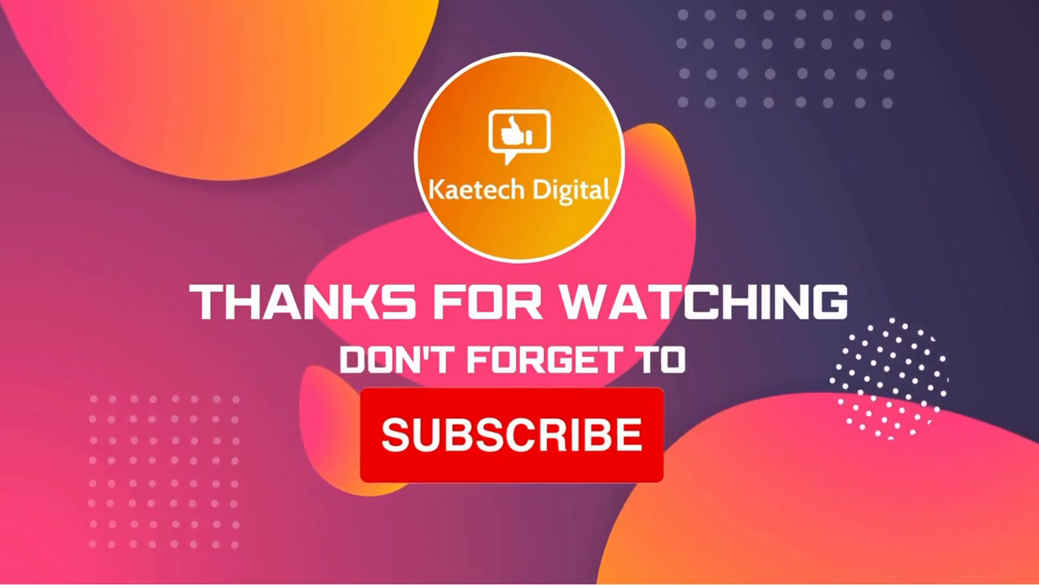